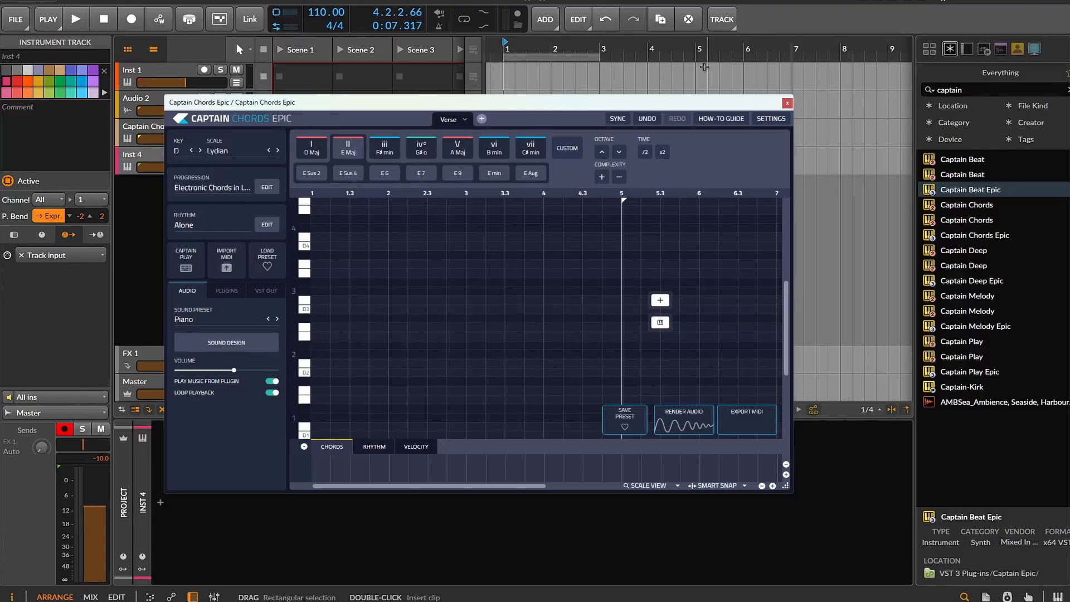
Step: Set the scale to Minor and add a chord progression at the start of the empty Verse
click(217, 158)
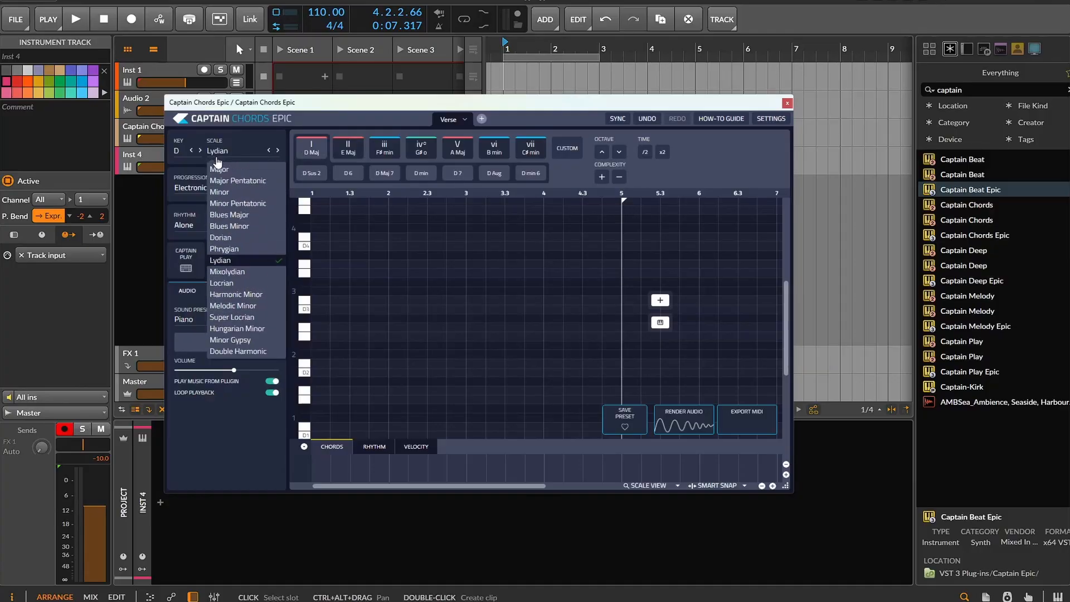
click(249, 193)
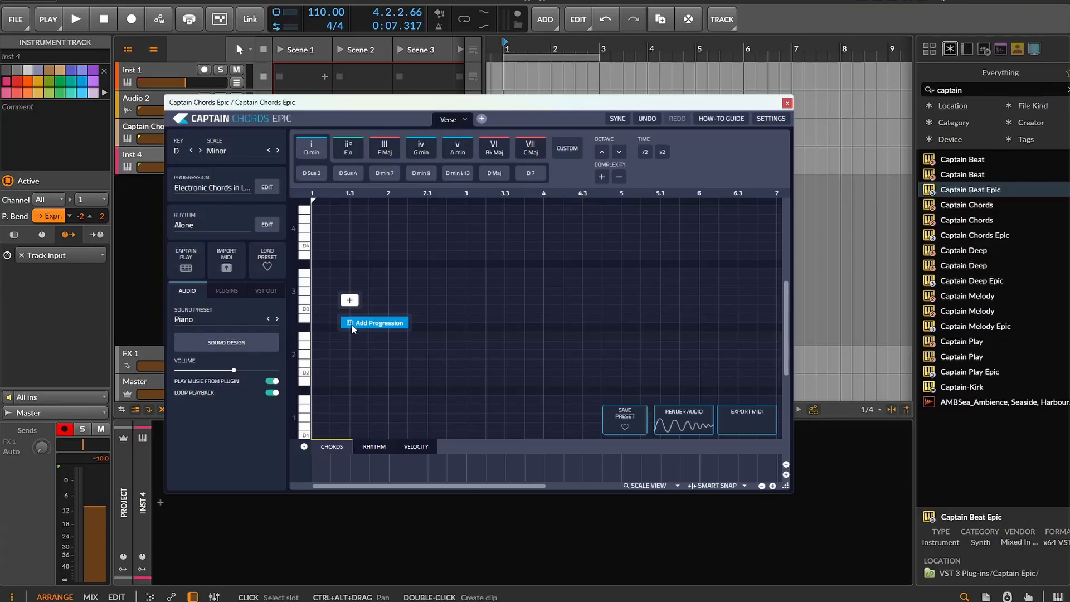
click(371, 322)
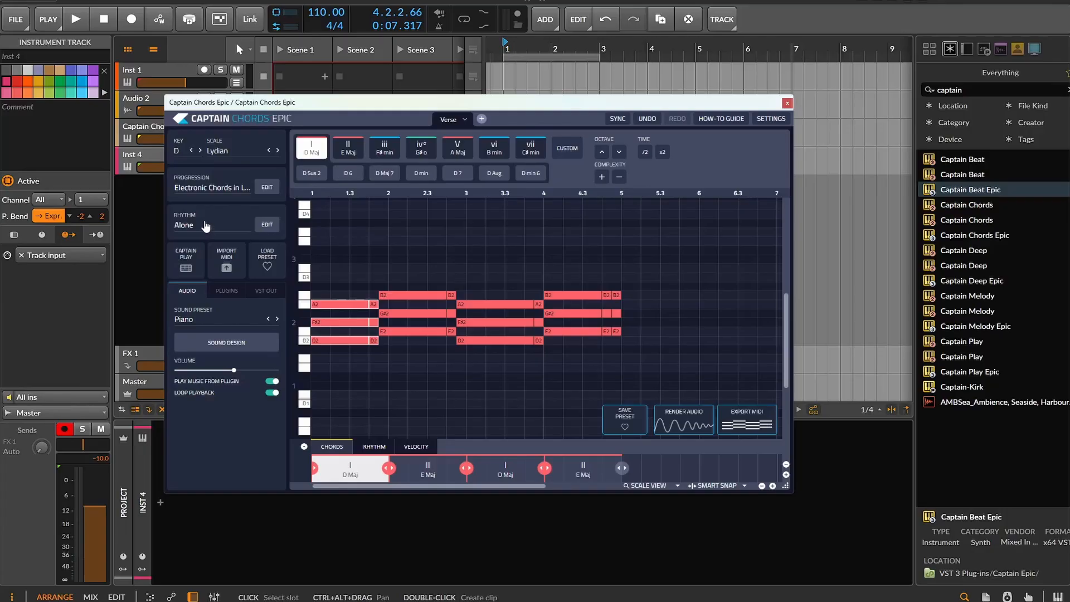
Step: Look through the available sound presets without changing the sound, and play back the chord progression
click(186, 320)
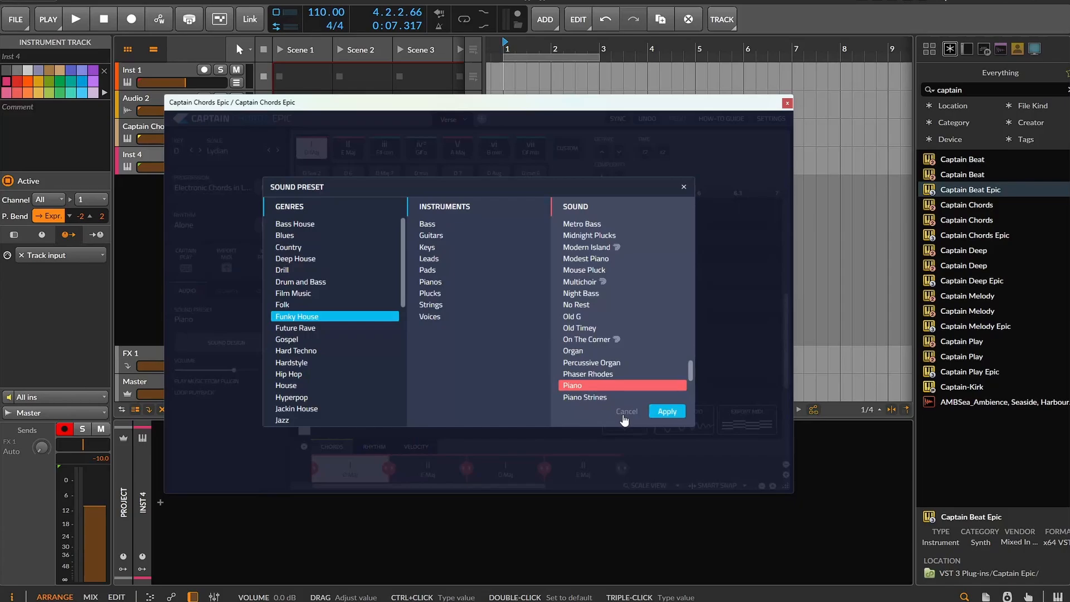
scroll(585, 282, down, 3)
scroll(585, 282, up, 3)
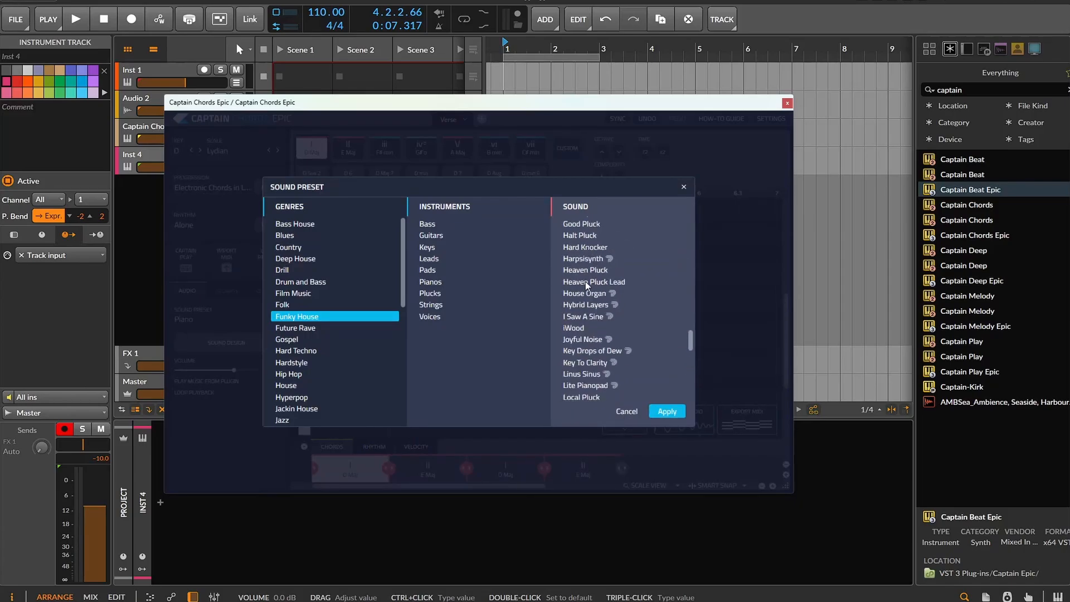
click(627, 411)
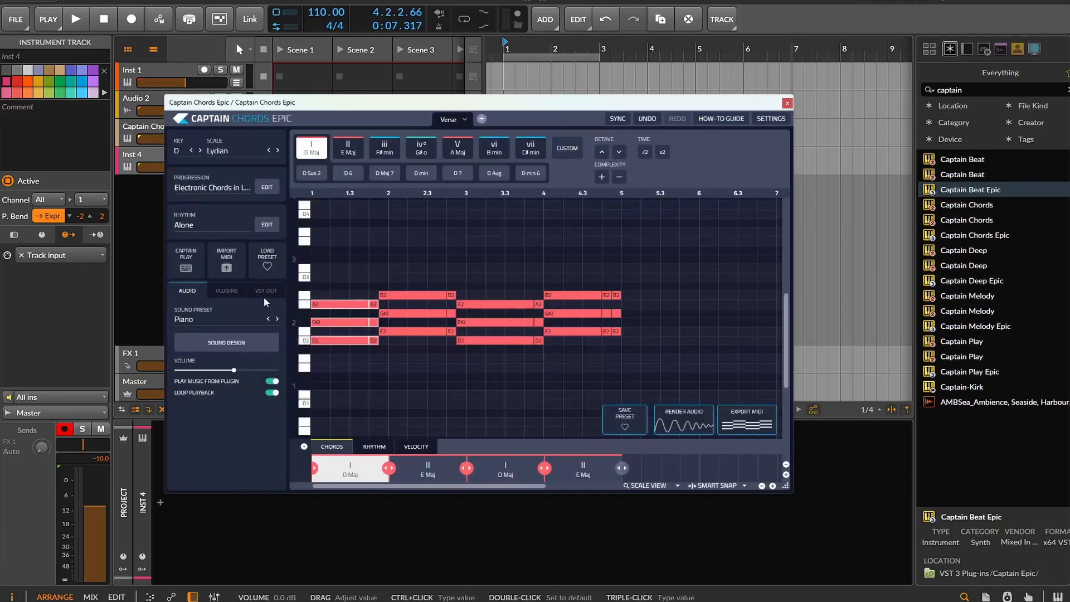
key(space)
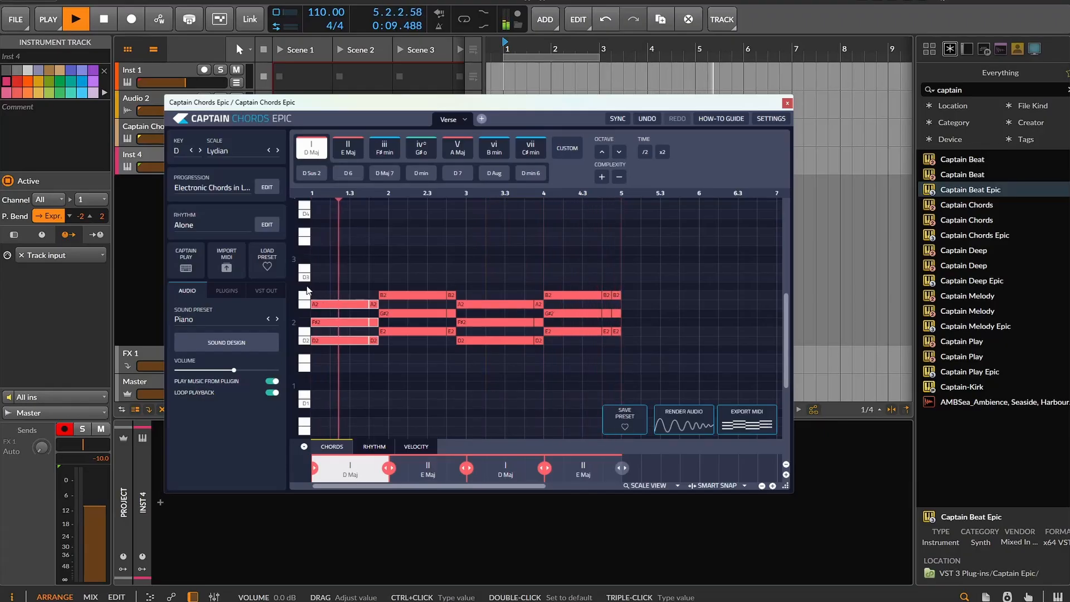
key(space)
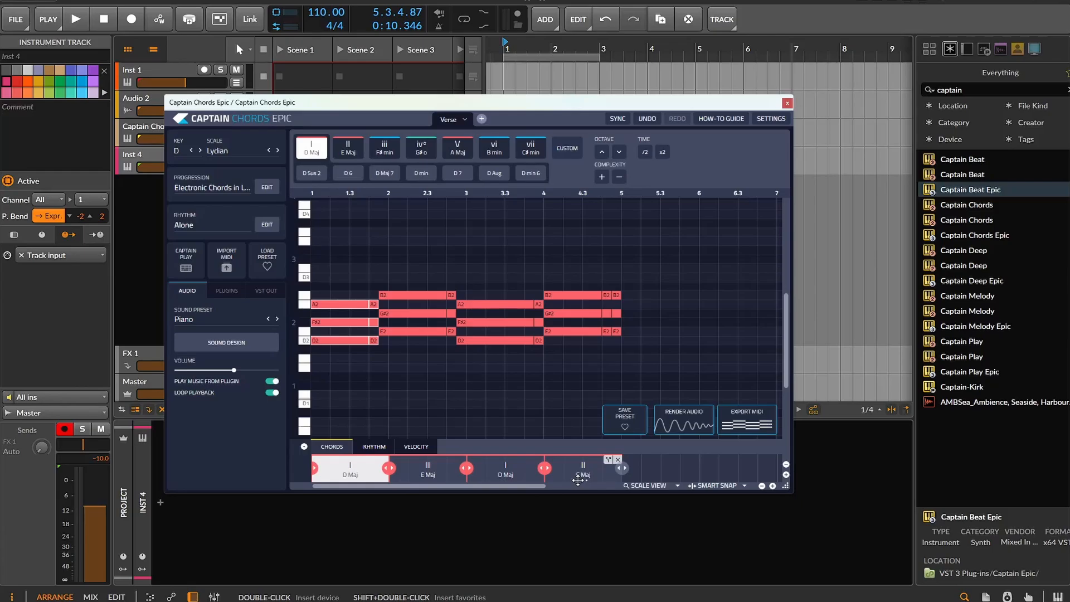
Step: Change the third chord to vi B min and the fourth to iii F# min, then listen to the progression
click(506, 474)
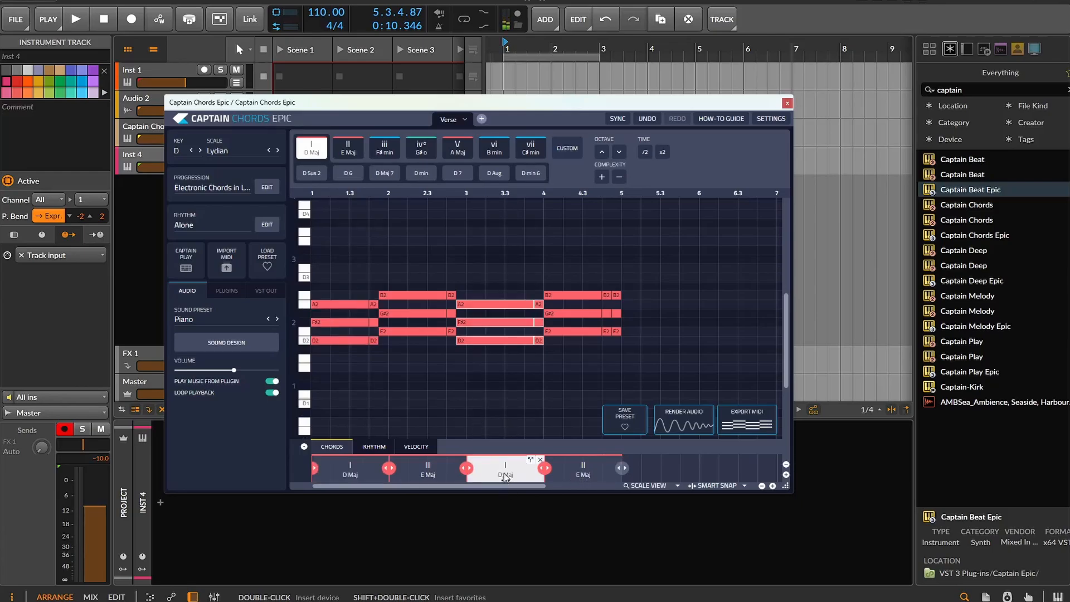
click(487, 151)
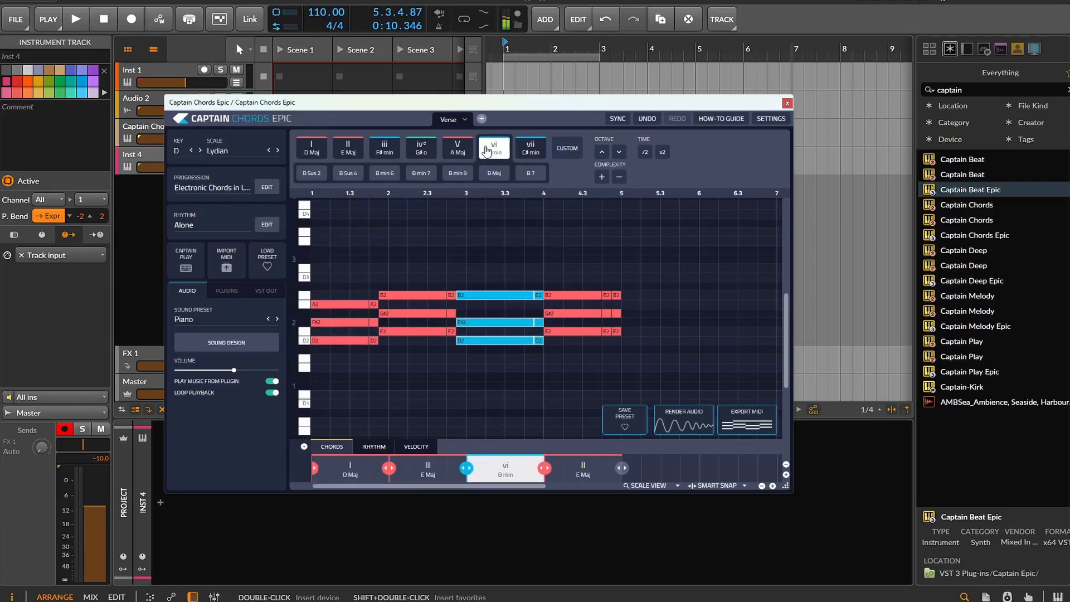
click(574, 469)
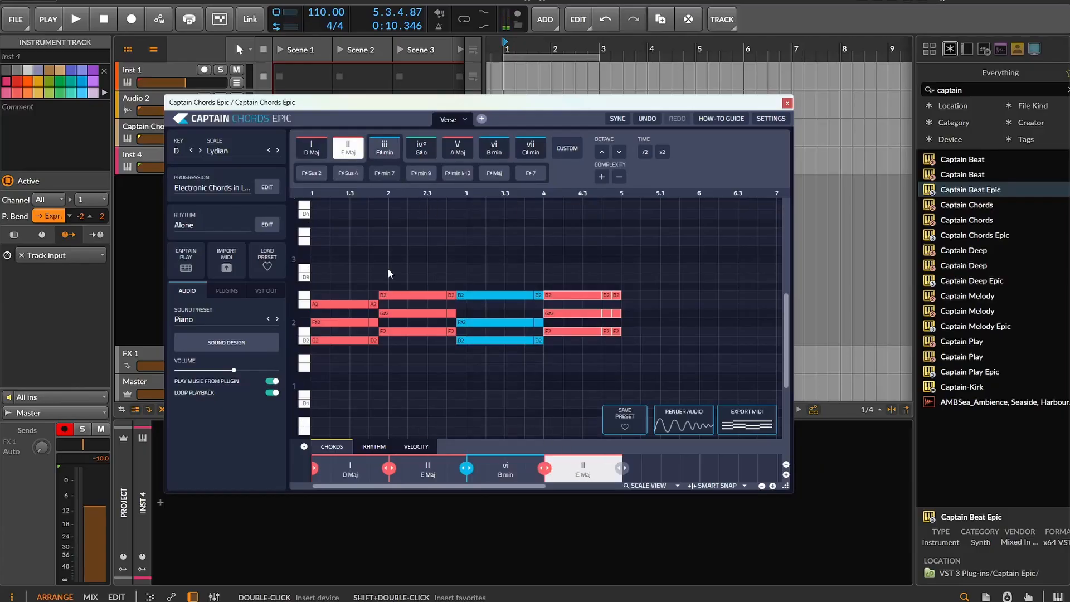
click(379, 151)
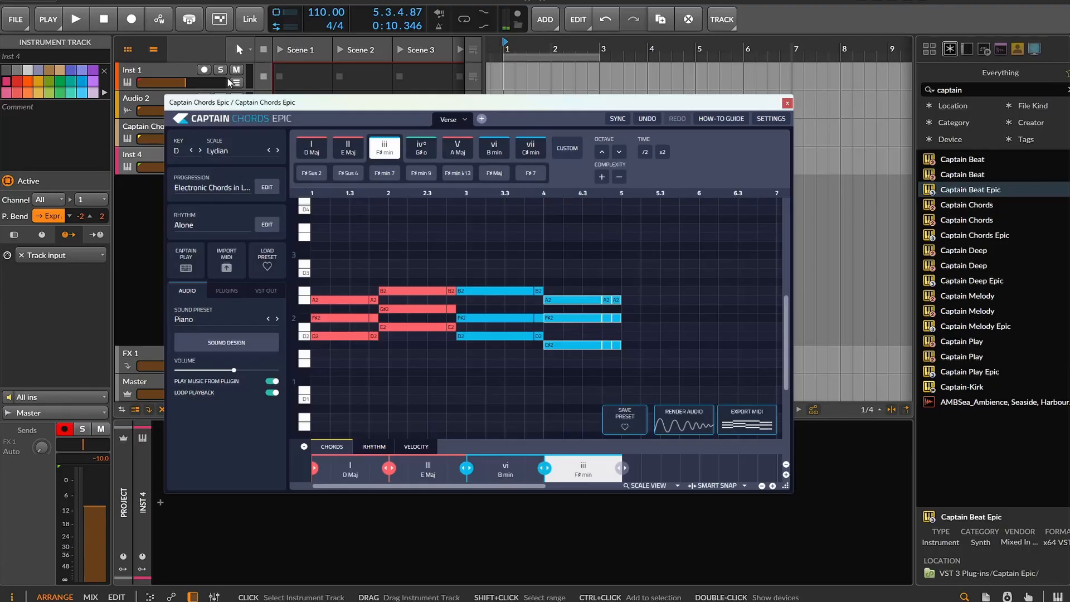
click(78, 25)
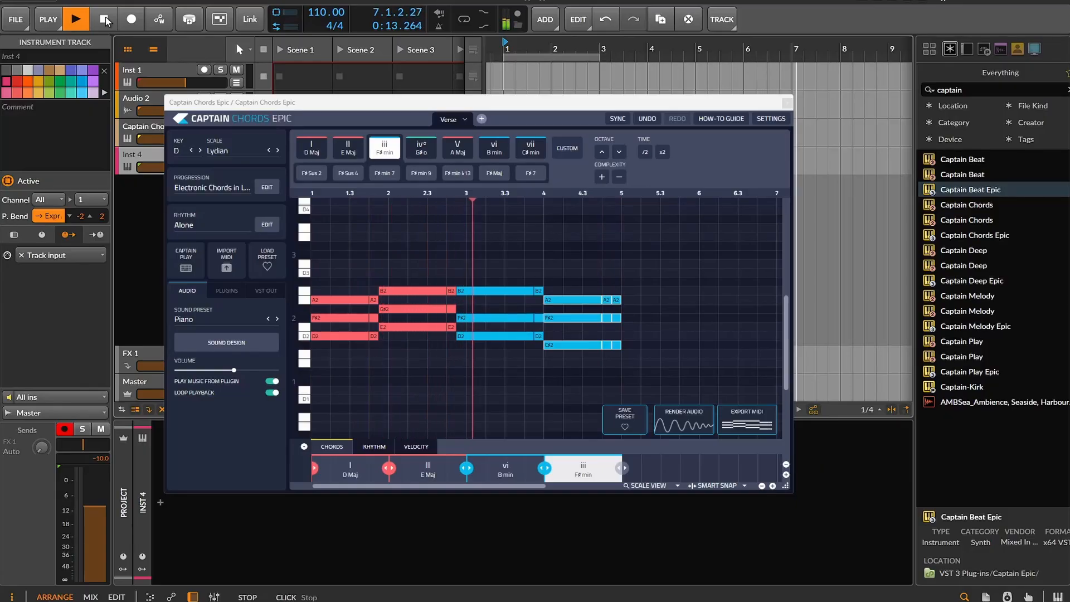
click(105, 17)
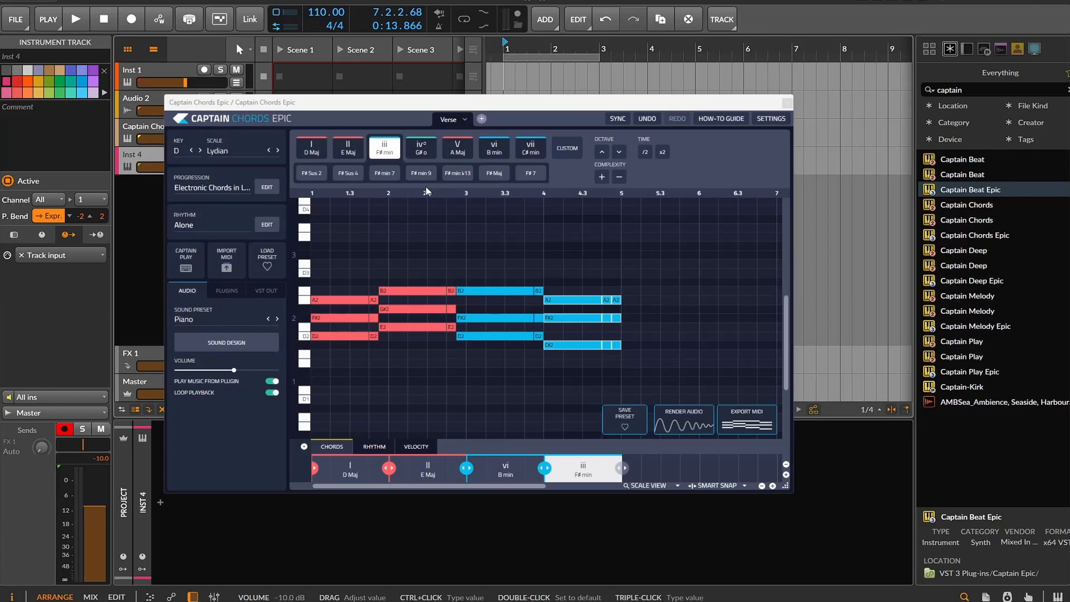
Step: Look through the list of popular rhythms available for the chords
click(203, 223)
click(503, 169)
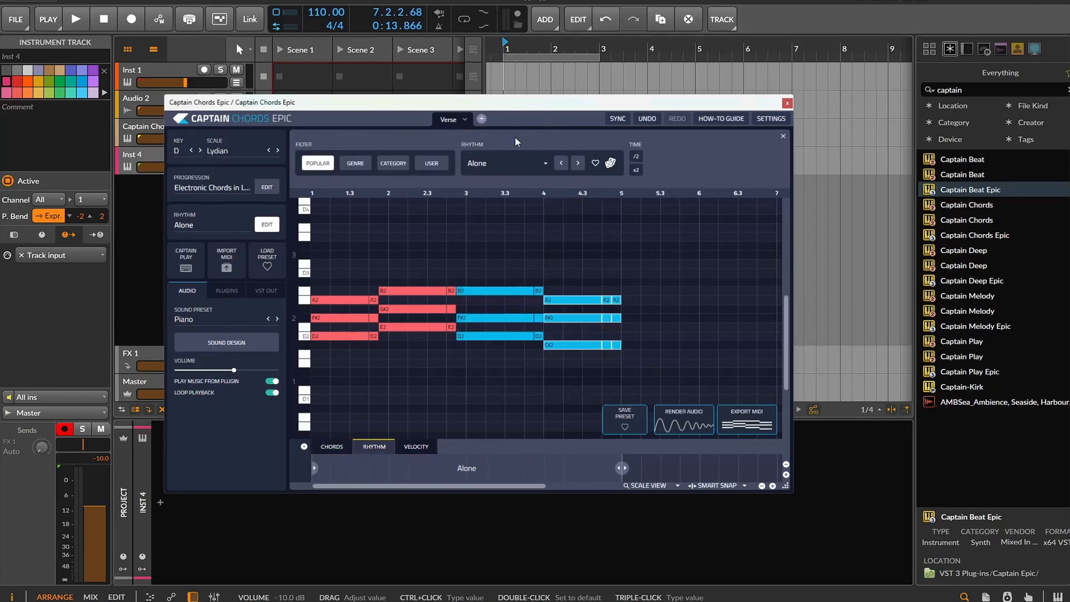
click(514, 163)
scroll(511, 230, down, 15)
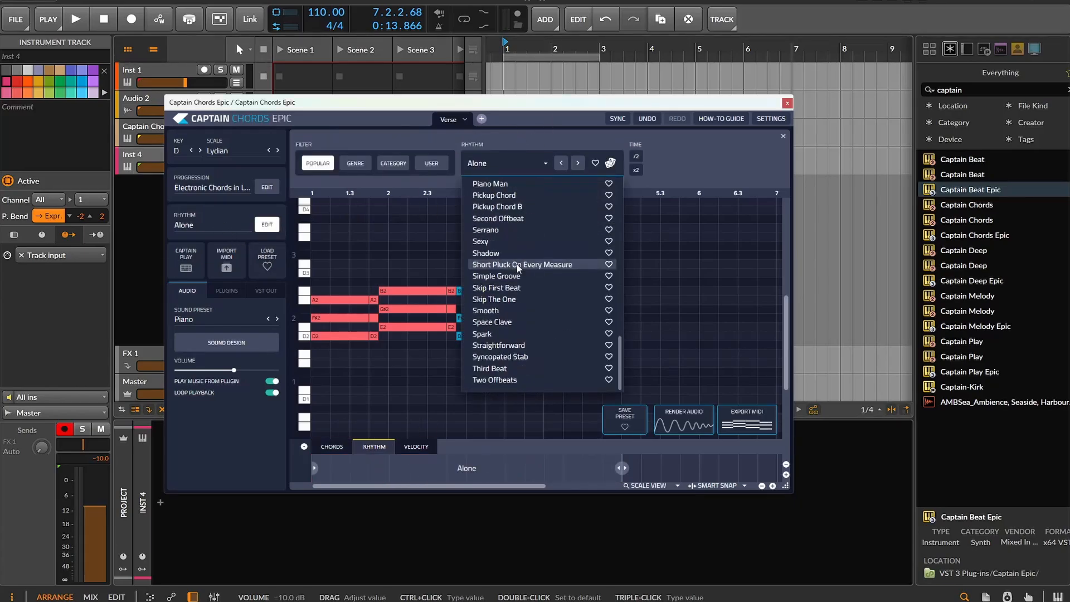
scroll(517, 264, up, 15)
scroll(516, 264, up, 1)
click(708, 170)
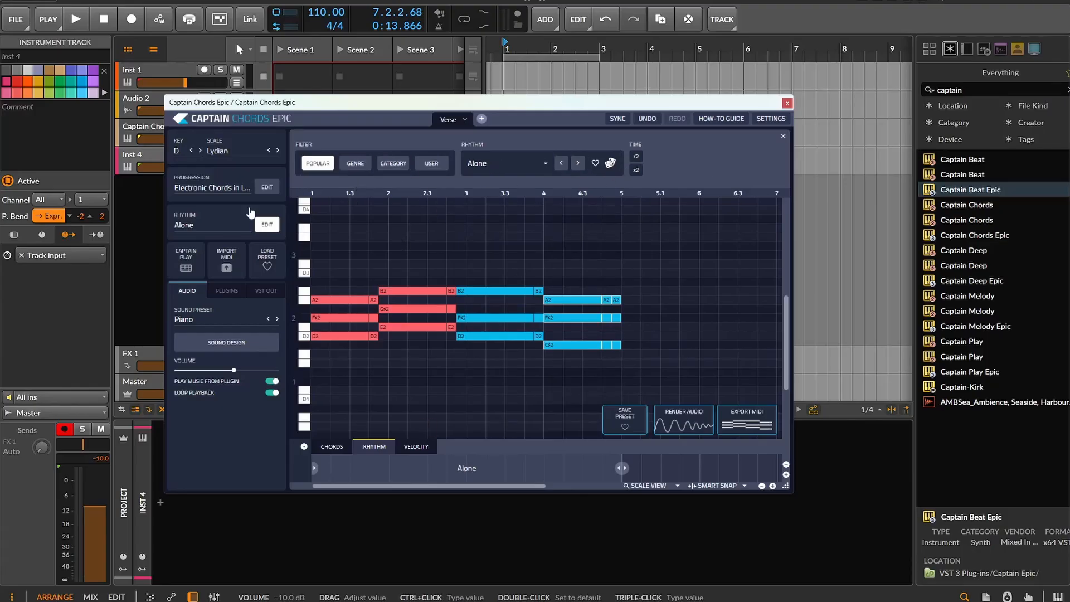
Step: Examine the progression banks, the Chillout collections and the list of available scales
click(199, 190)
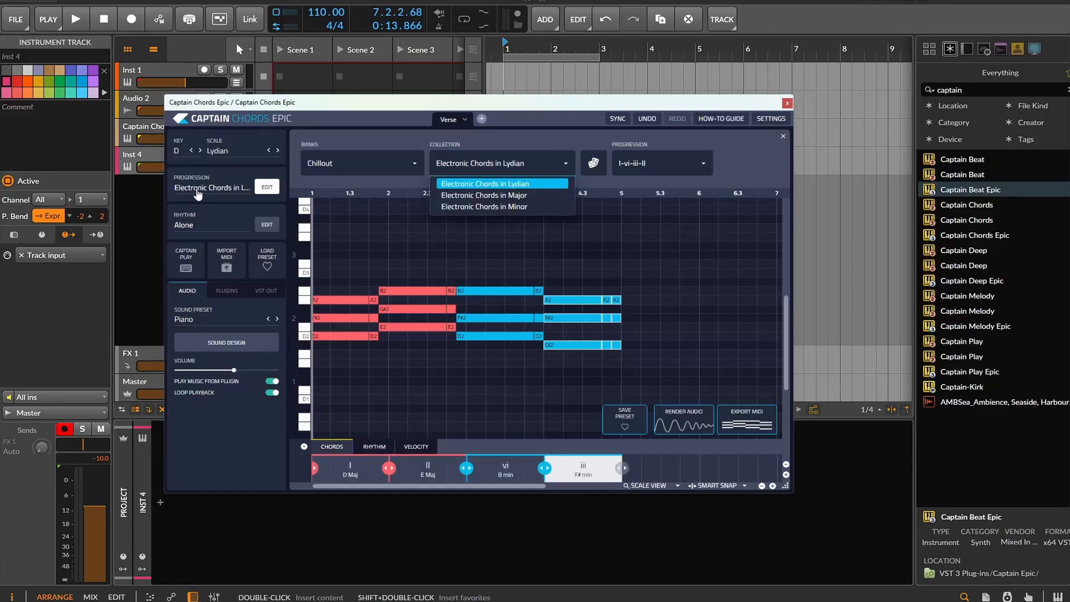
click(343, 167)
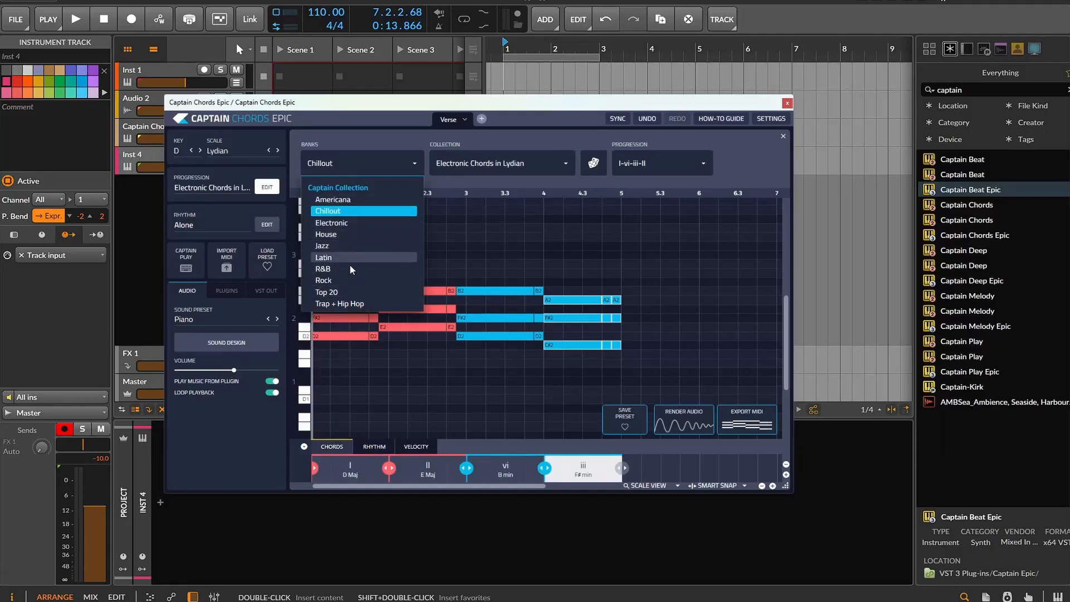
click(505, 163)
click(409, 166)
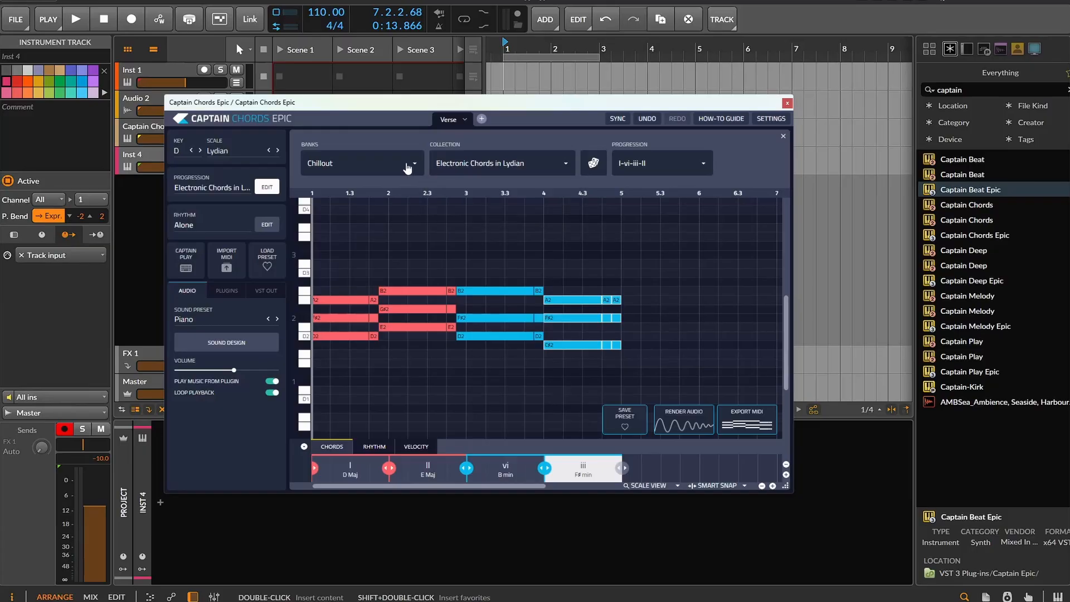
click(491, 140)
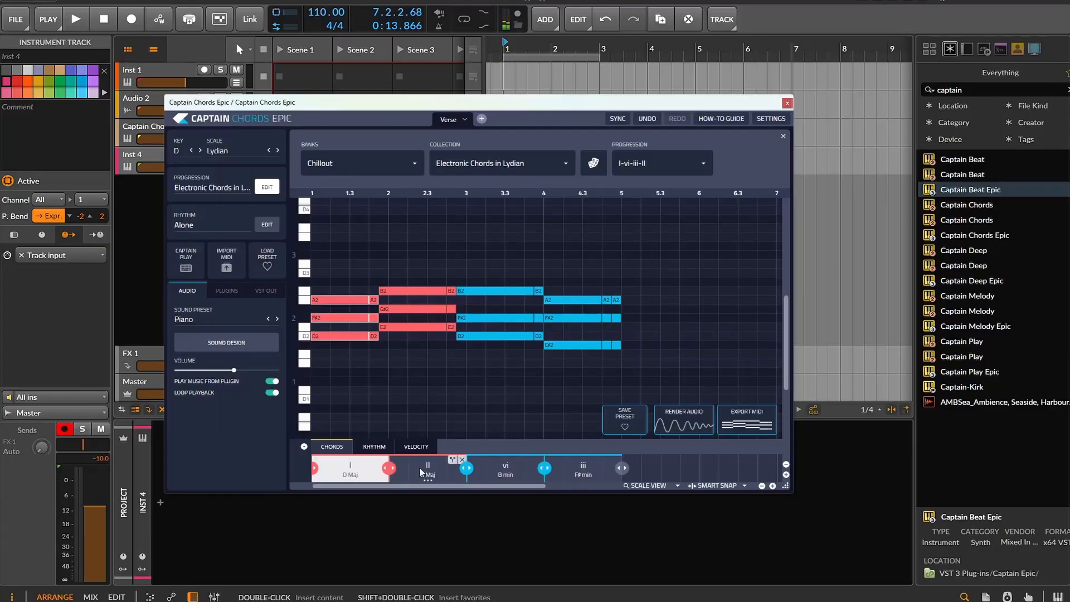
click(231, 160)
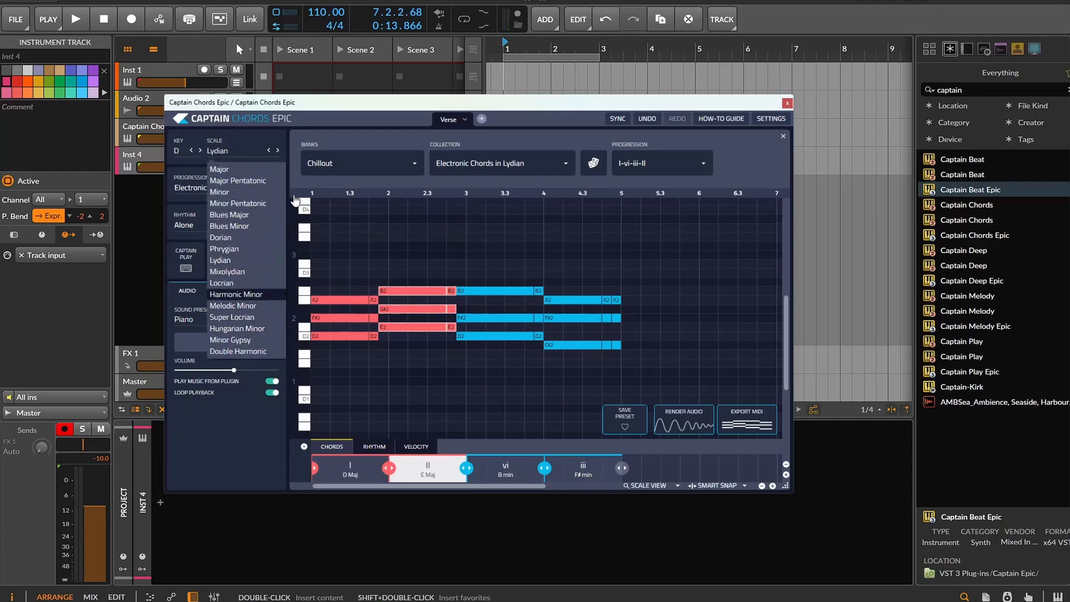
click(320, 139)
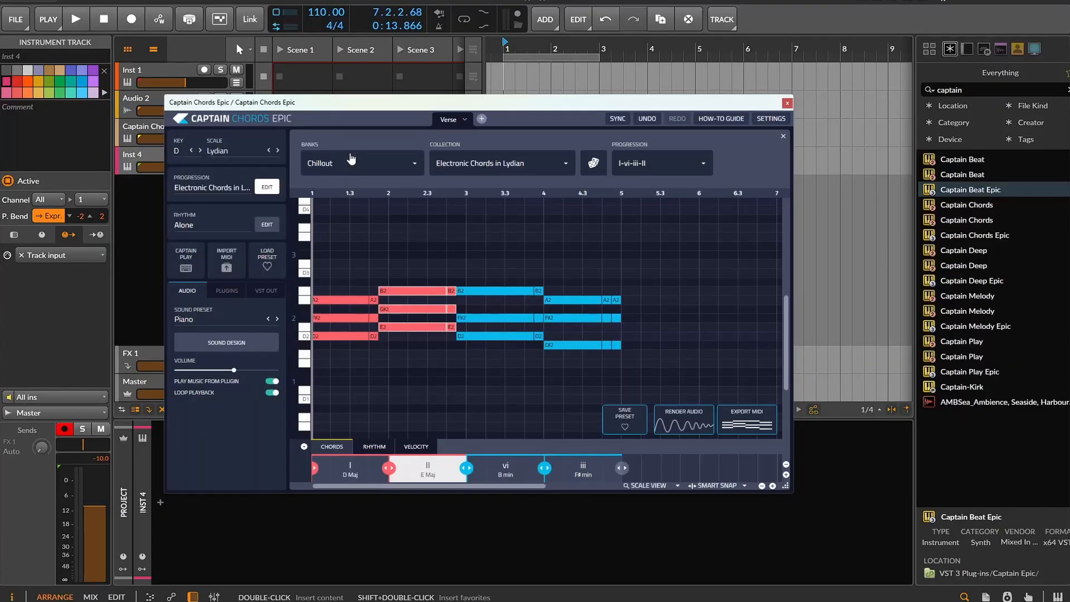
Step: Shift the first D Maj chord to a lower inversion, raise its top note to A2, and listen to the result
click(349, 301)
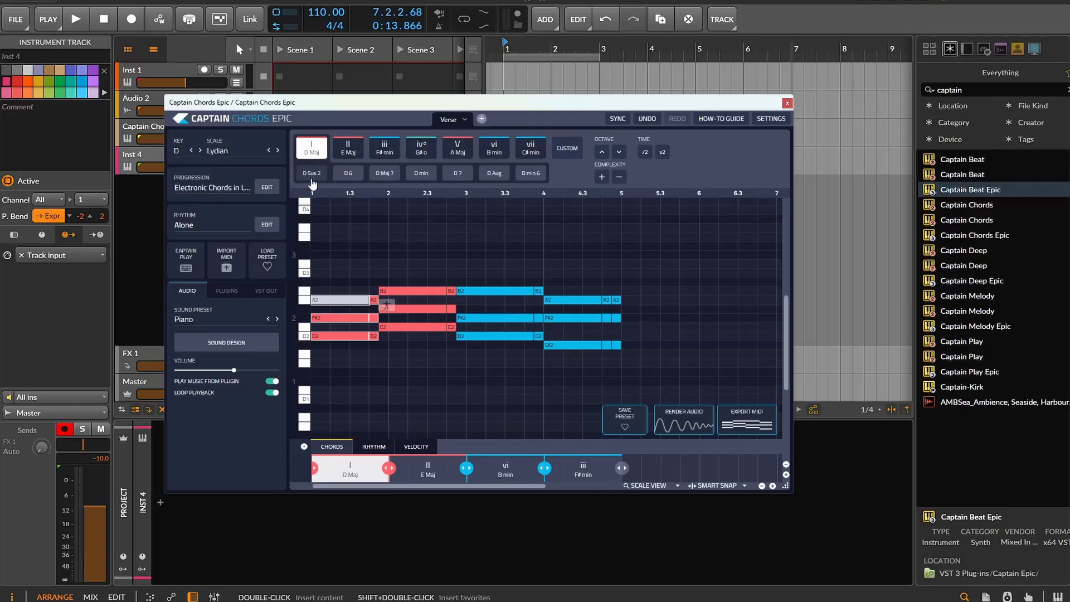
click(350, 210)
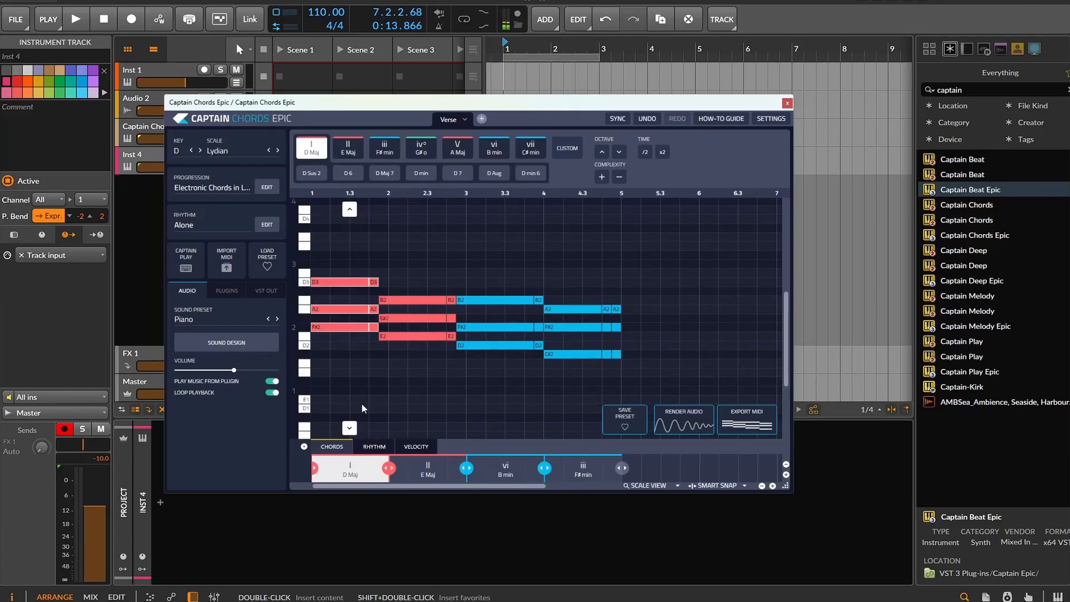
click(349, 429)
click(349, 429)
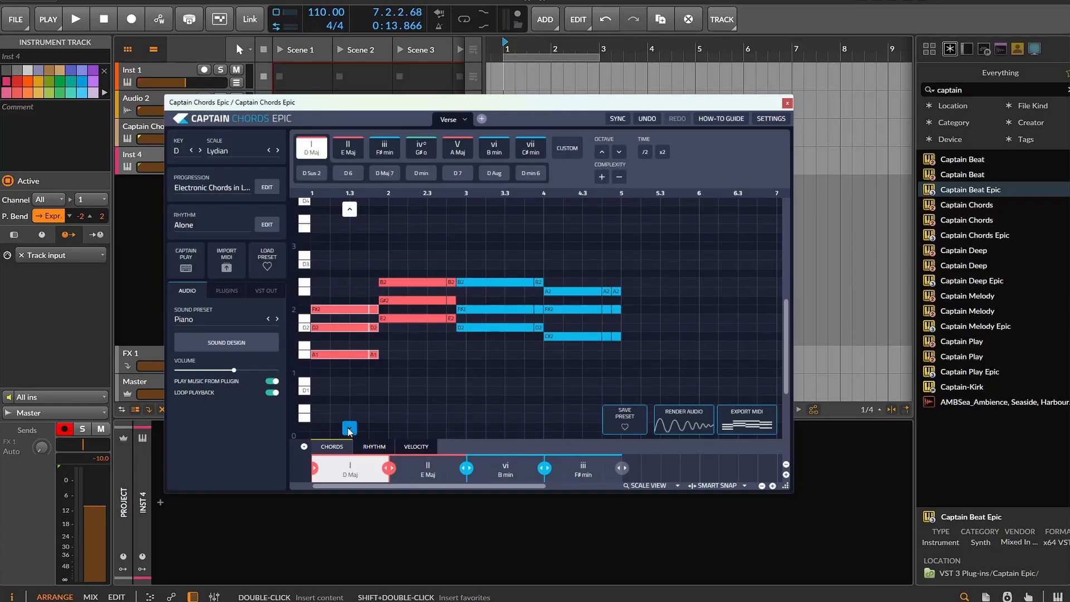
drag(319, 309, 333, 290)
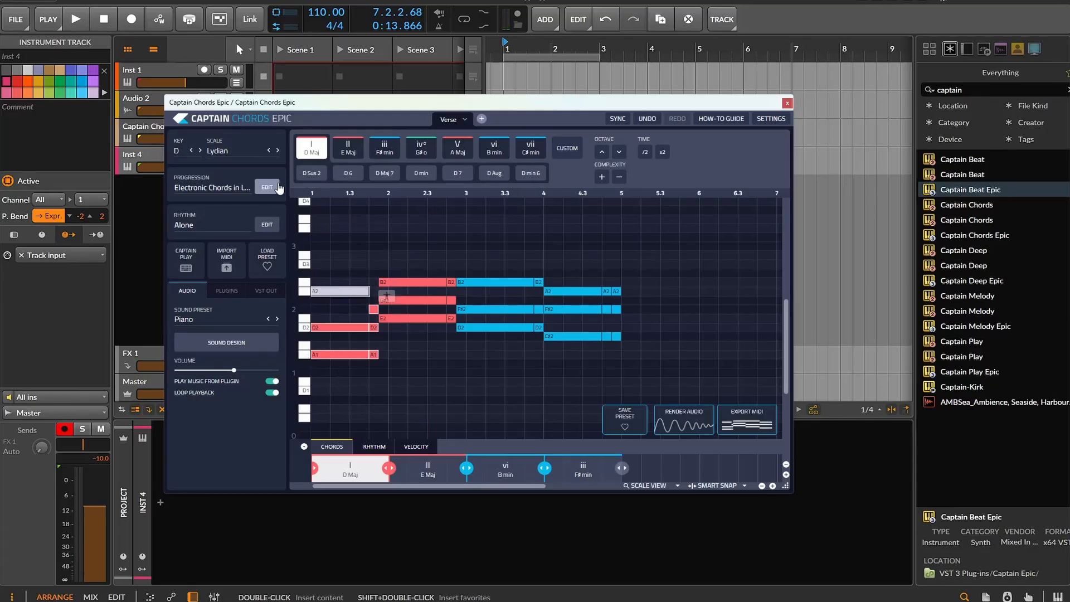
key(space)
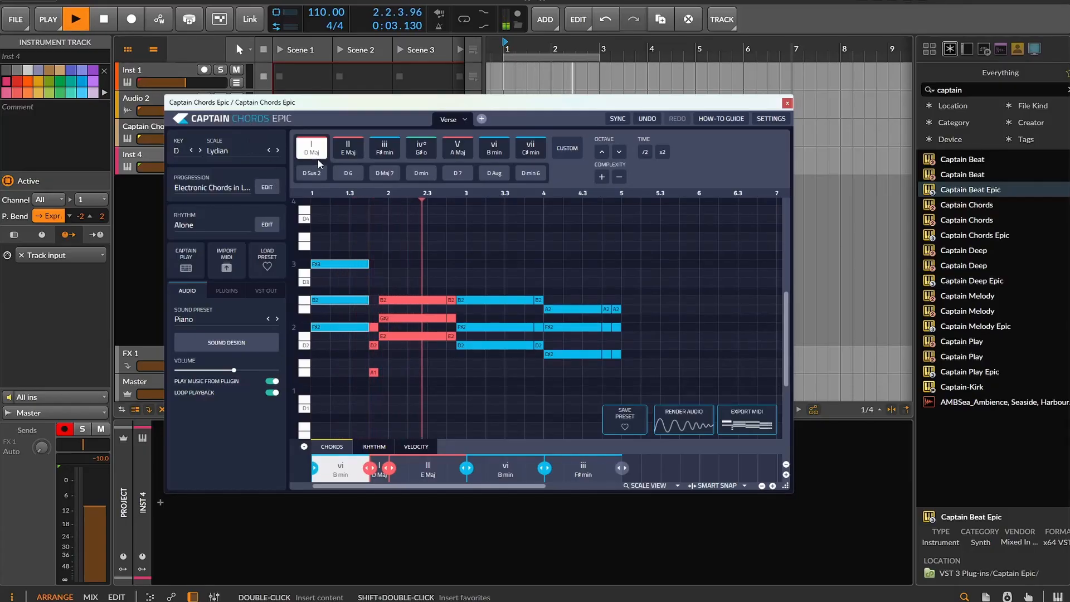
click(105, 20)
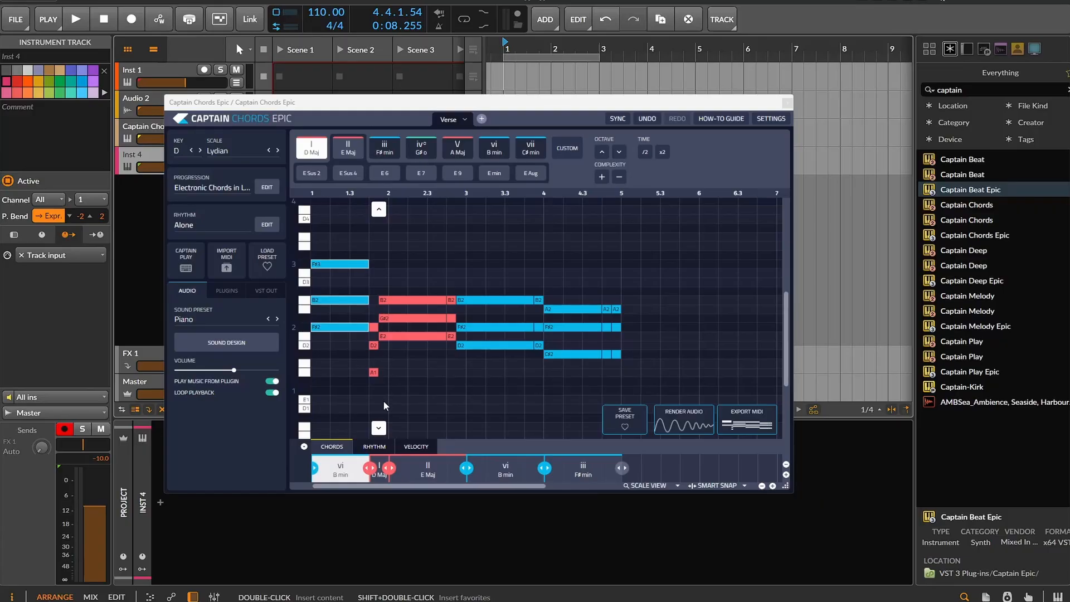
Step: Move the lowest note of the short chord just before bar 2 down to E1 and listen to the progression
drag(374, 373, 373, 367)
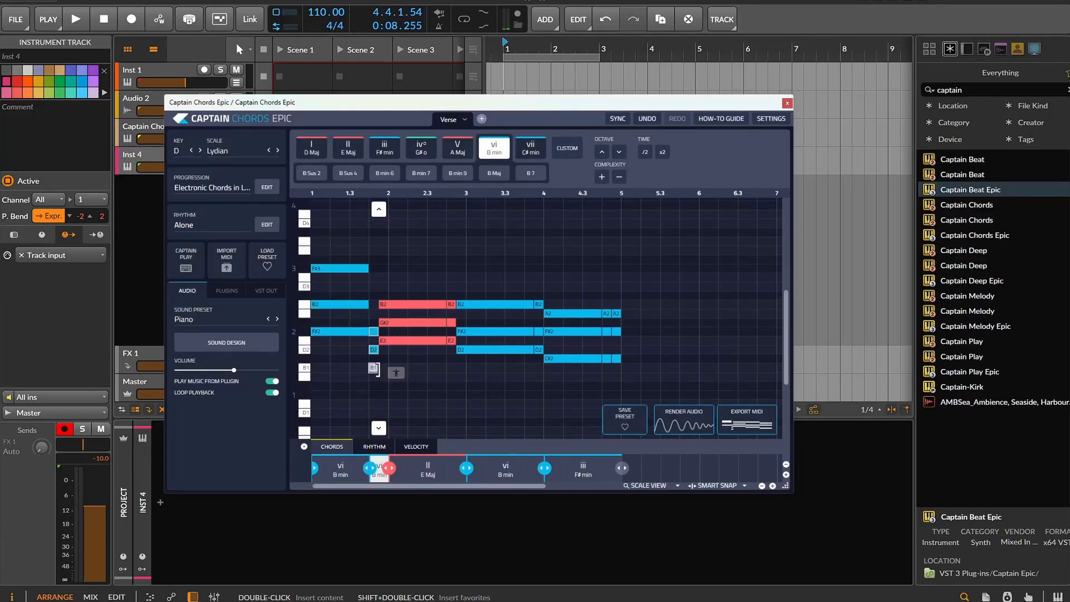
drag(374, 368, 375, 400)
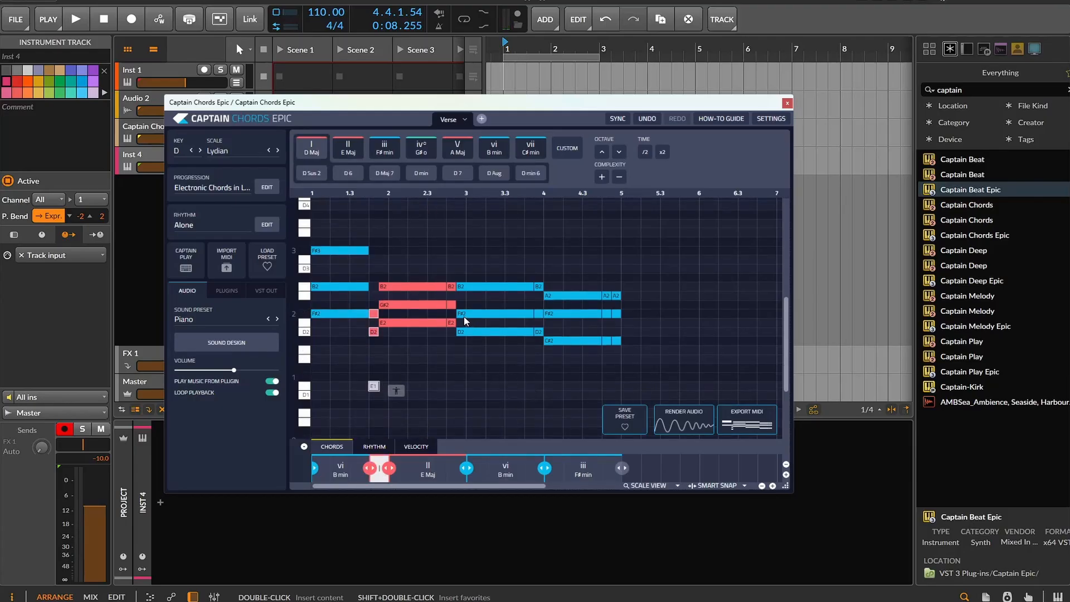
key(alt+space)
click(398, 233)
key(space)
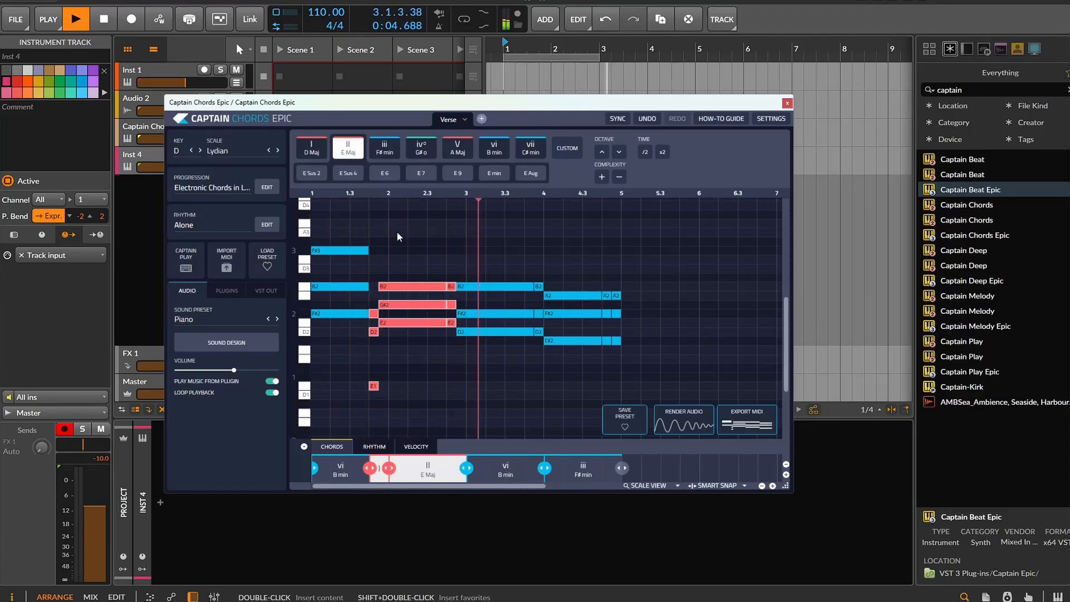
click(112, 27)
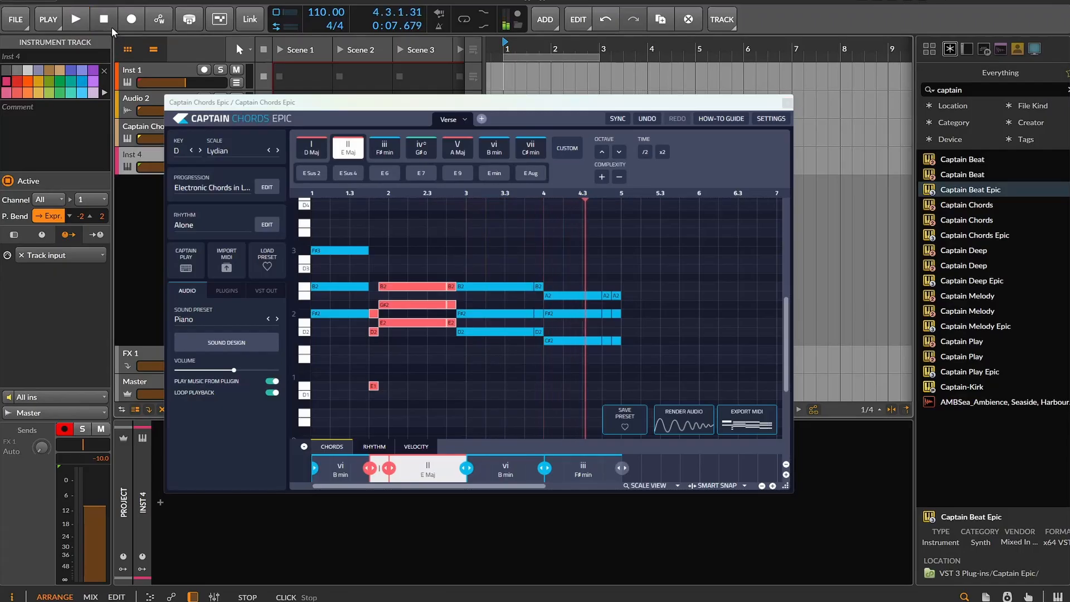
Step: Split the Alone rhythm block into two sections just before bar 3
click(374, 446)
click(482, 469)
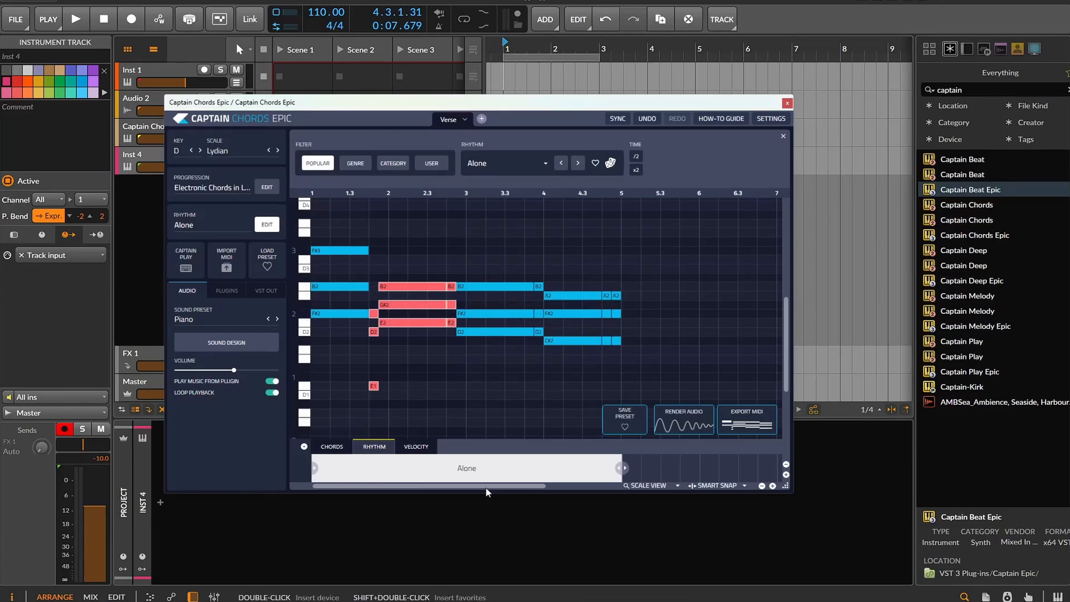
drag(606, 468, 455, 464)
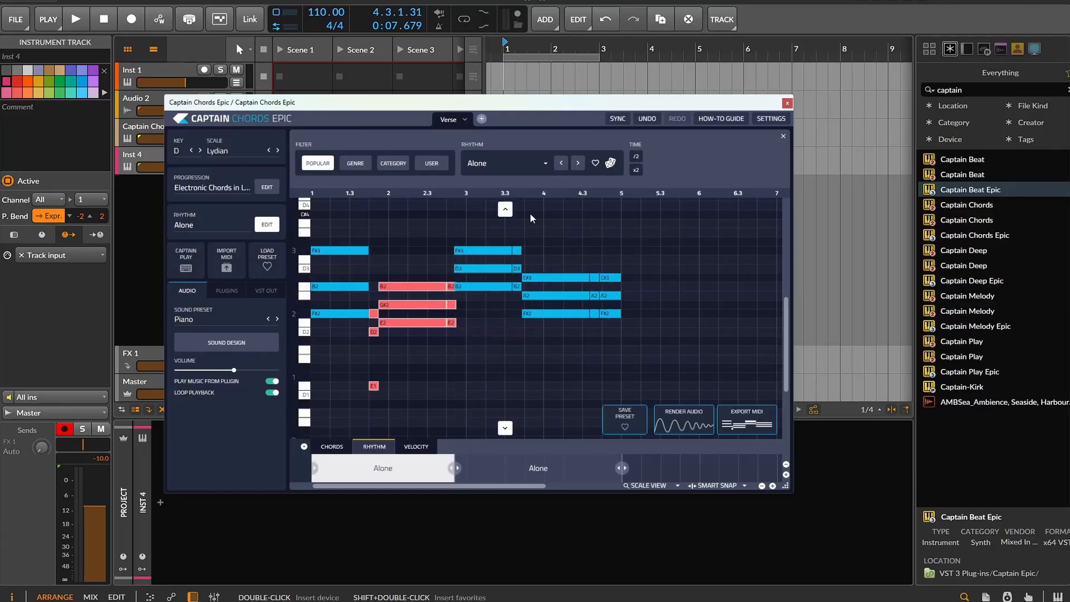
Step: Set the second rhythm section to Arcade and split it into two sections at bar 4
click(536, 468)
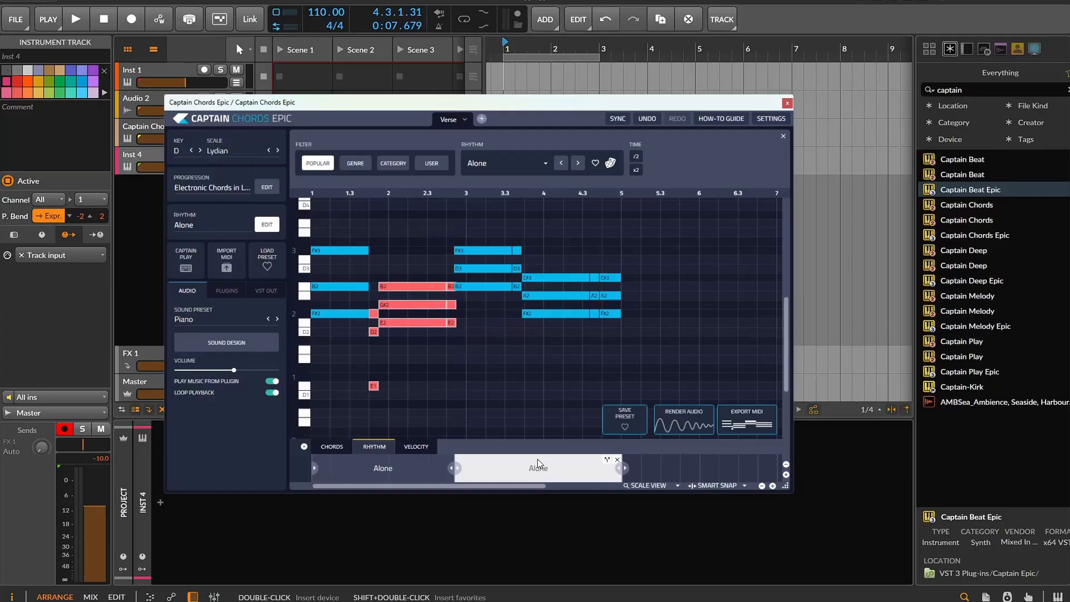
click(577, 164)
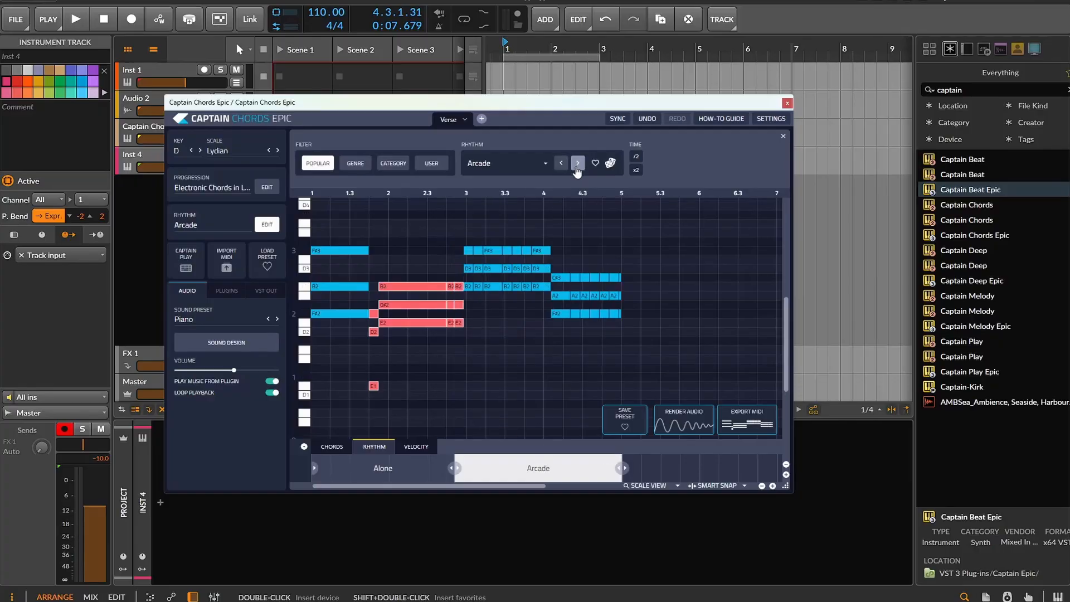
double_click(609, 461)
drag(534, 472, 544, 472)
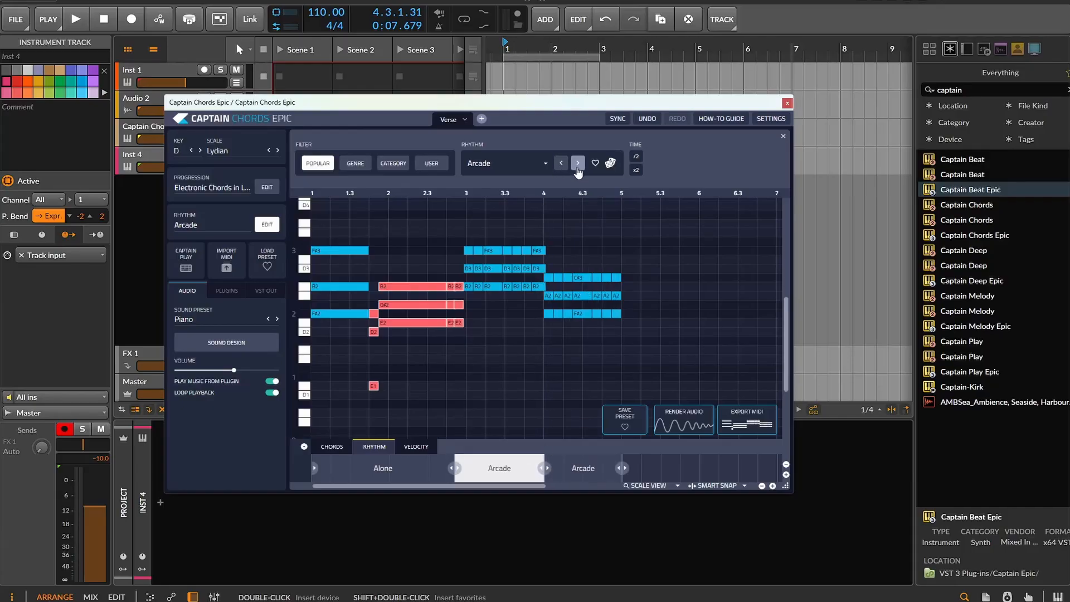
Step: Change the last rhythm section, from bar 4 to bar 5, to Alone and listen to the progression
click(578, 162)
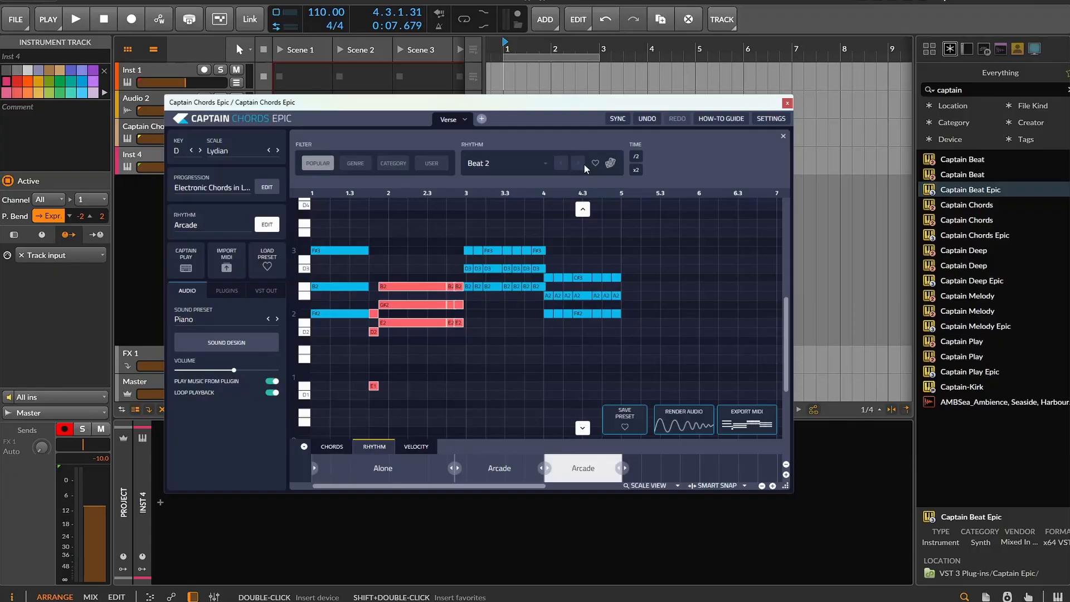
click(567, 165)
click(561, 163)
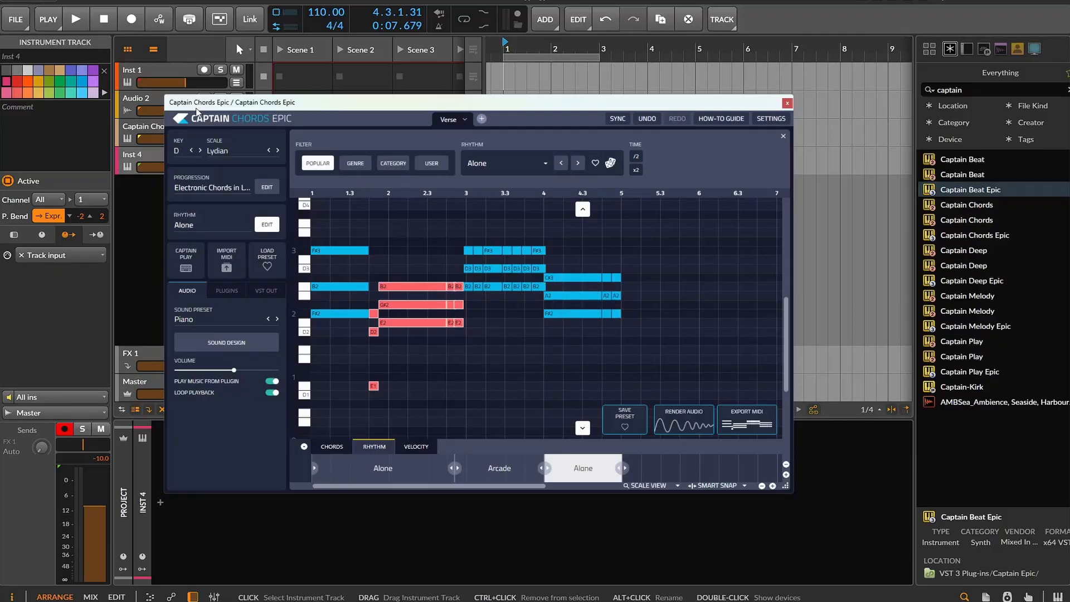
click(77, 25)
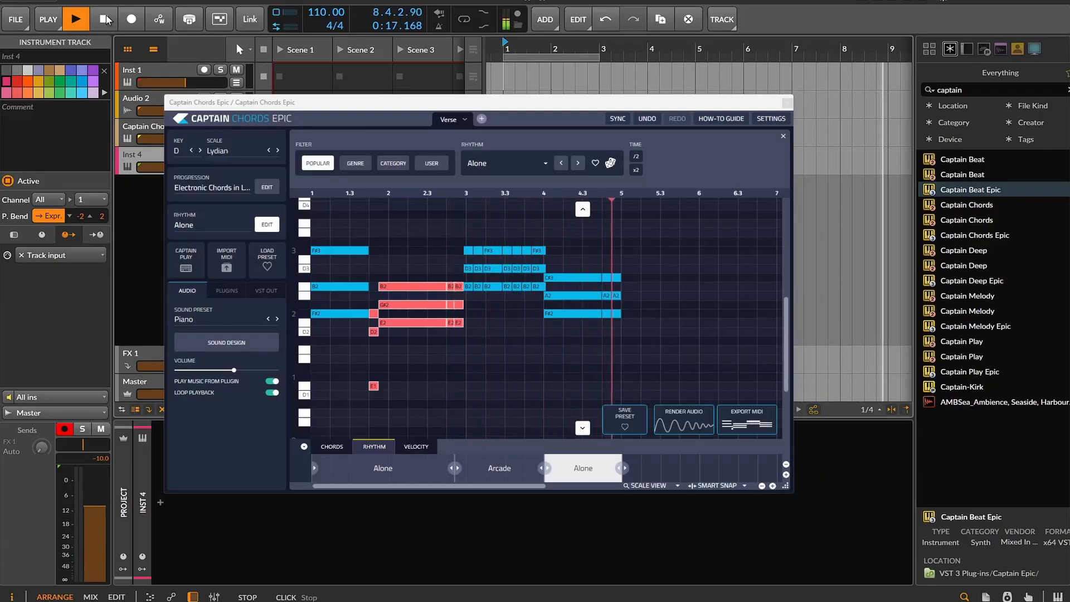
click(105, 19)
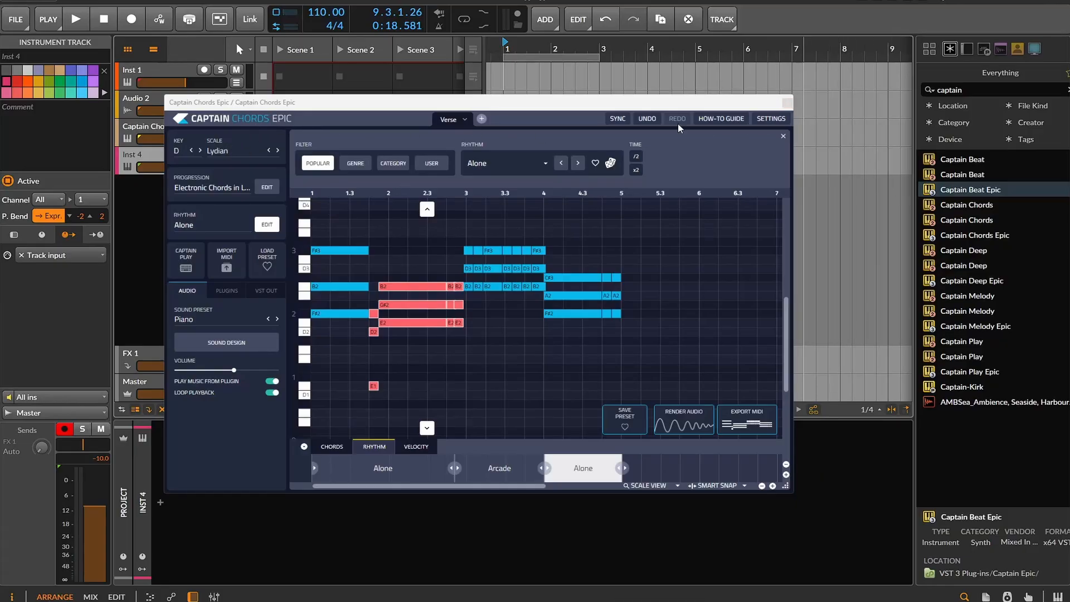
Step: Close the chord plugin, add Captain Deep Epic on a new track below Inst 4, and start it in D Lydian
click(787, 106)
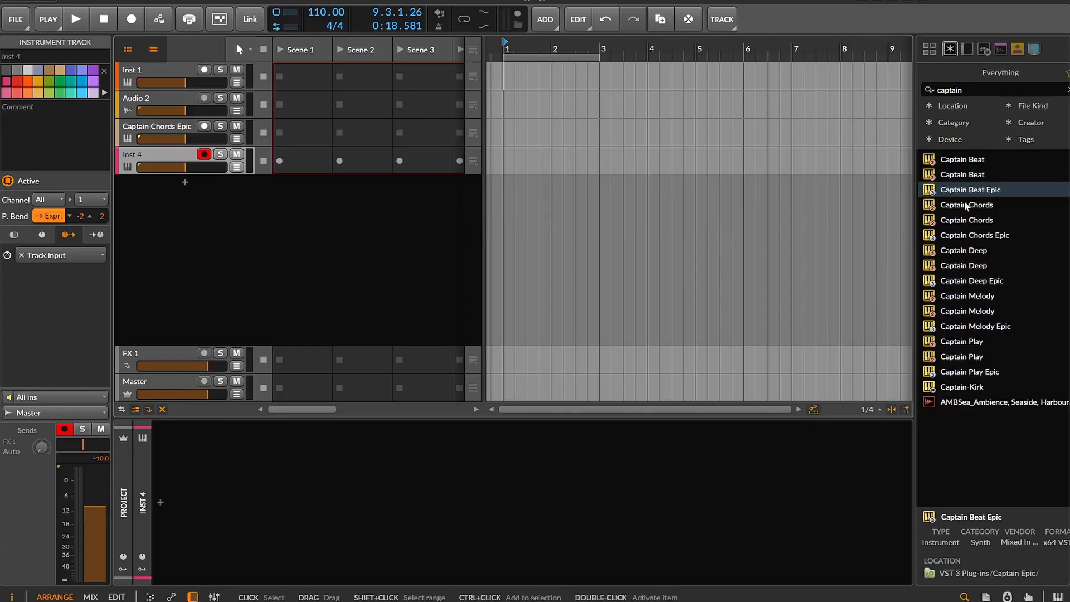
drag(971, 287, 644, 248)
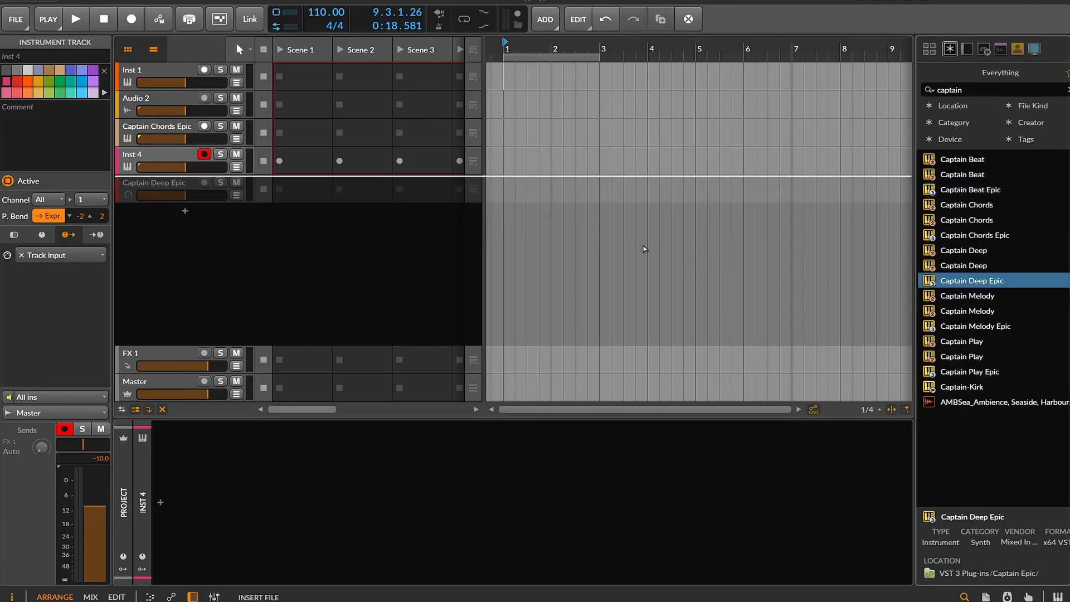
drag(272, 240, 271, 241)
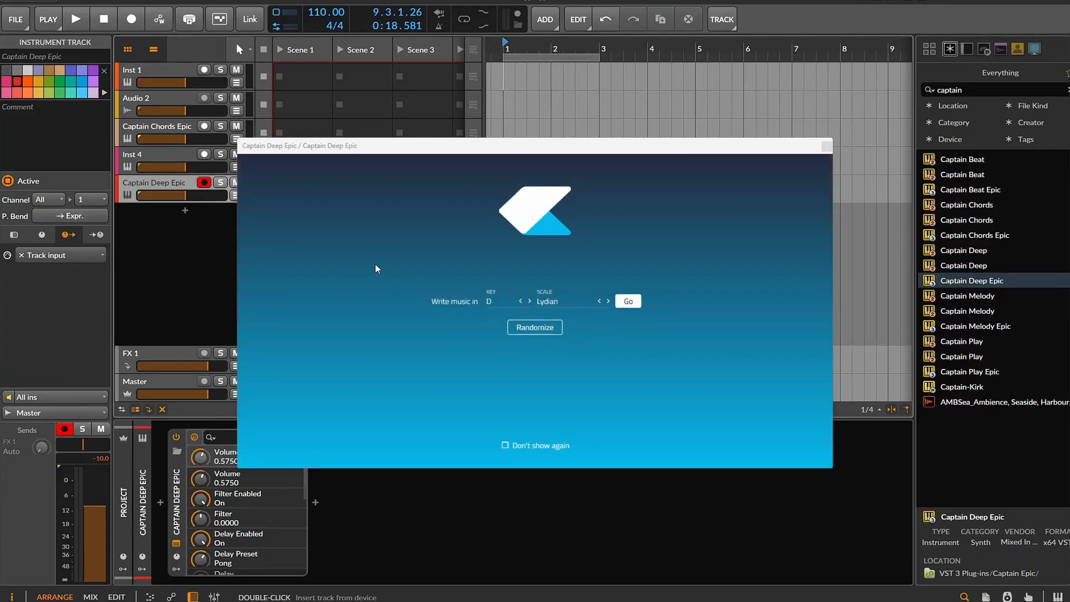
click(628, 302)
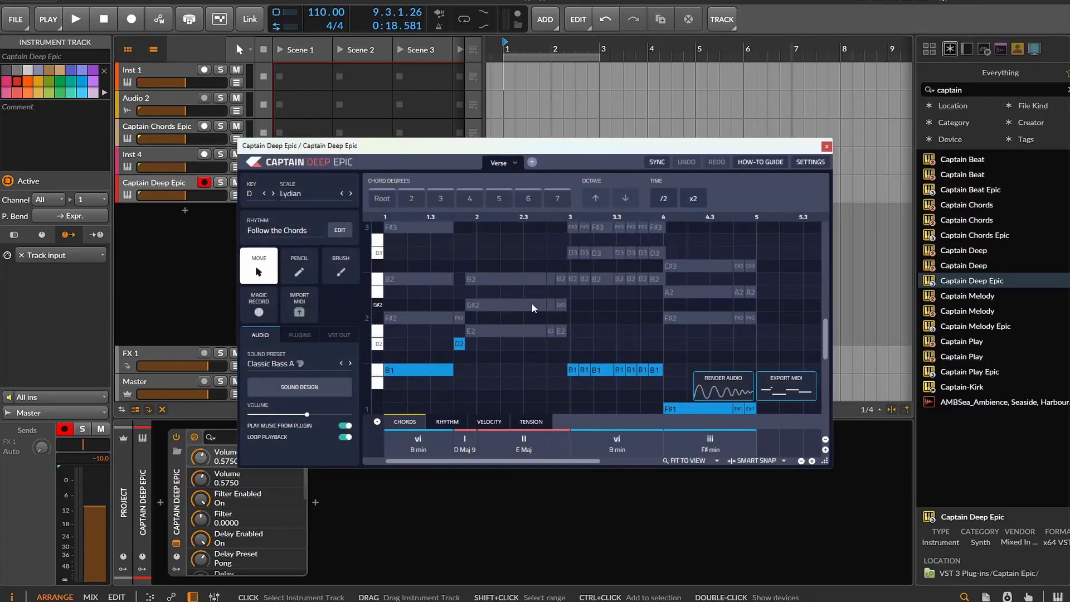
Step: Audition the bass sound presets while the bass line plays and settle on Deep and Low
scroll(534, 308, up, 1)
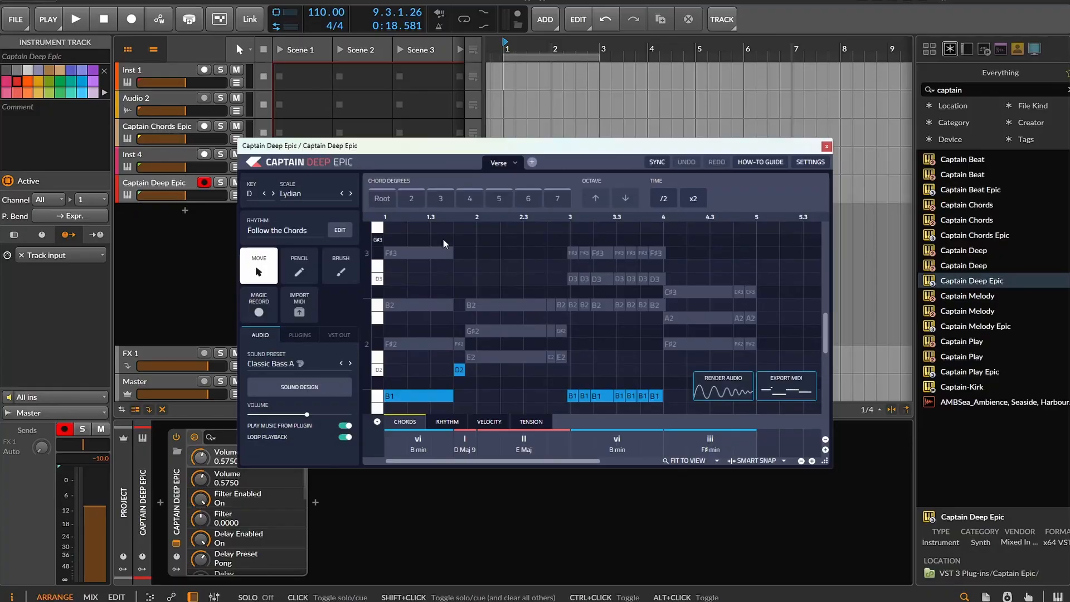
scroll(478, 299, down, 2)
scroll(502, 344, down, 1)
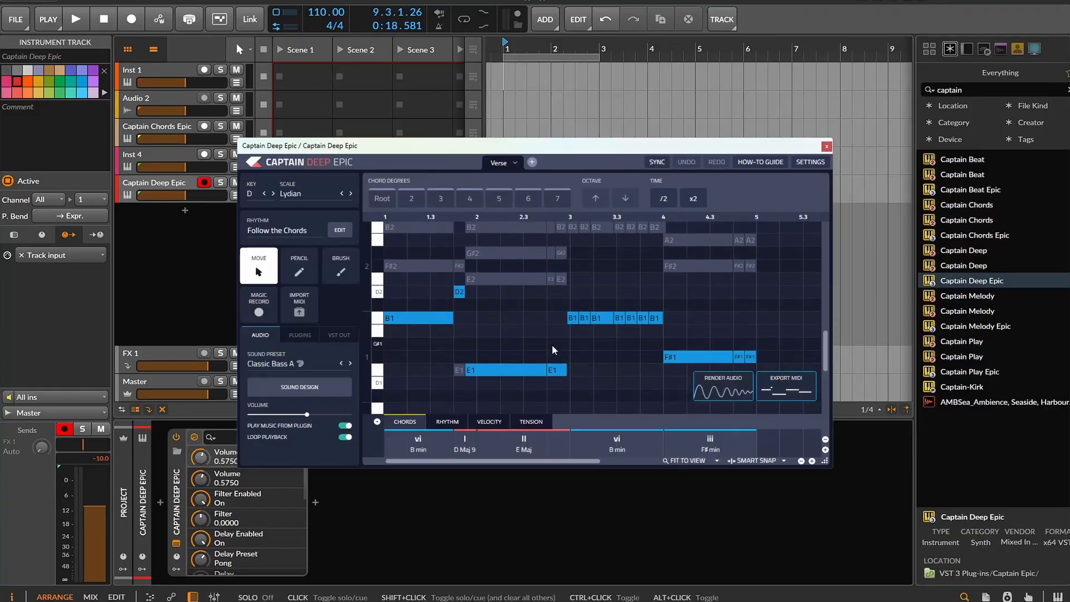
click(73, 23)
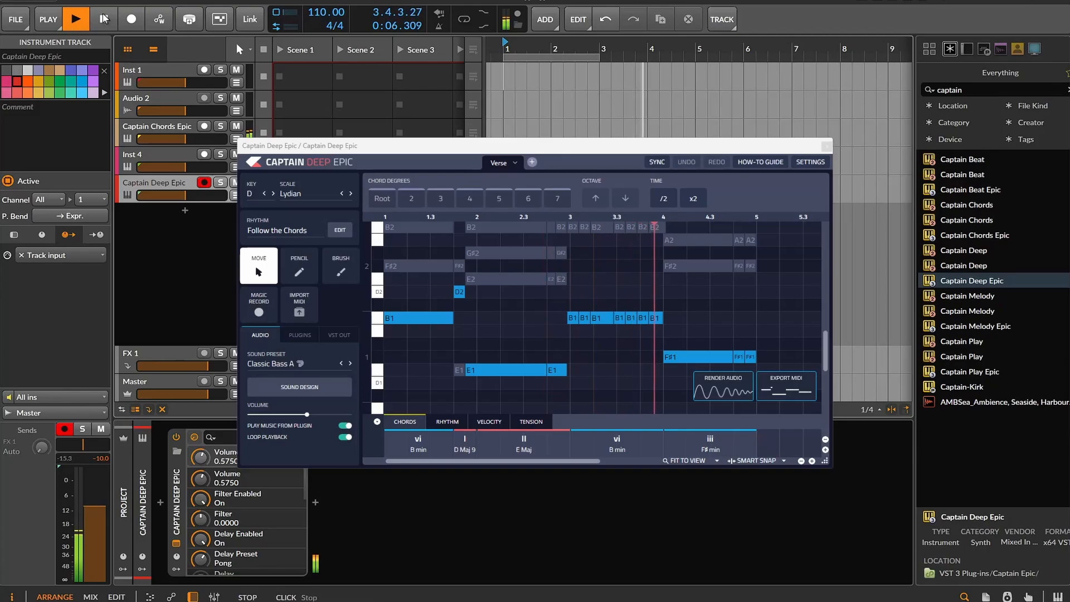
click(350, 363)
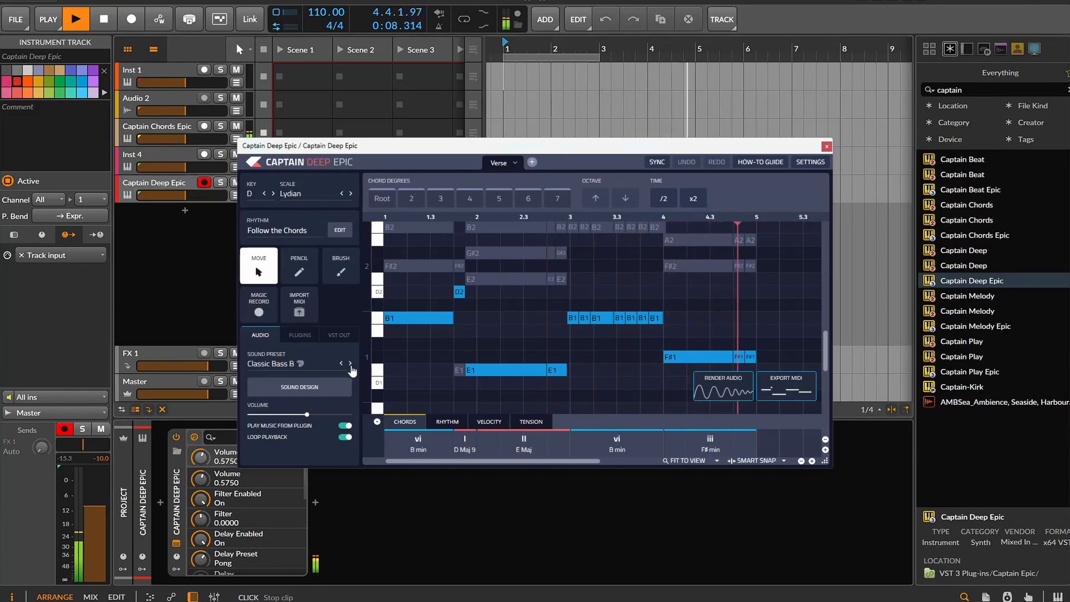
click(349, 363)
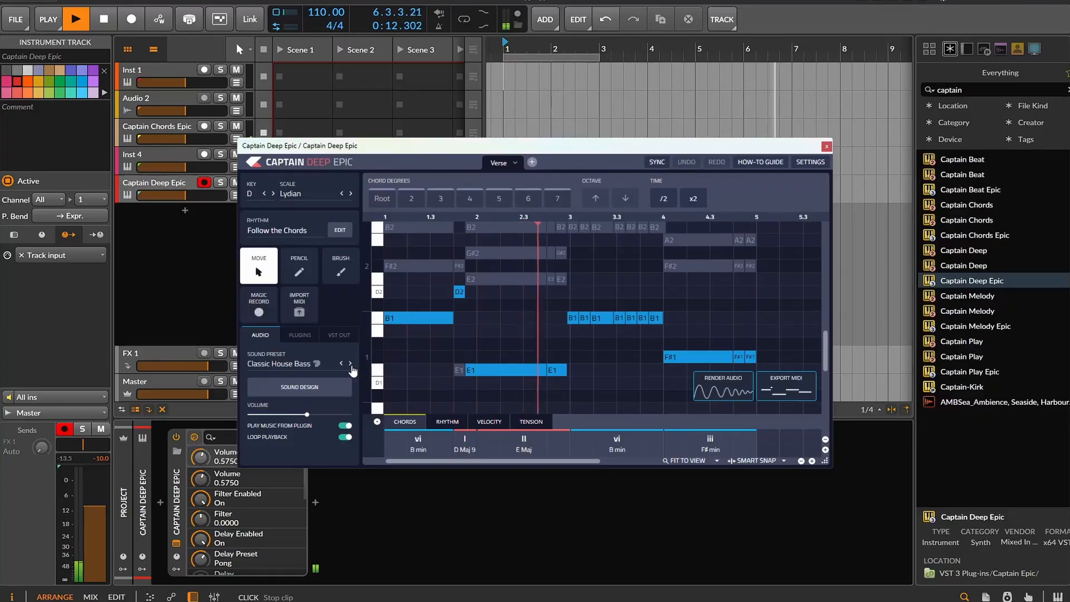
click(350, 363)
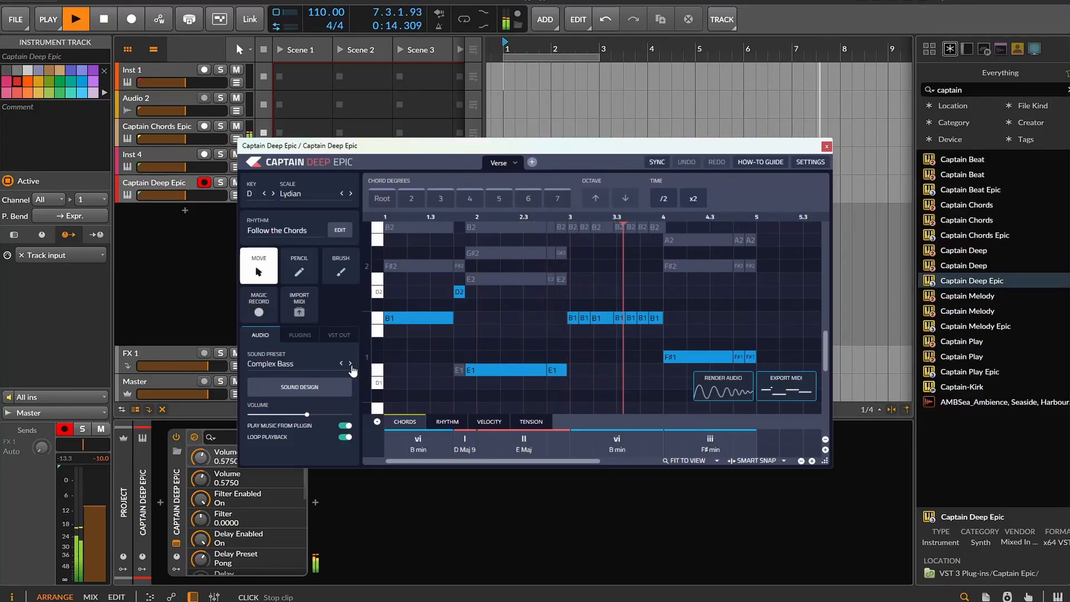
click(350, 363)
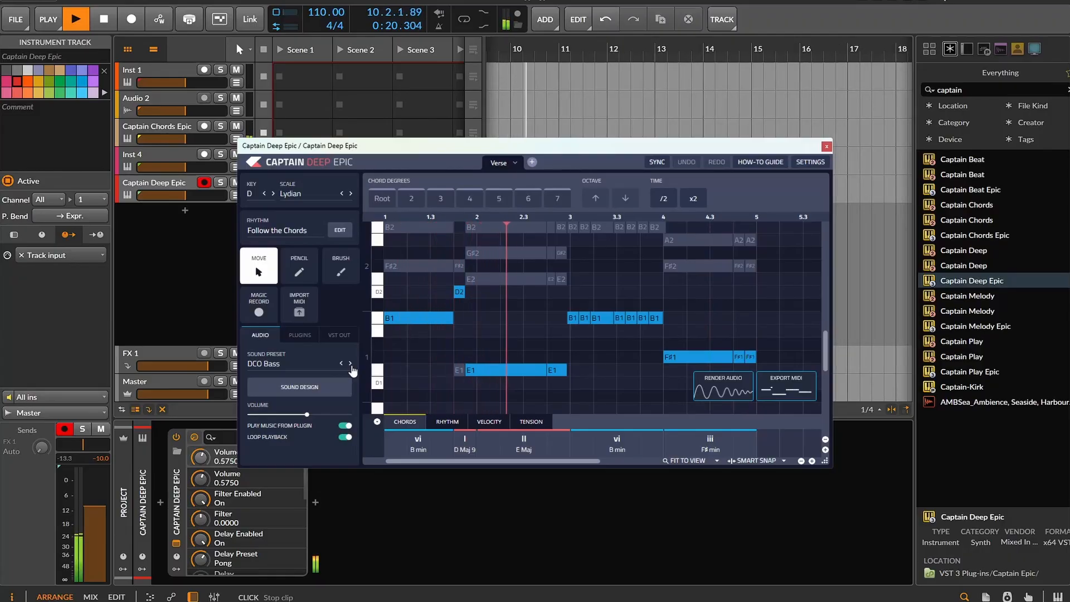
click(350, 363)
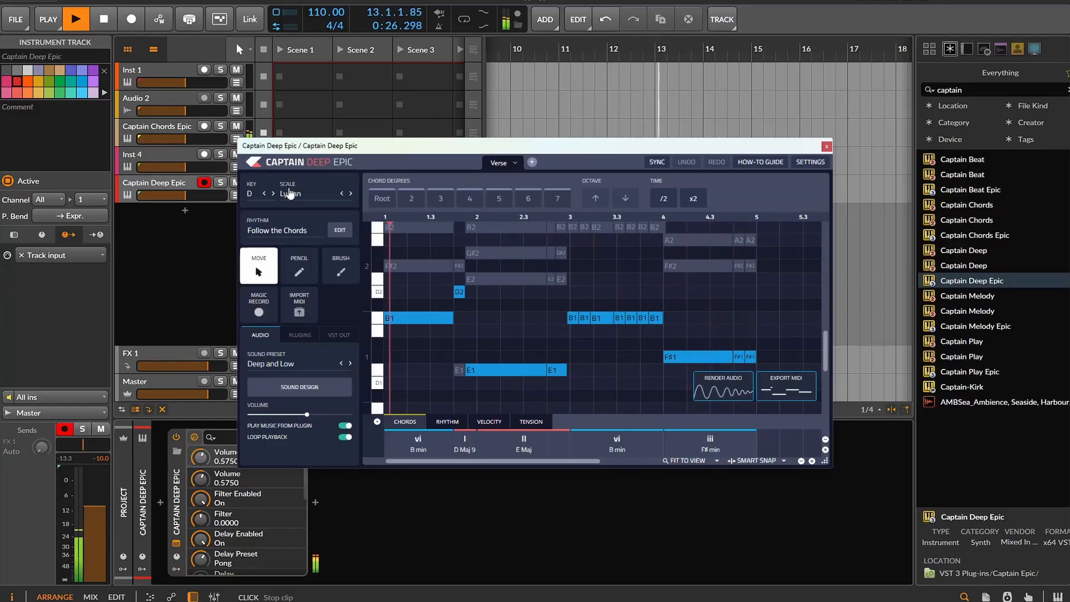
click(104, 21)
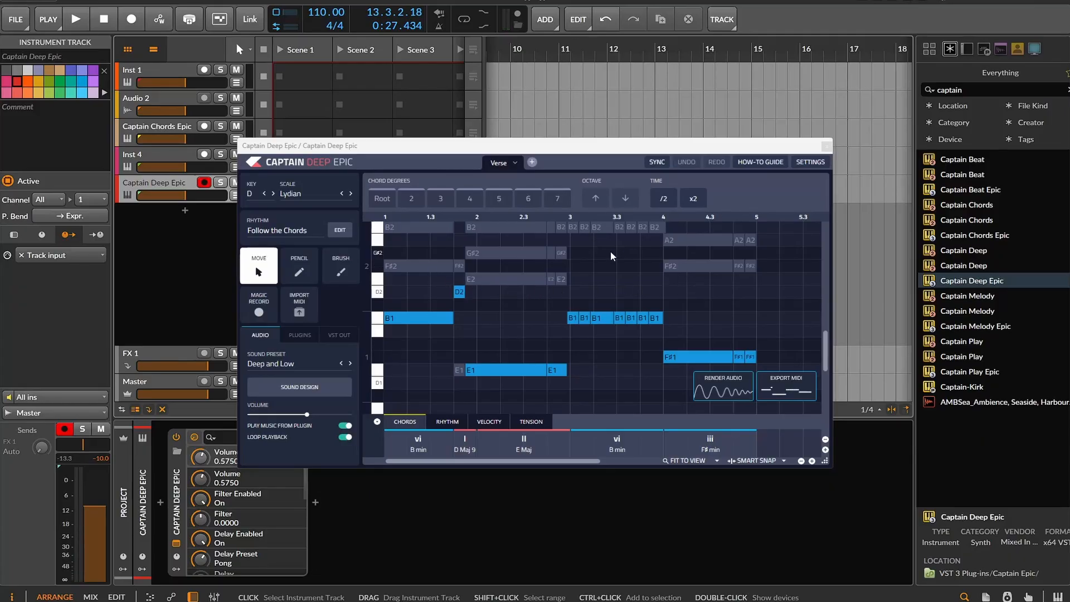
Step: Examine how the bass notes line up with the greyed-out chord notes
scroll(612, 256, up, 1)
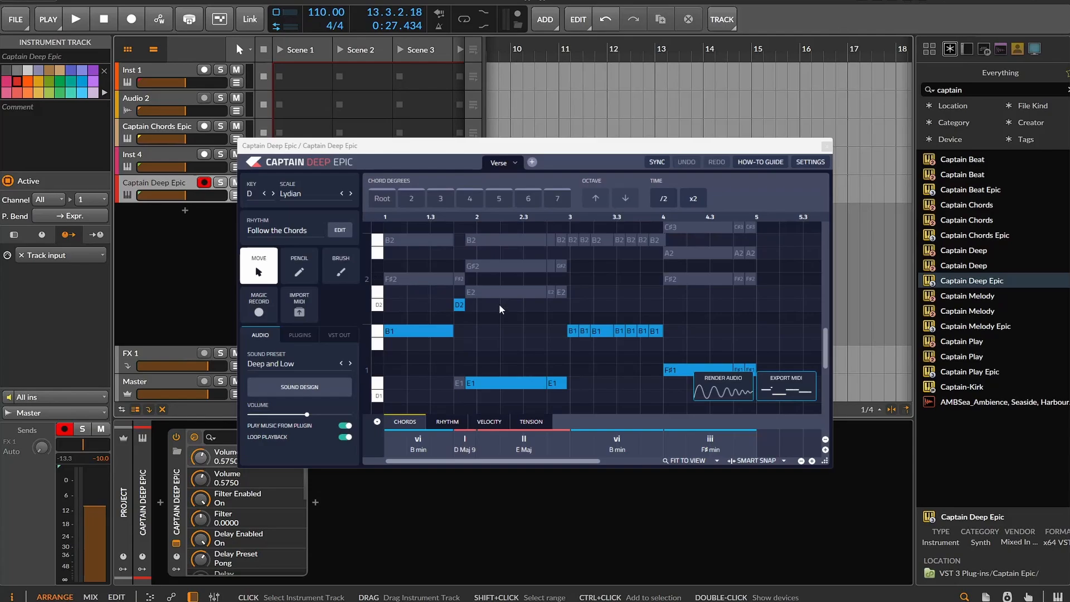
scroll(594, 290, down, 6)
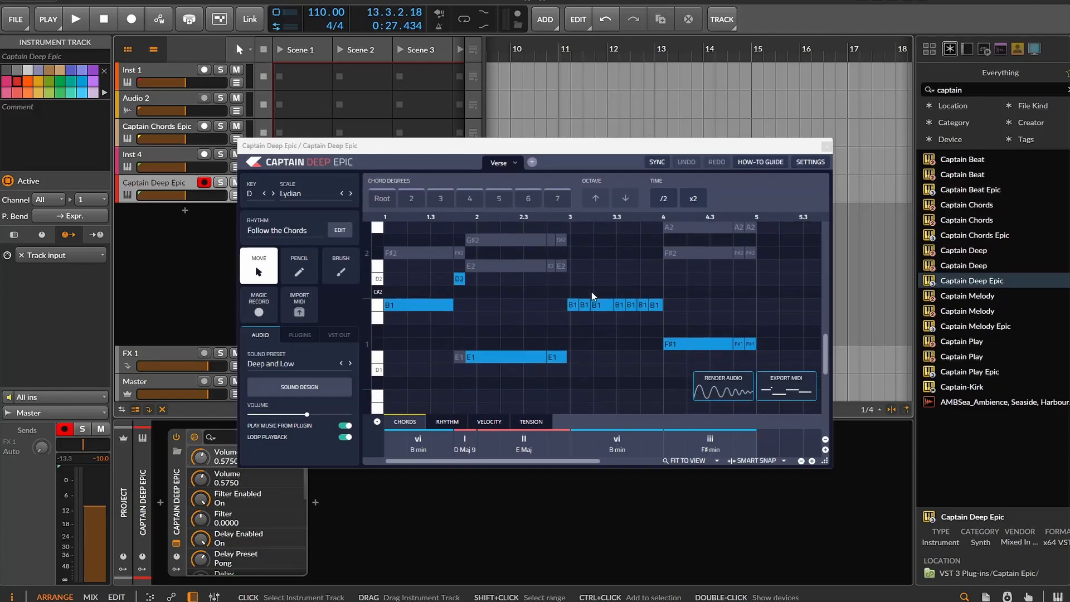
scroll(592, 296, up, 4)
scroll(593, 296, up, 10)
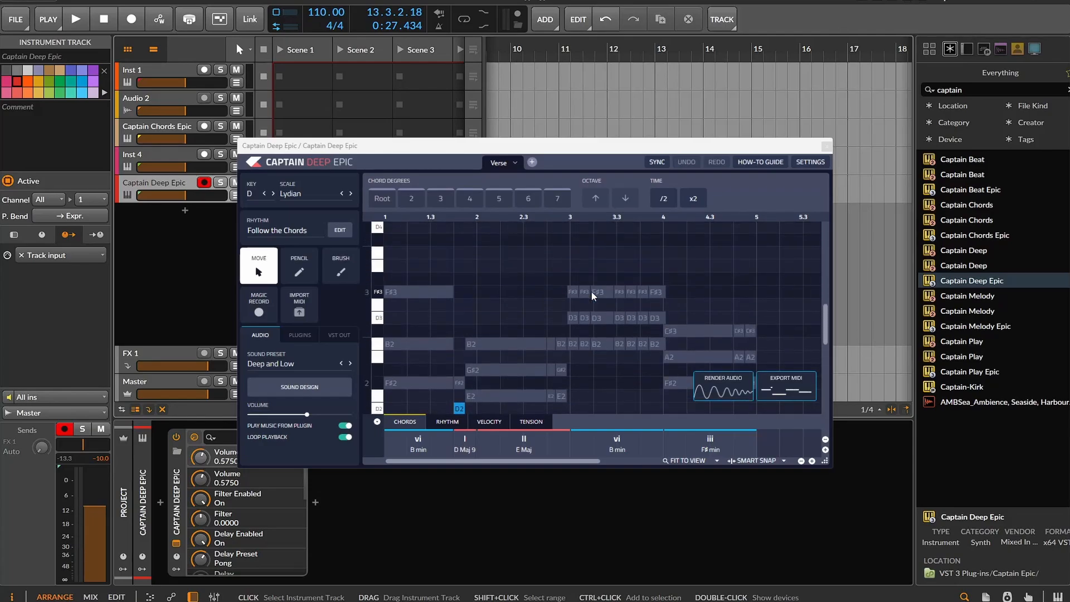
scroll(593, 296, down, 2)
scroll(594, 296, down, 5)
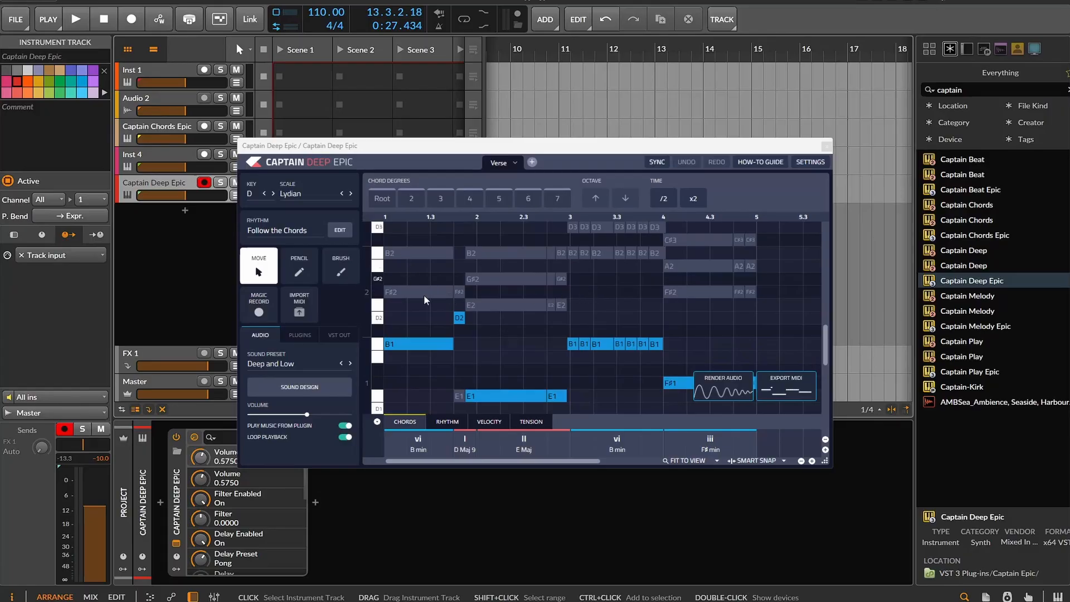
scroll(452, 308, down, 4)
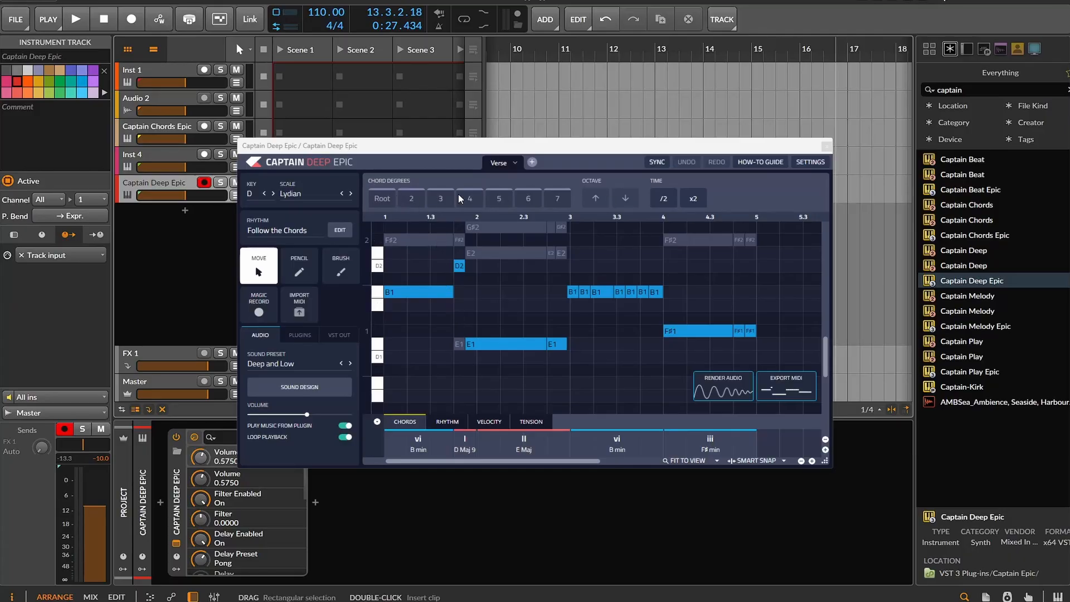
Step: Set the bass rhythm to Half Clave and listen to it with the chords
click(258, 236)
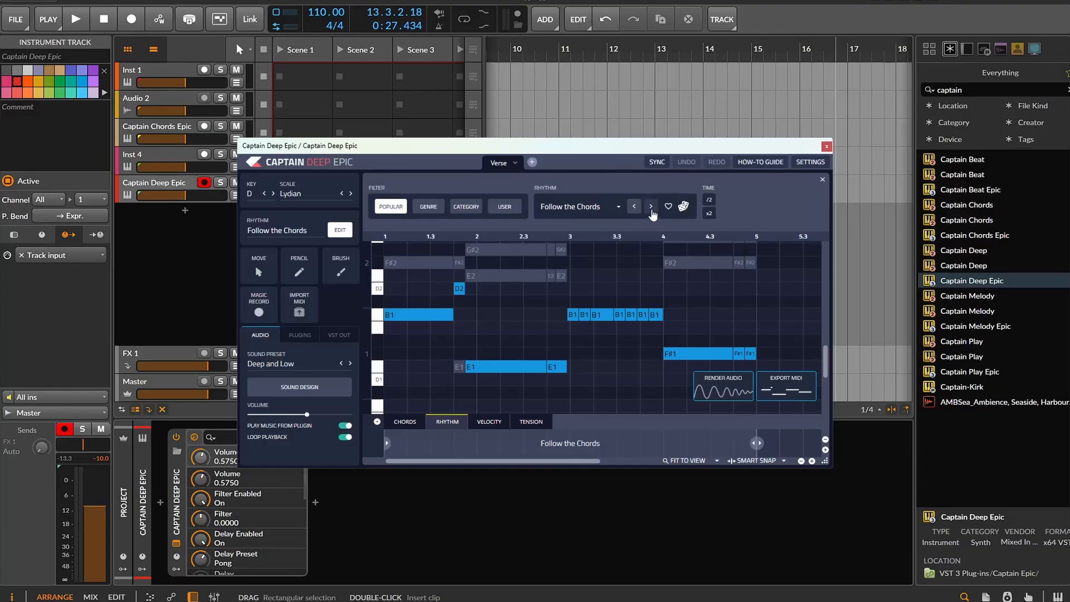
click(651, 207)
click(650, 208)
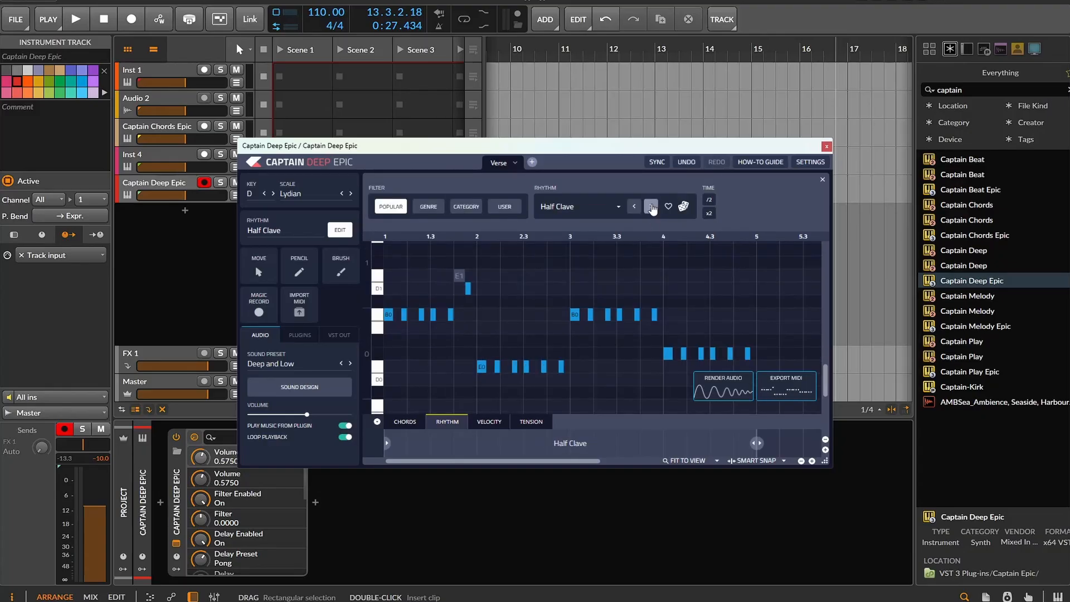
click(75, 19)
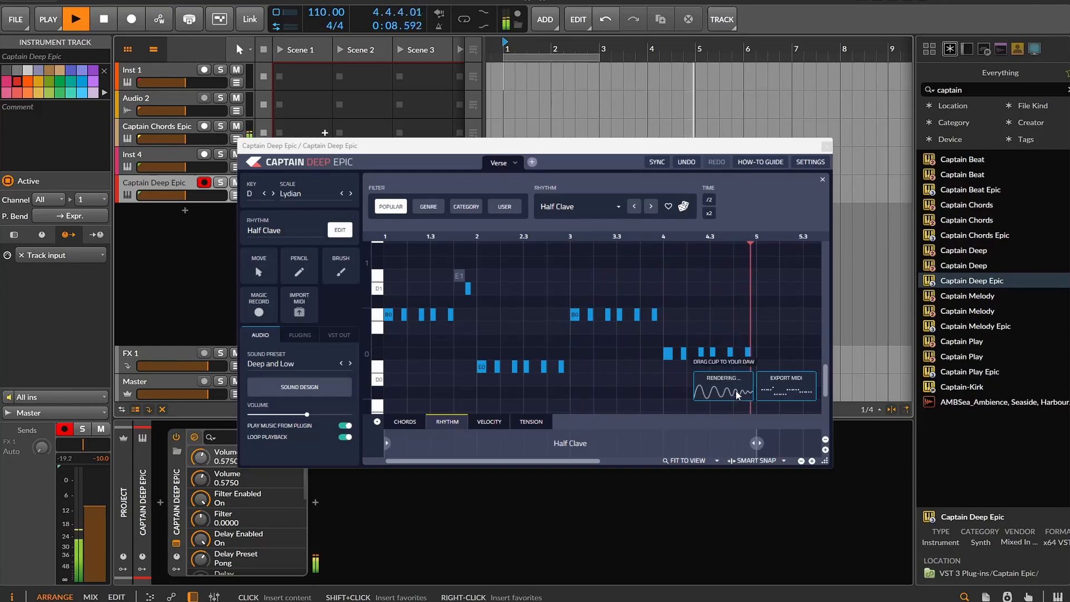
click(102, 20)
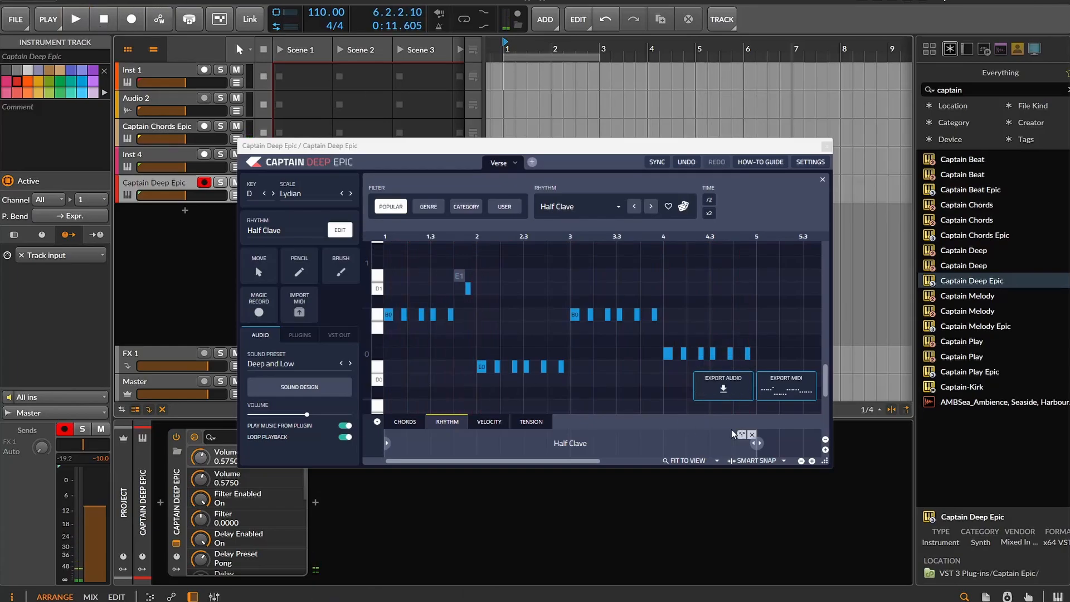
Step: Split the Half Clave bass rhythm at bars 3 and 4 and set the middle section to Half Whole
mouse_move(741, 441)
mouse_down()
mouse_move(755, 443)
mouse_move(583, 454)
mouse_move(694, 457)
mouse_move(630, 445)
mouse_move(759, 445)
mouse_up()
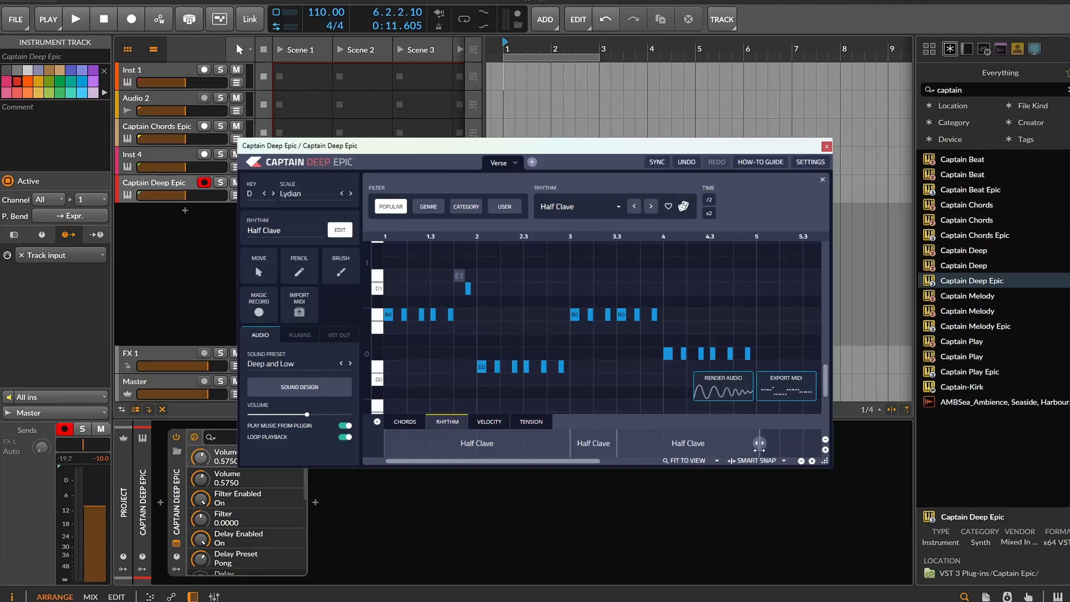
drag(617, 443, 662, 443)
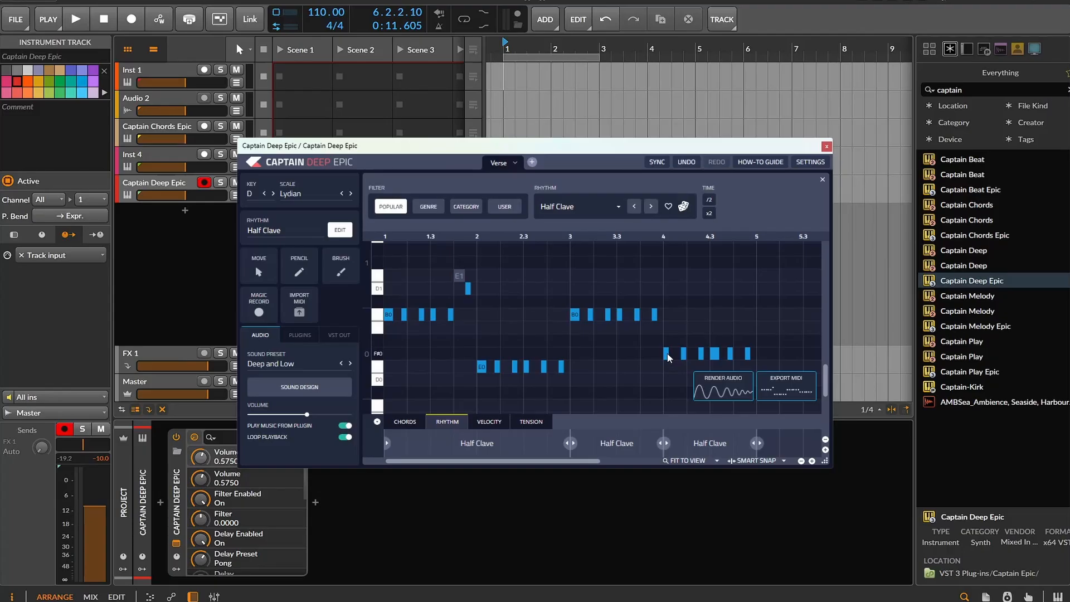
click(607, 446)
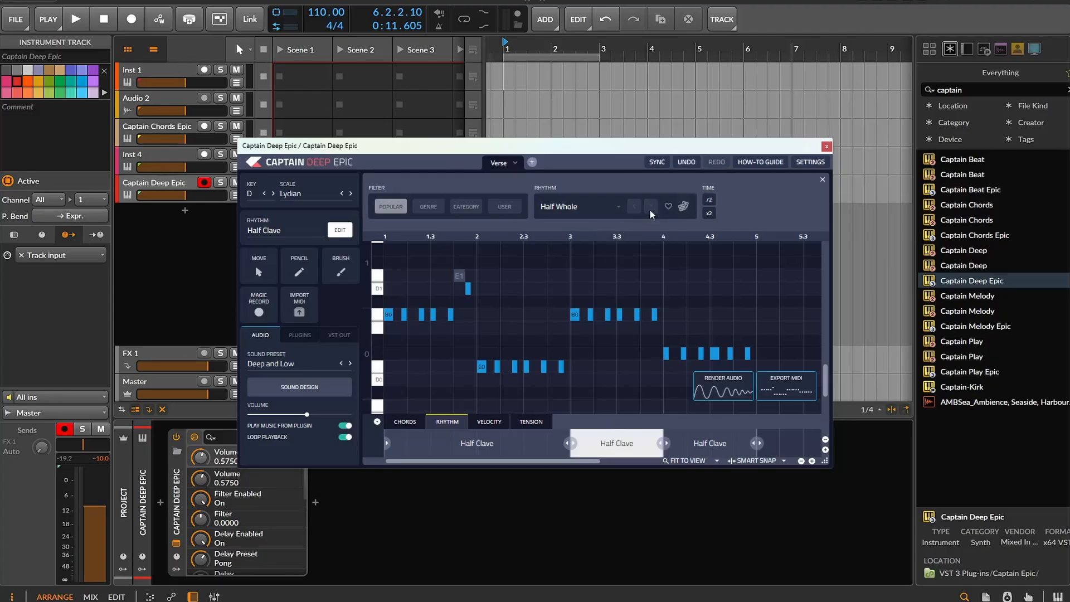
Step: Play the bass line and look through its chords, rhythm, velocity and tension lanes
click(73, 19)
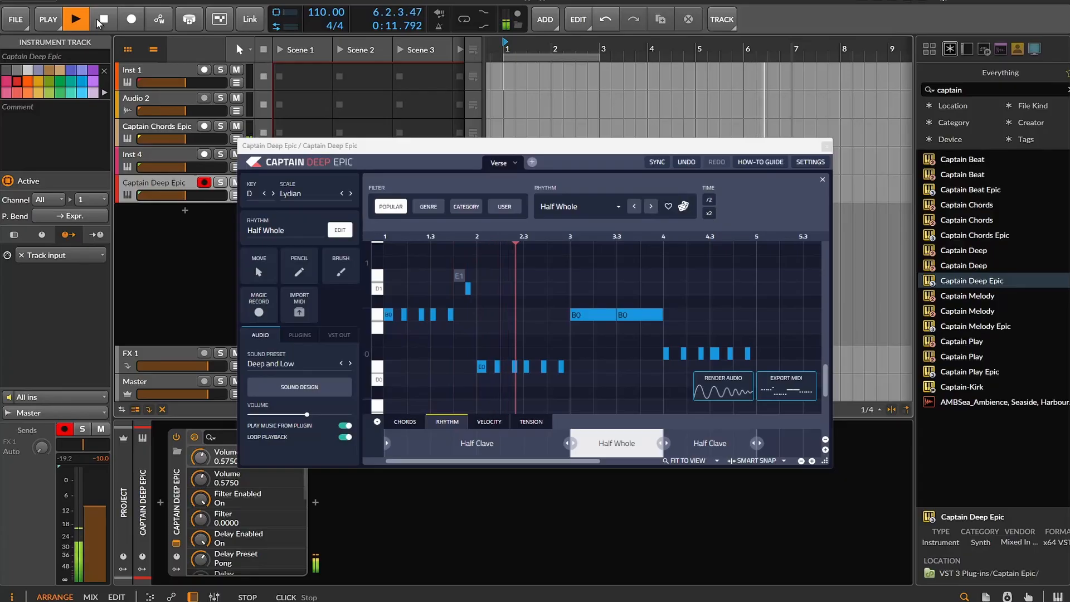
click(403, 422)
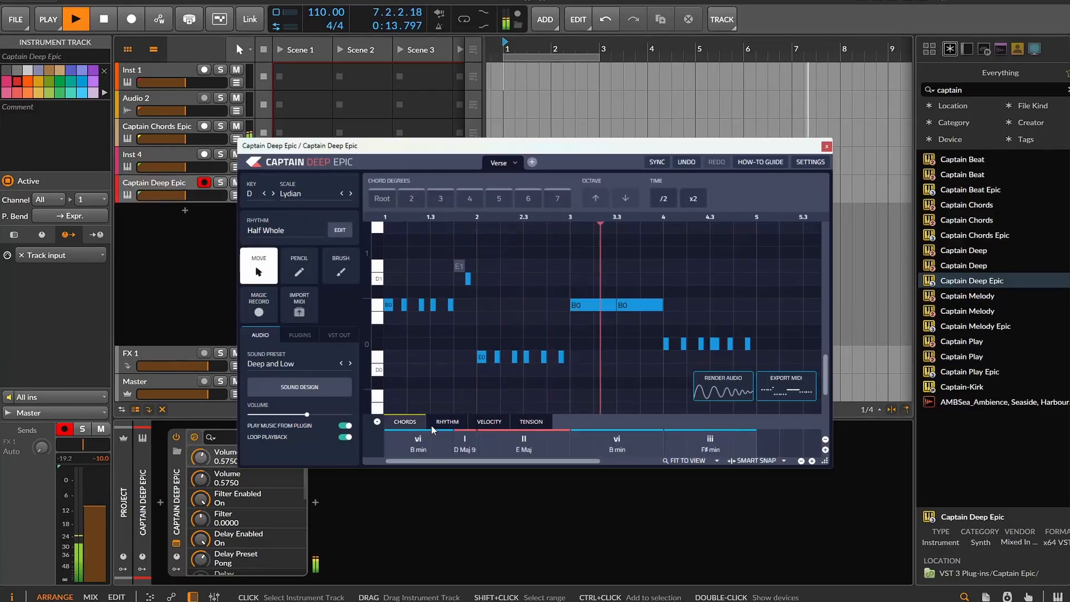
click(447, 423)
click(478, 423)
click(513, 424)
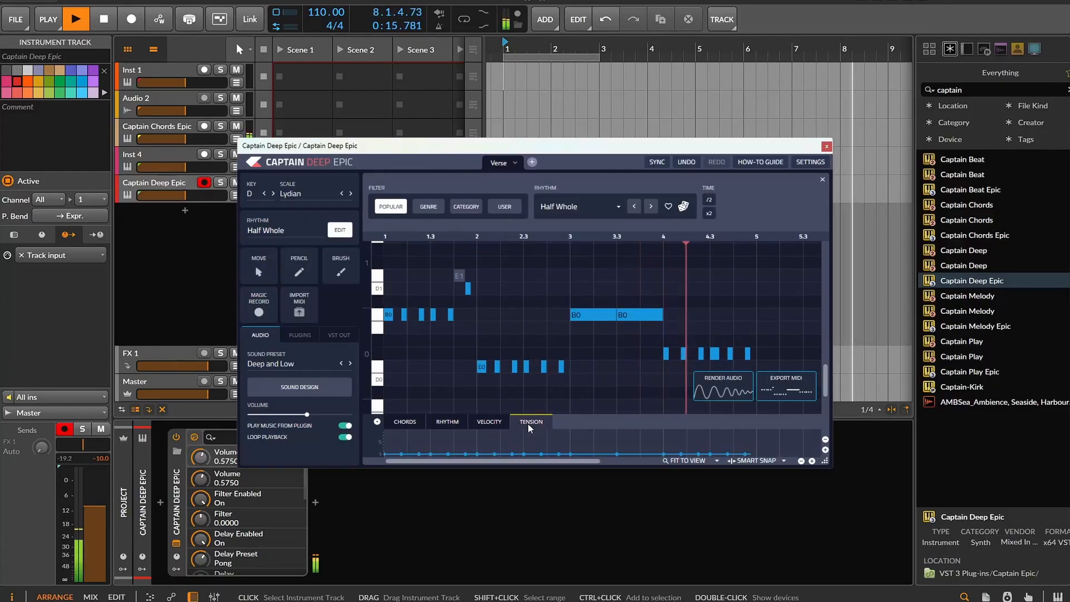
Step: Reshape the bass line's tension curve on selected notes in all four bars during playback, finishing with playback stopped
drag(495, 454, 541, 451)
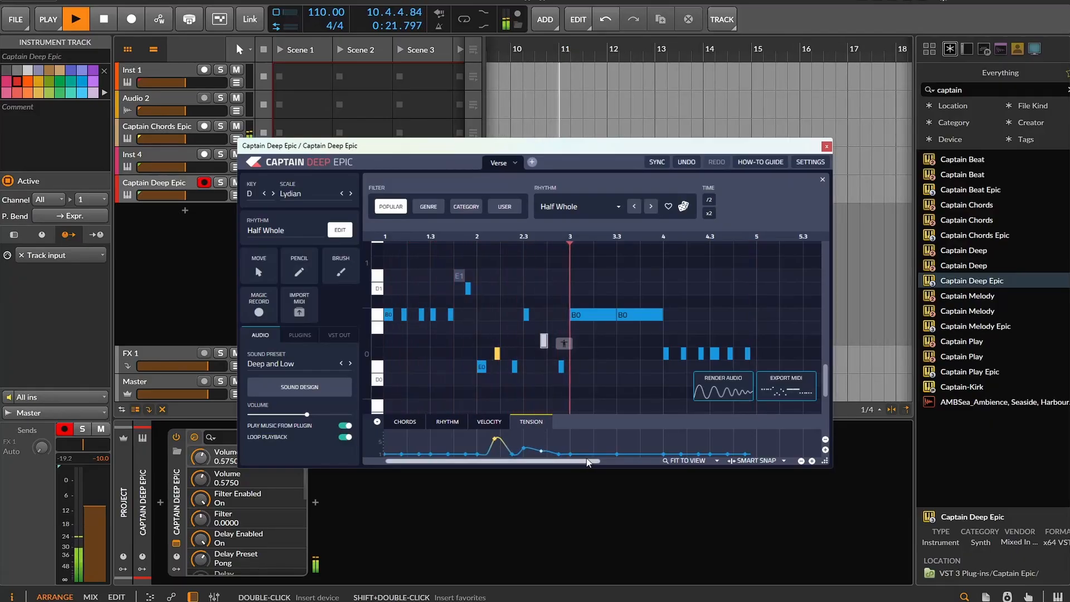
drag(617, 455, 617, 446)
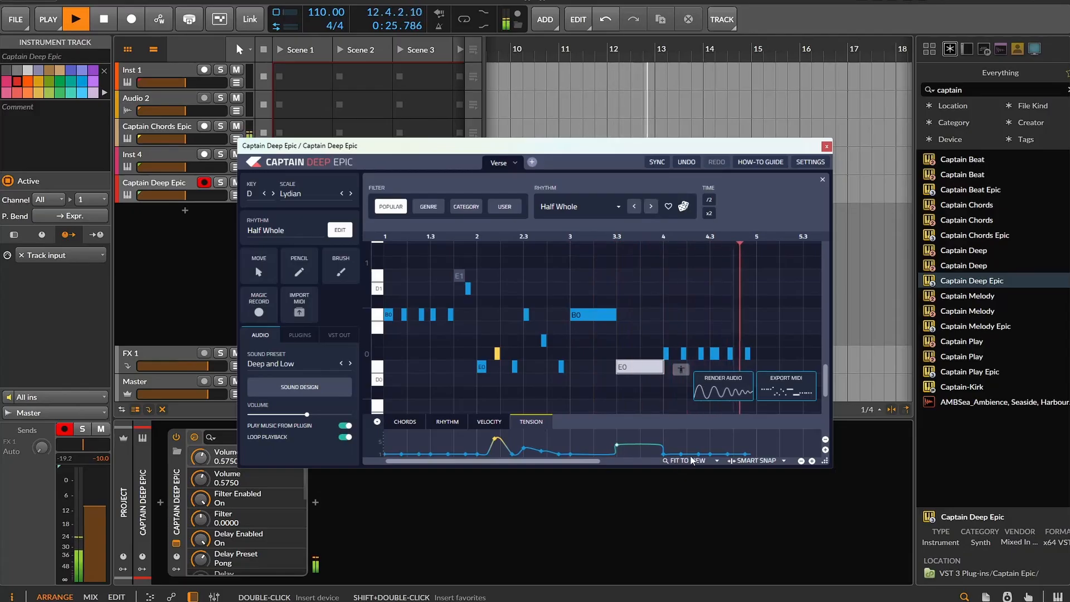
drag(698, 455, 727, 450)
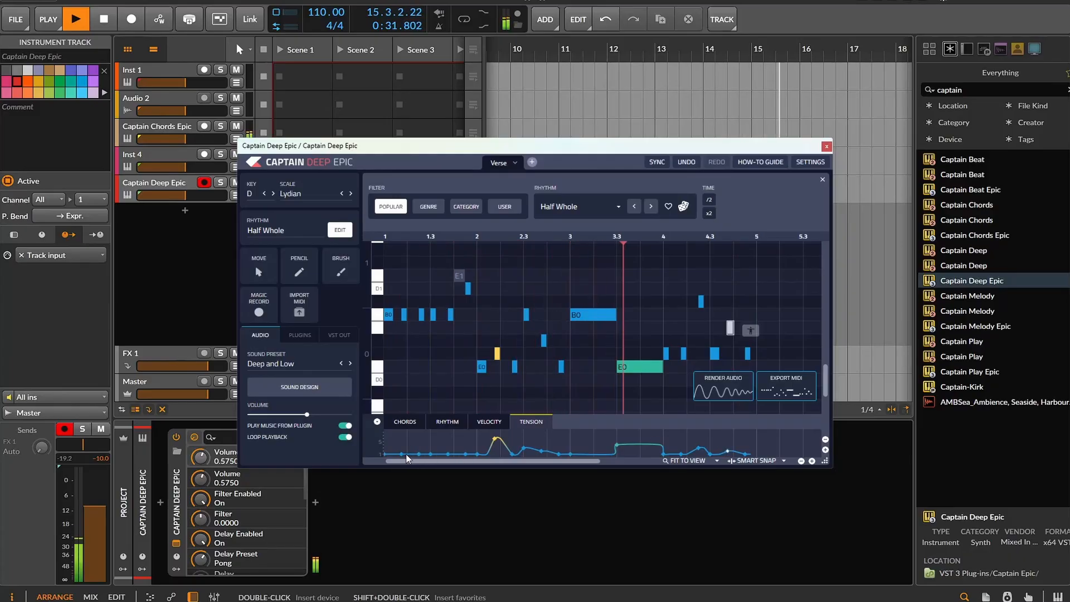
drag(403, 455, 407, 441)
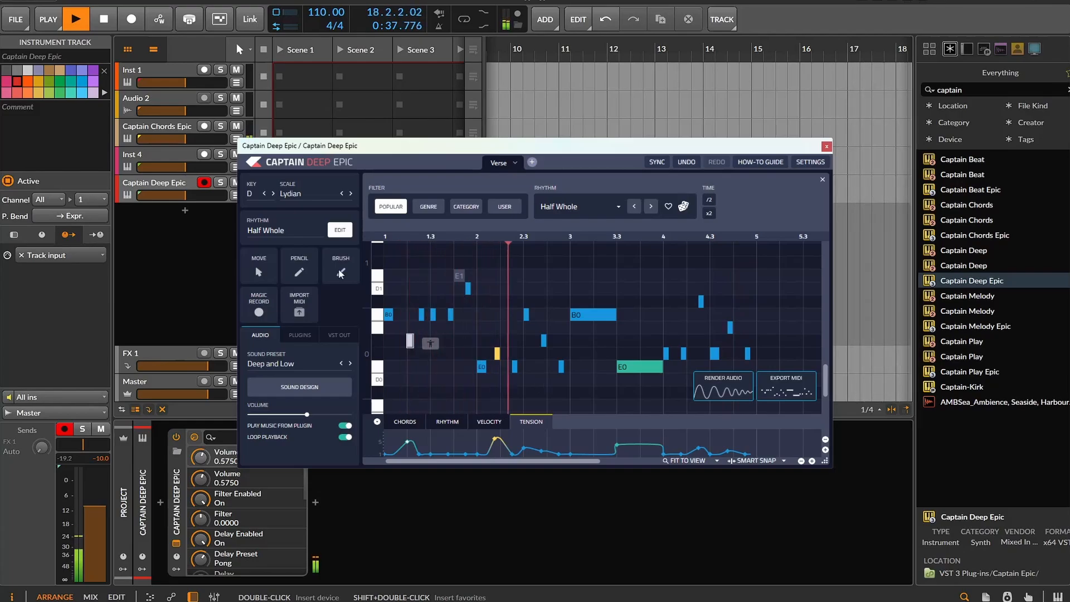
click(105, 22)
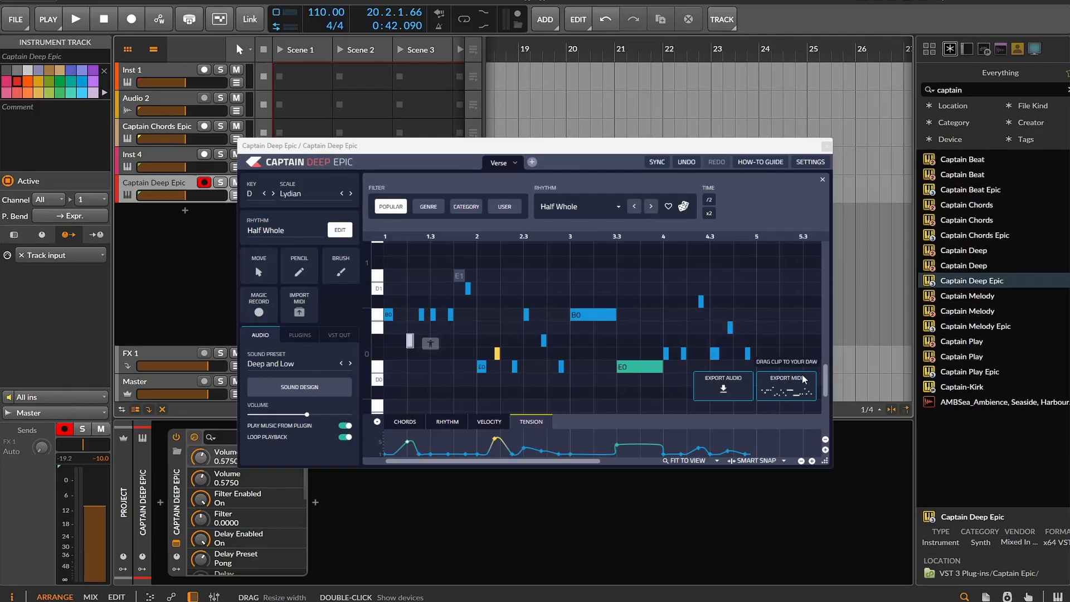
Step: Close the Captain Deep Epic window, add Captain Melody Epic as a new instrument track and start it in D Lydian
mouse_move(733, 151)
mouse_down()
mouse_move(760, 221)
mouse_move(714, 154)
mouse_up()
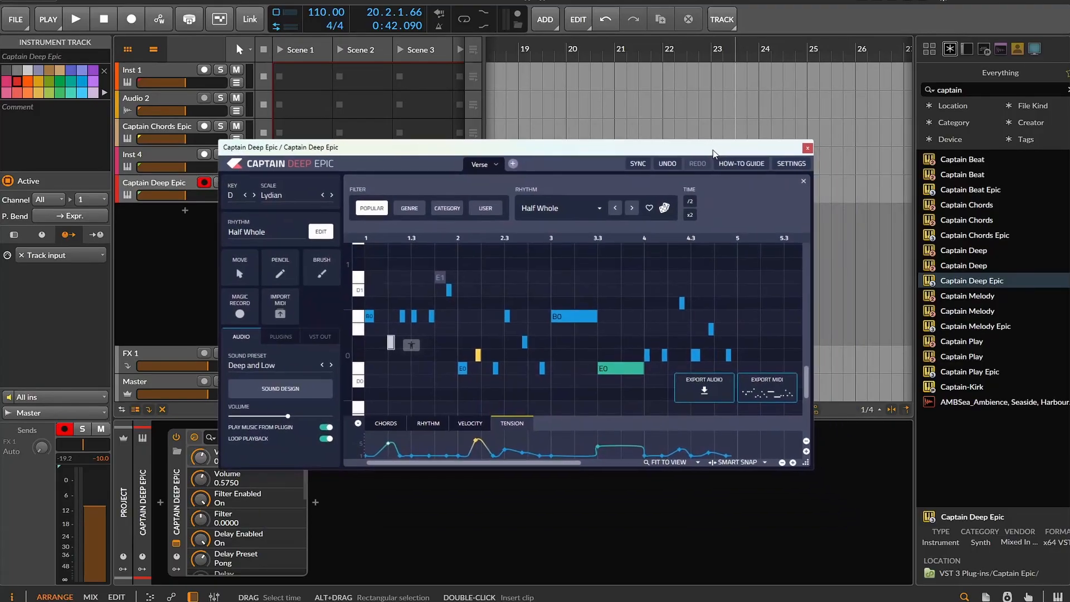
click(808, 148)
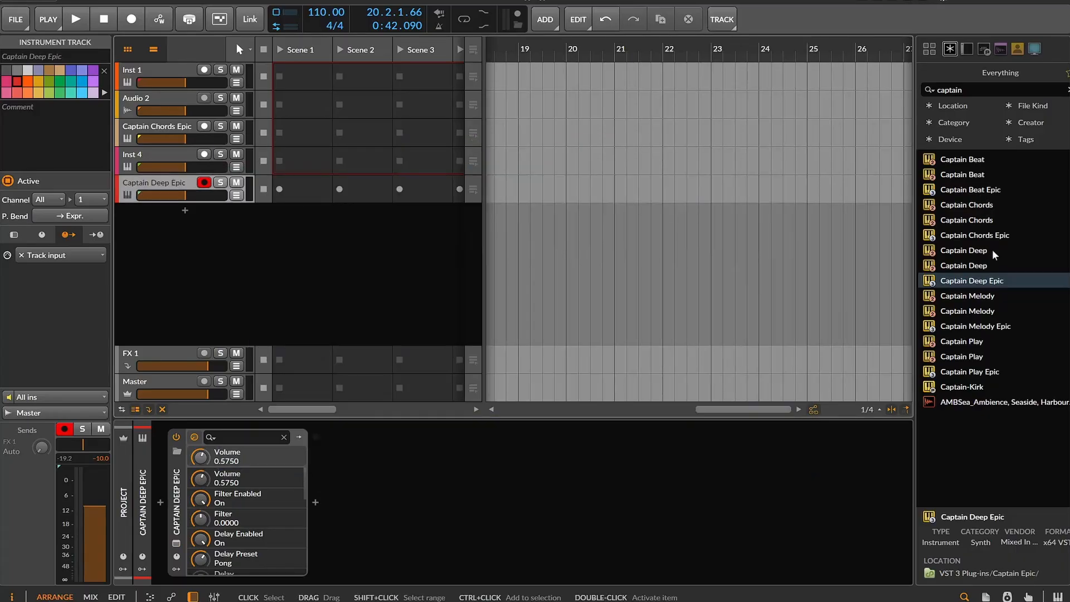
drag(975, 326, 238, 252)
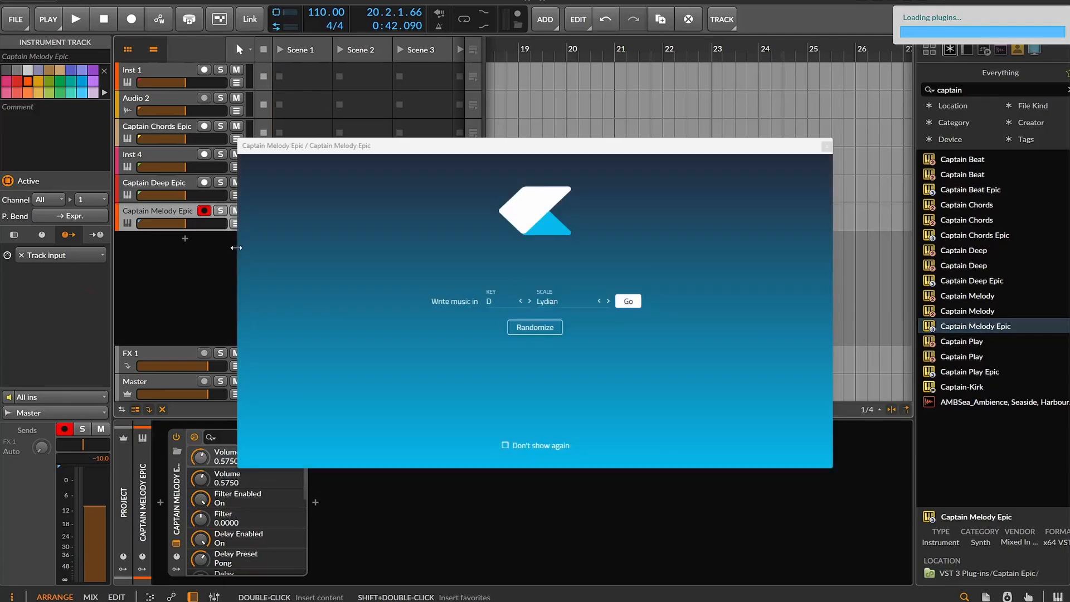
click(627, 298)
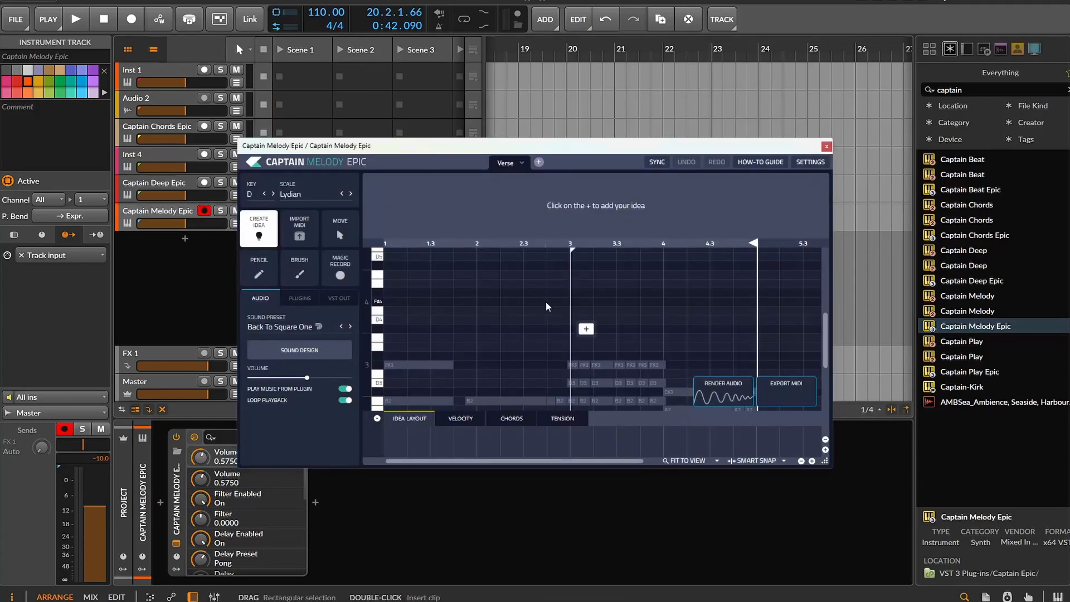
Step: Create a Double-Taps melody idea across bars 1 to 4 and play it with the chords and bass
scroll(577, 315, down, 3)
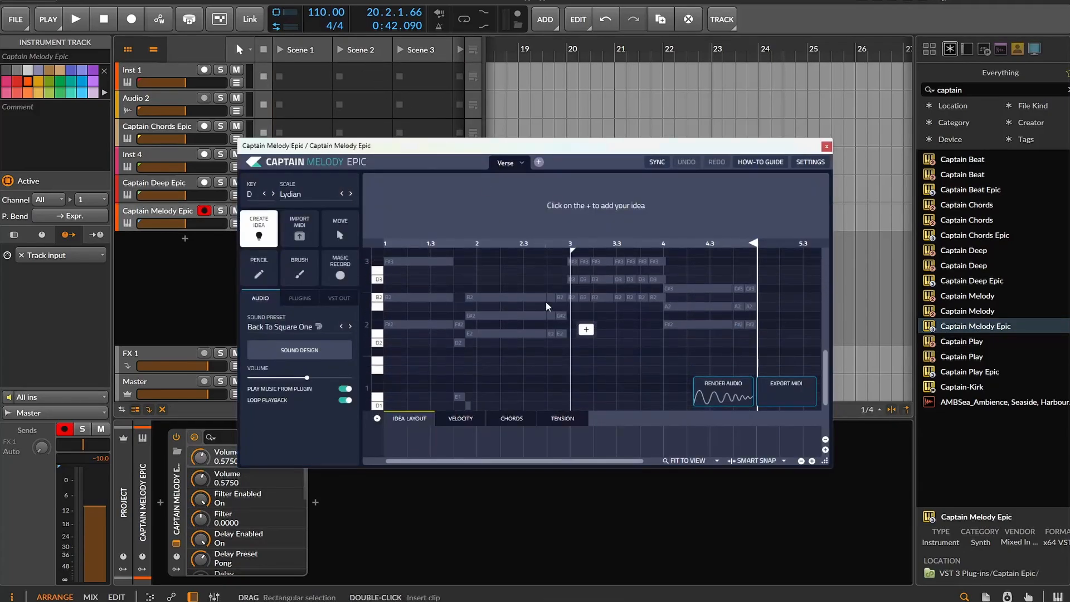
click(398, 331)
scroll(470, 352, up, 3)
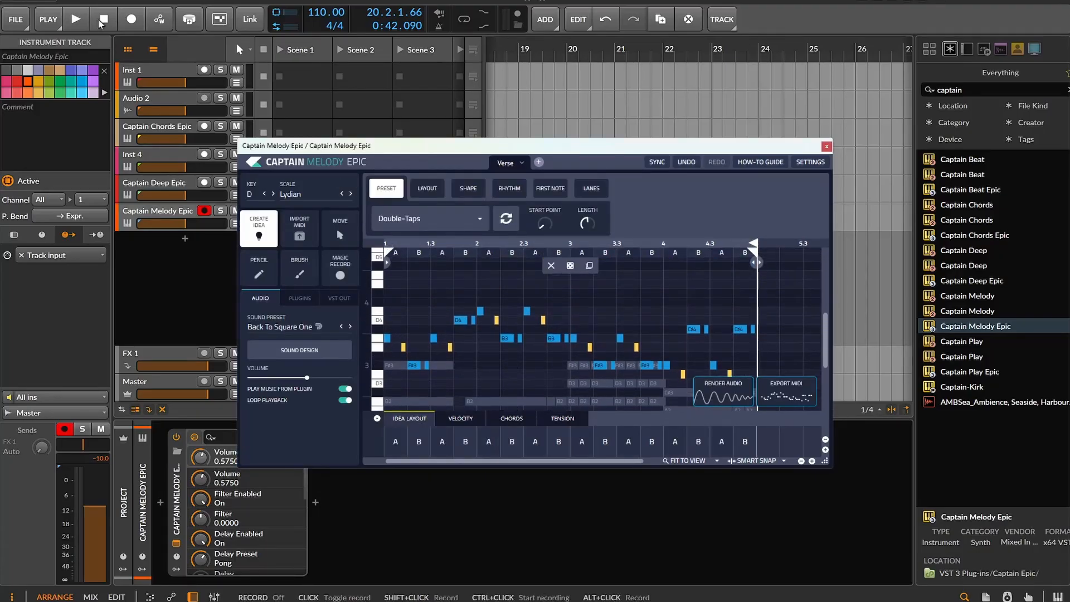
click(76, 19)
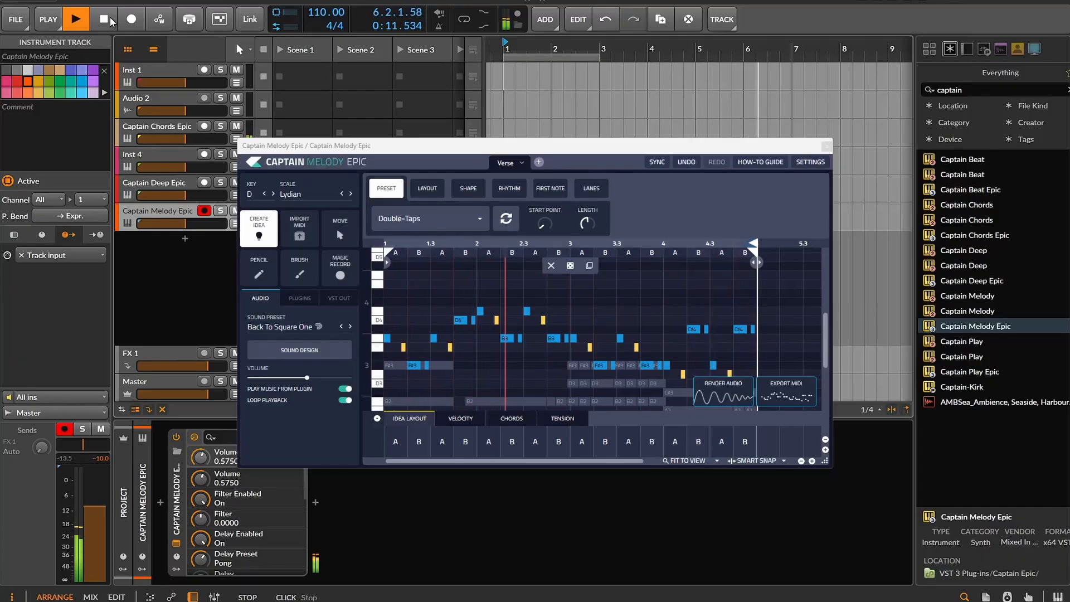
Step: Try the Bacteria Bass sound preset for the melody, stop playback and apply the Deep Unison preset instead
click(350, 326)
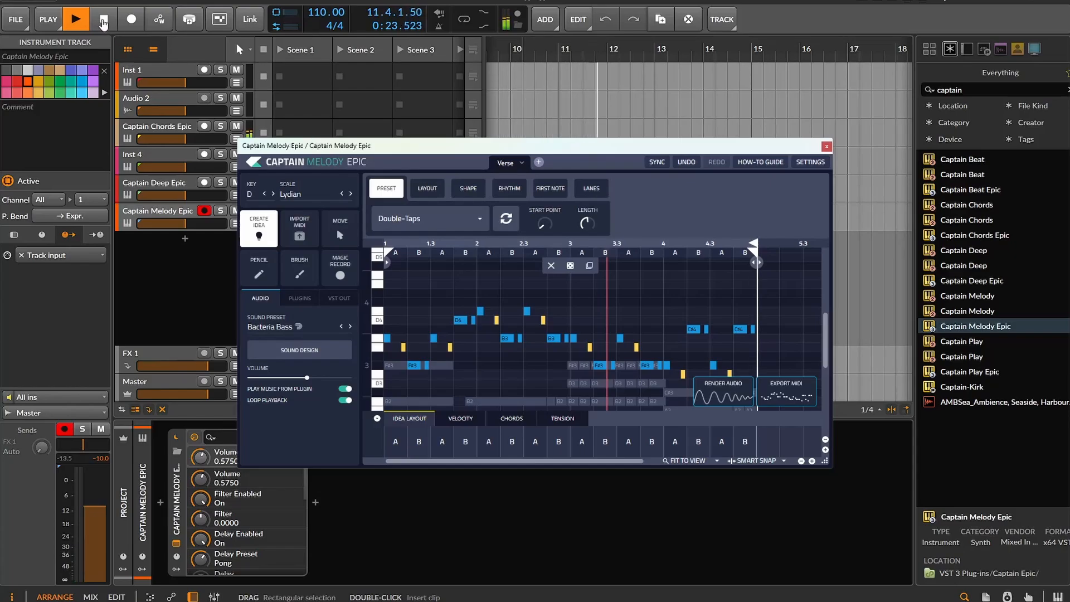
click(103, 22)
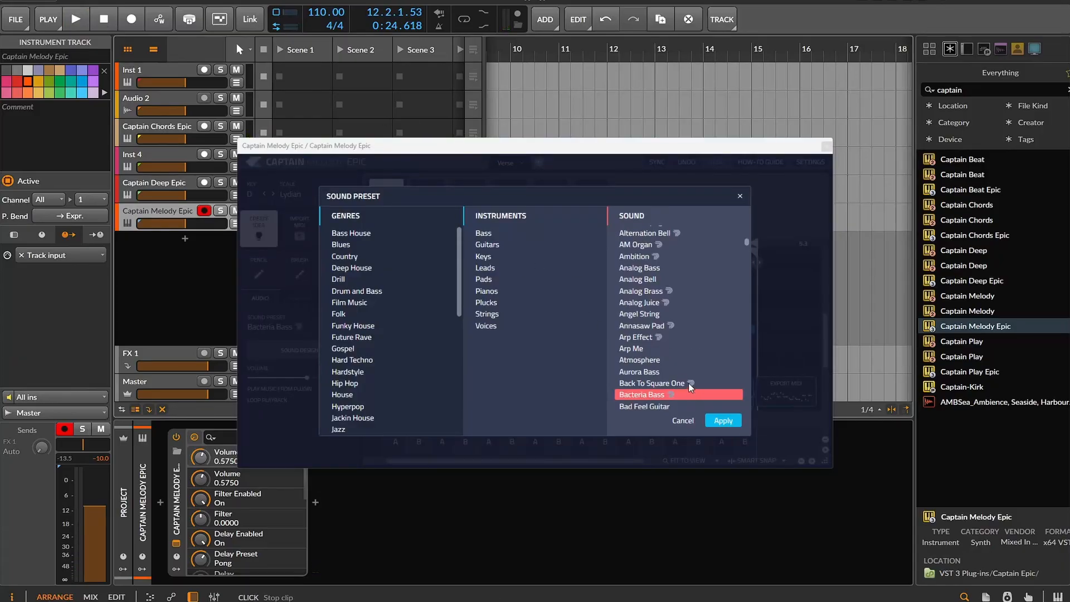
scroll(667, 354, down, 5)
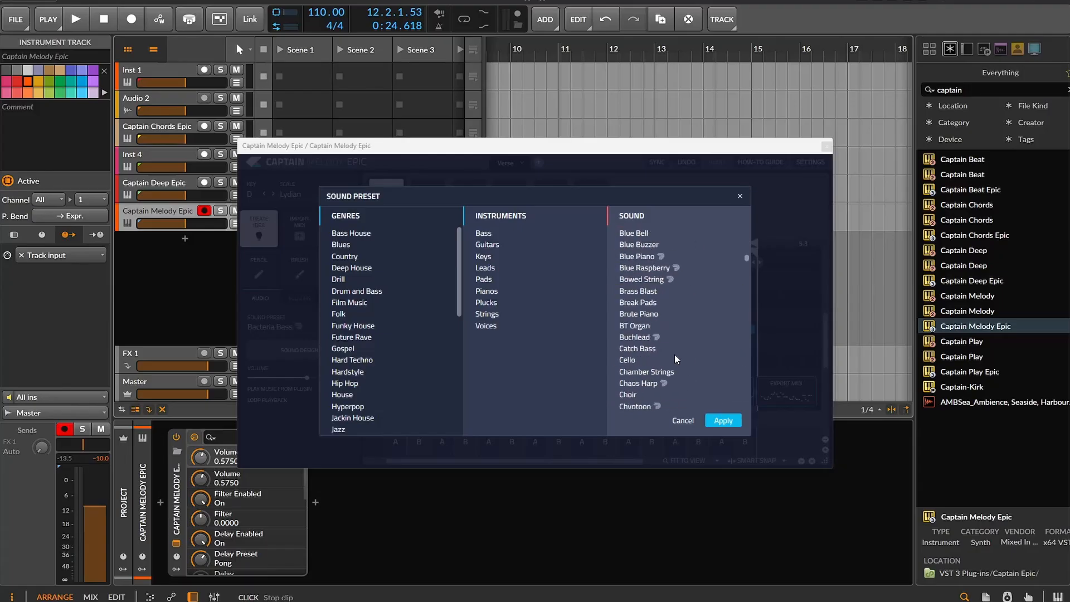
scroll(656, 365, down, 5)
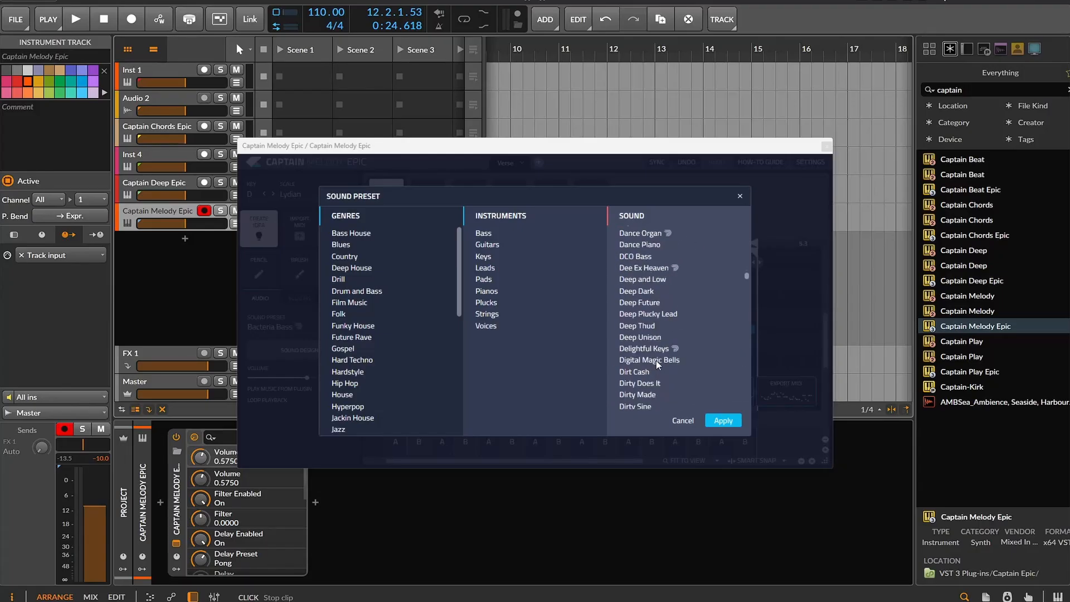
click(657, 337)
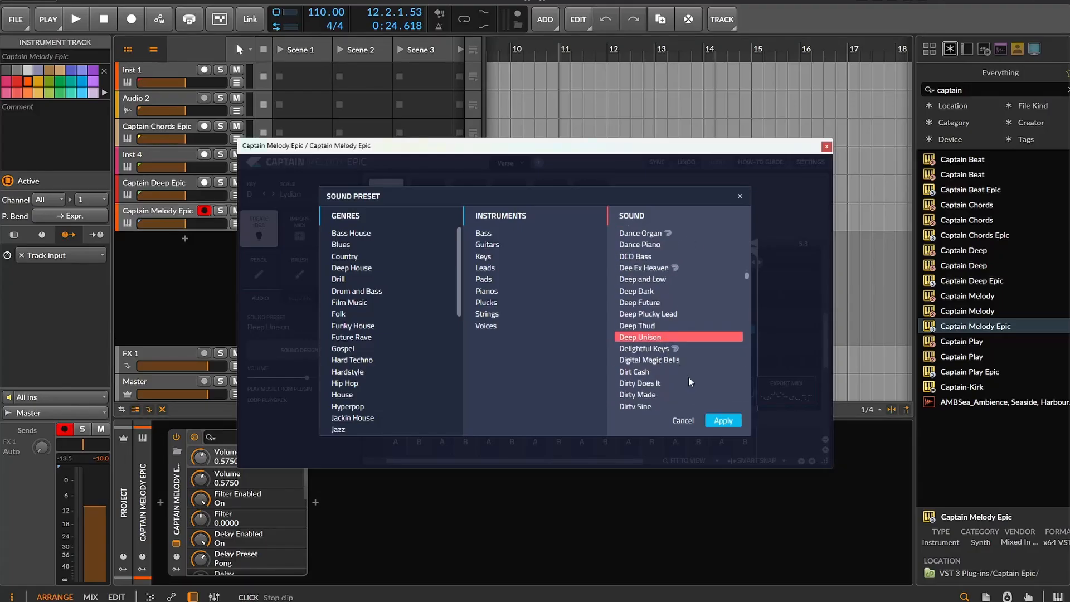
click(724, 422)
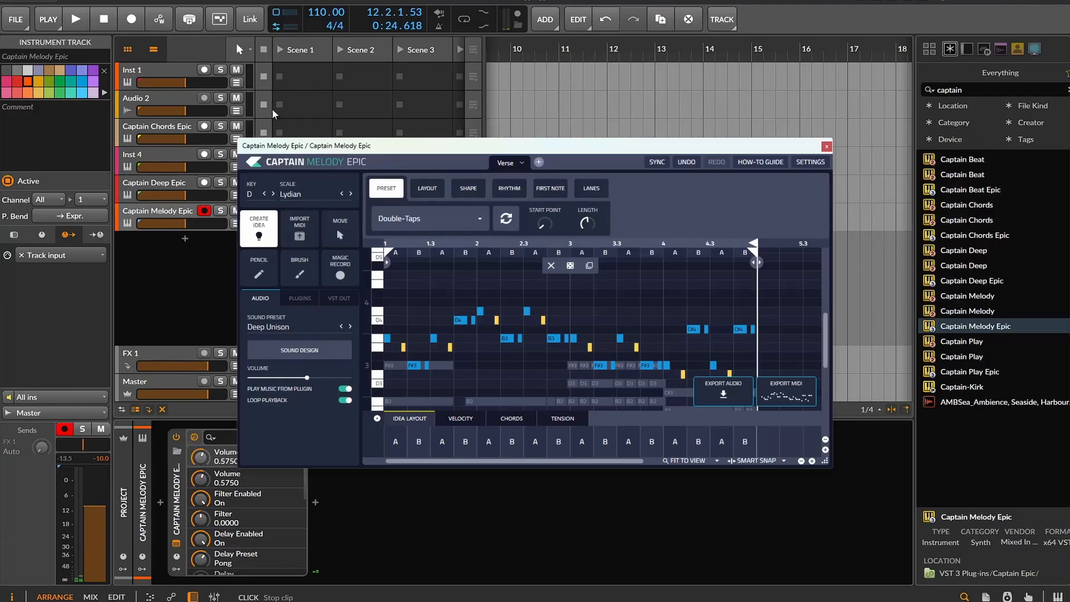
Step: Play the arrangement and regenerate the Double-Taps melody until a new variation is in place
click(75, 20)
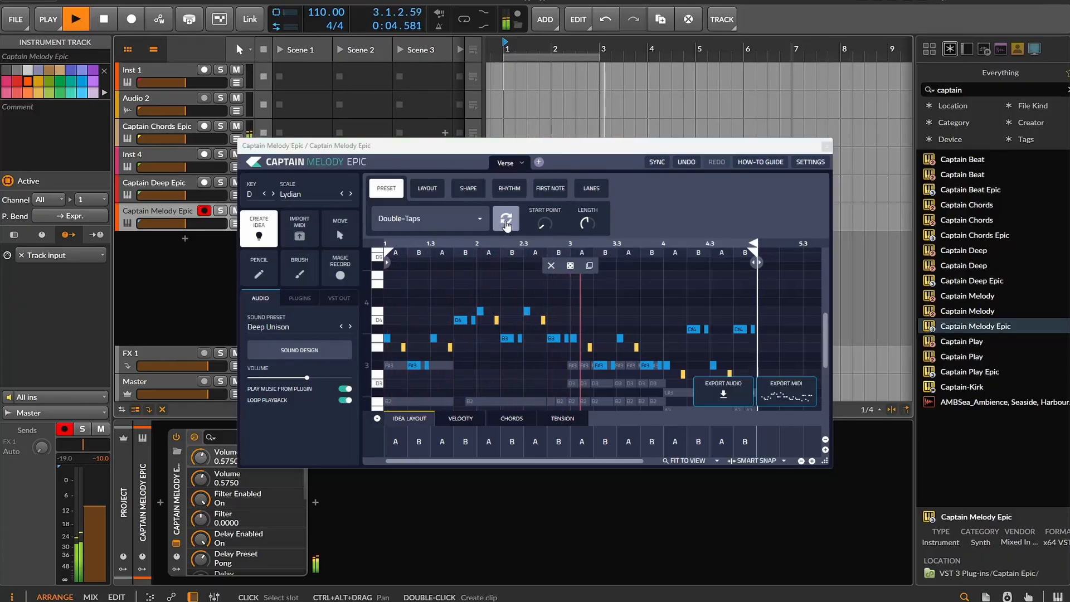
click(506, 222)
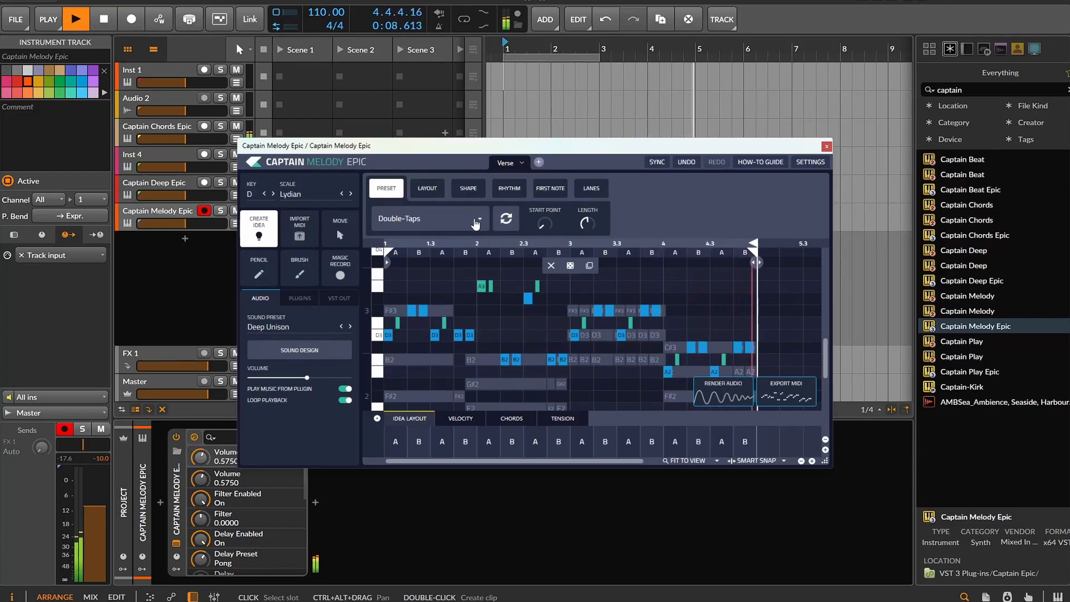
click(506, 222)
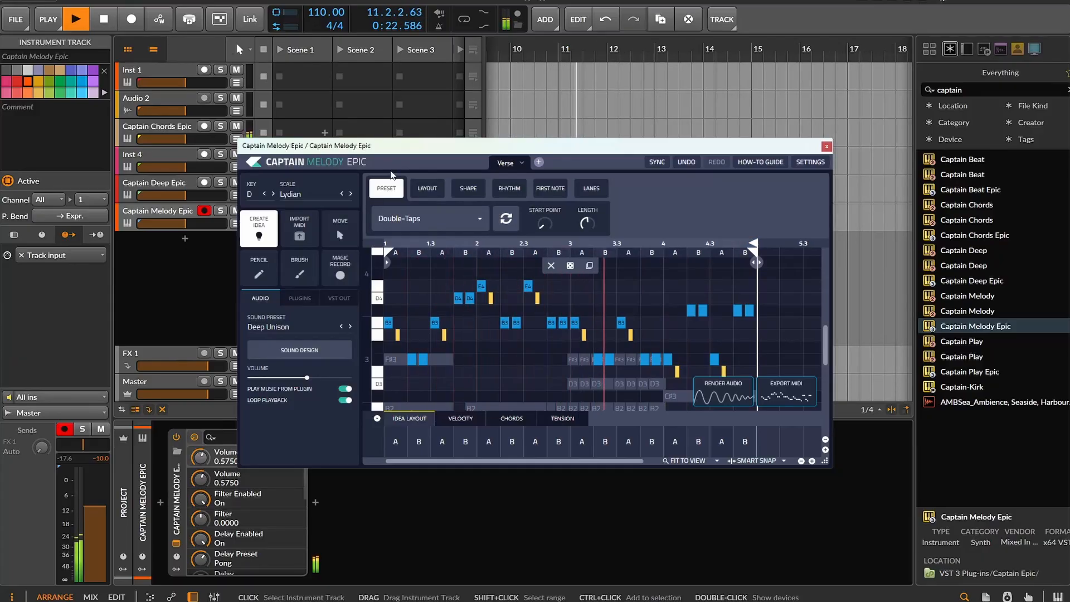
scroll(600, 350, down, 2)
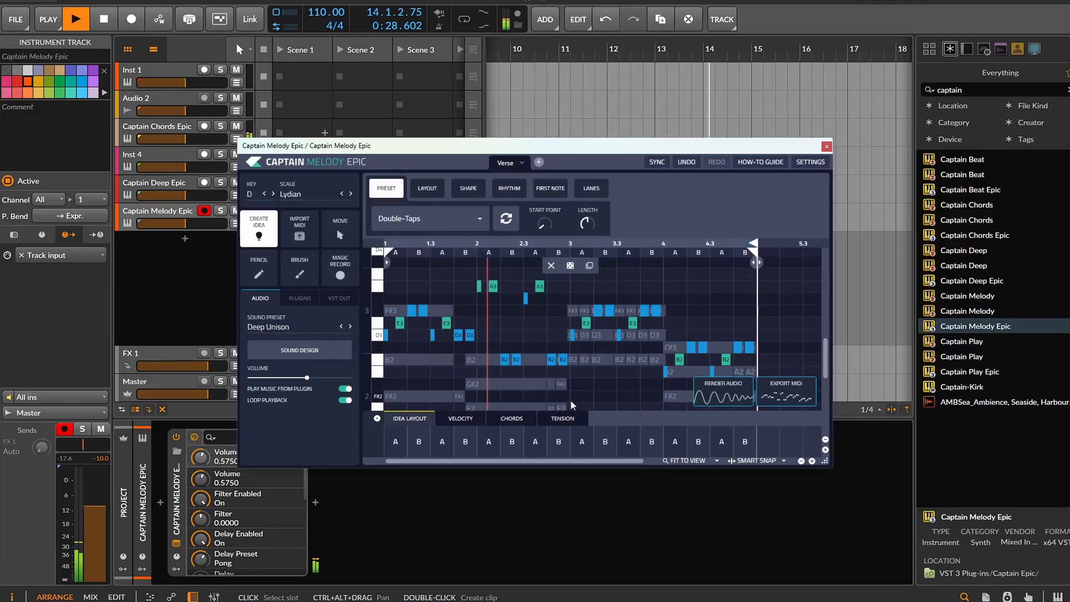
Step: Check the melody's velocity and chords lanes, reshape the tension curve of the bar 2 notes and stop playback
click(464, 420)
click(511, 419)
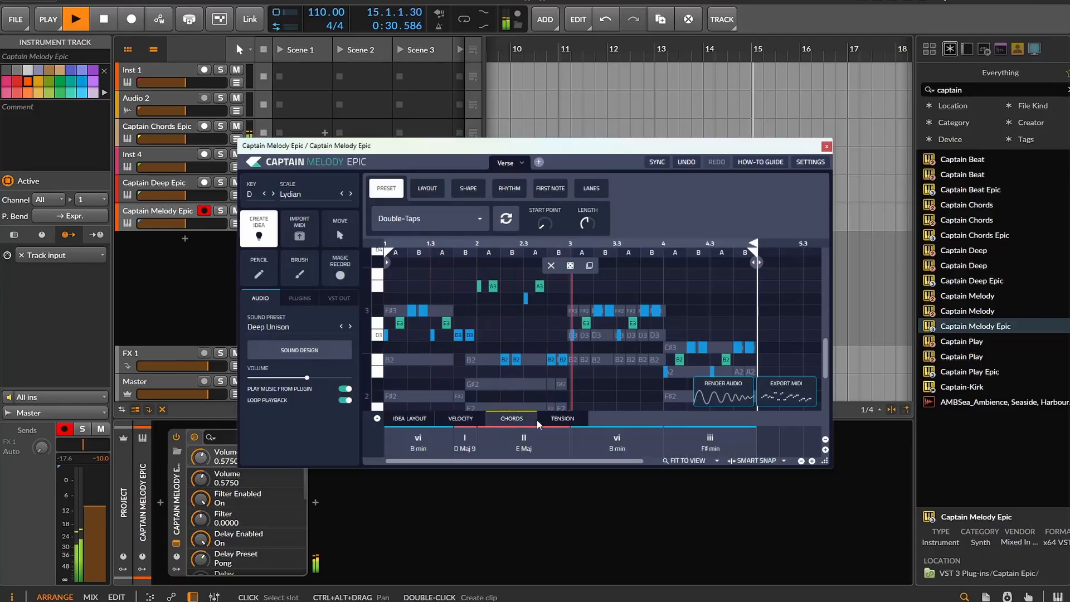
click(561, 419)
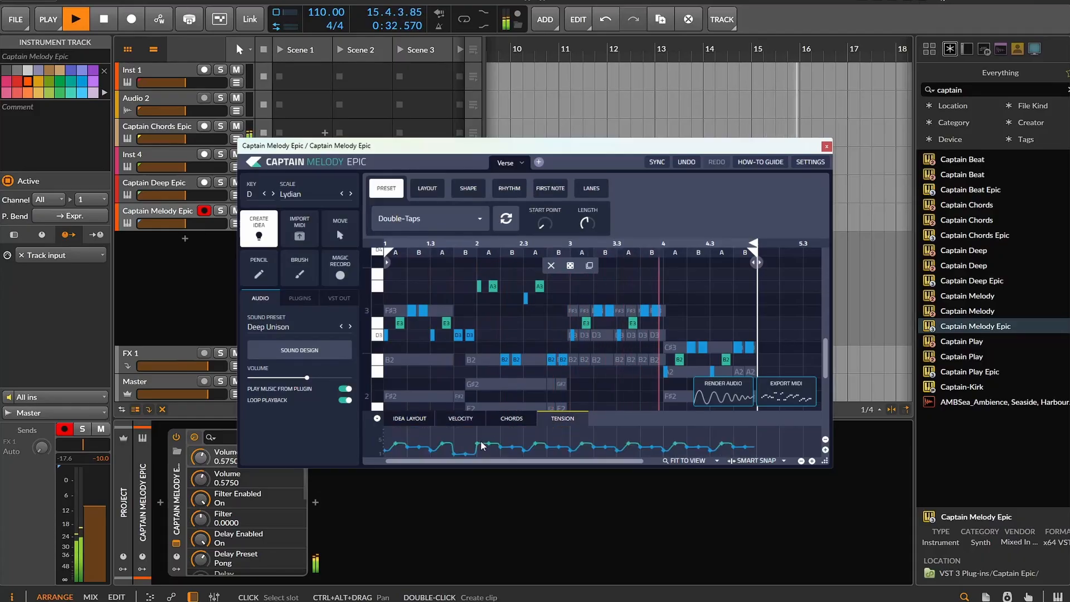
drag(478, 449, 559, 453)
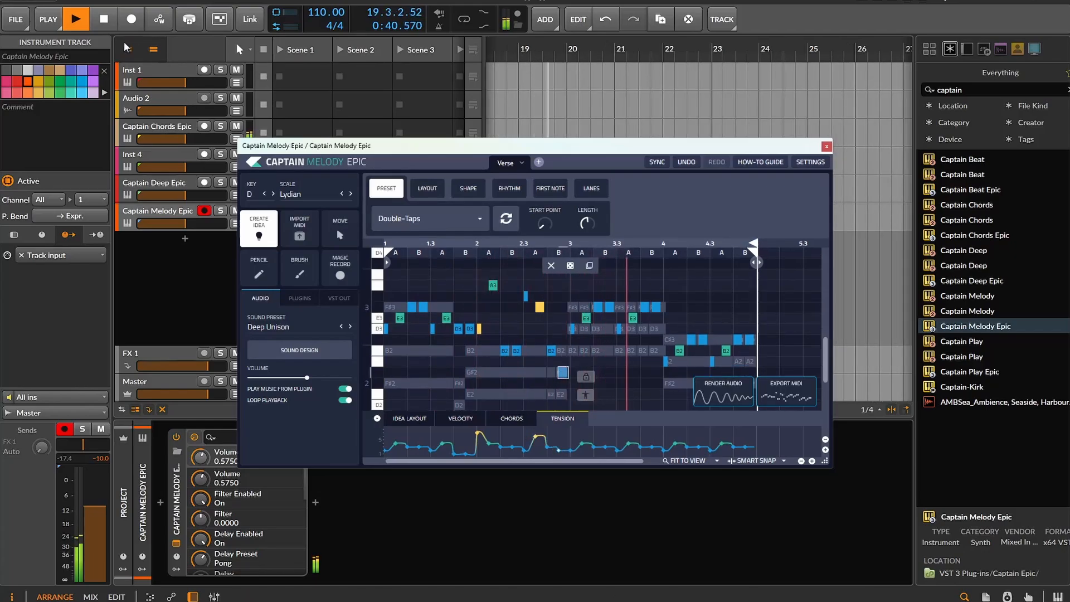
click(103, 21)
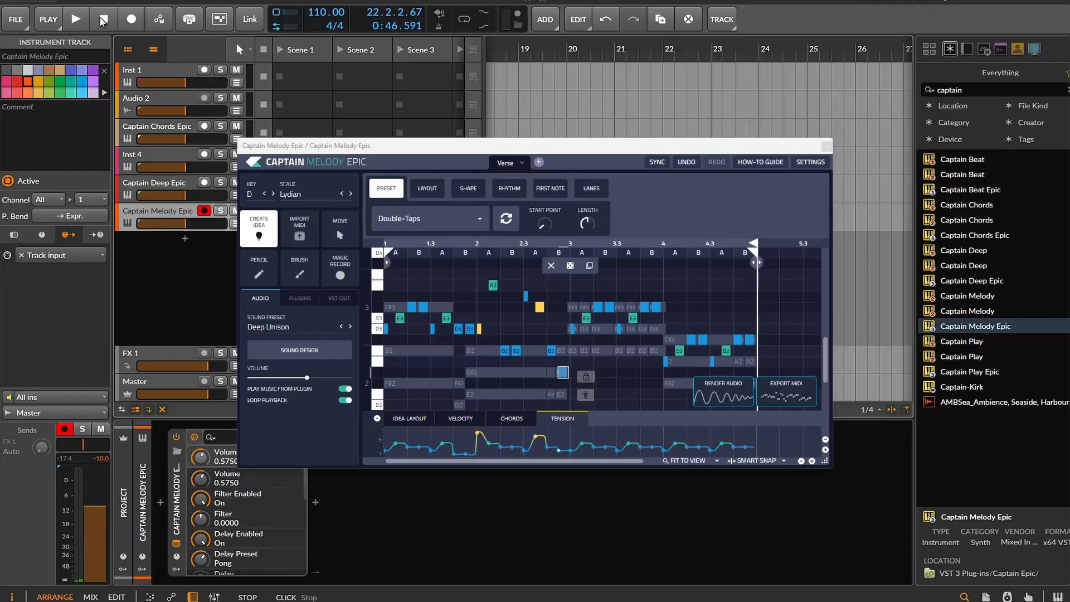
Step: Draw a C#4 note and an E4 note into bar 1 of the melody with the Pencil and listen to the result
scroll(516, 318, up, 2)
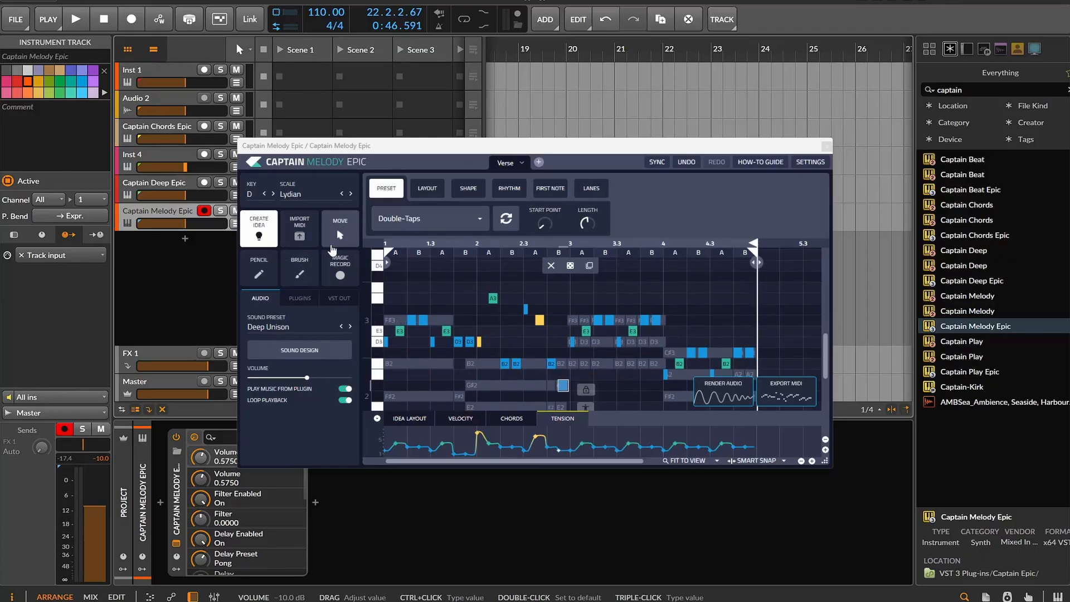
click(259, 276)
click(425, 265)
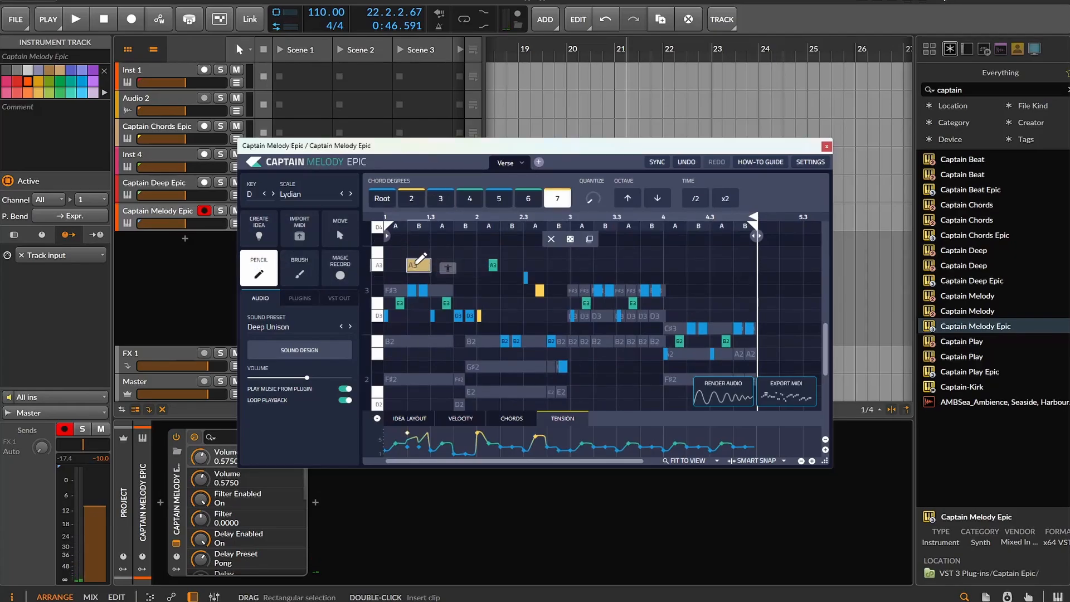
drag(416, 260, 417, 237)
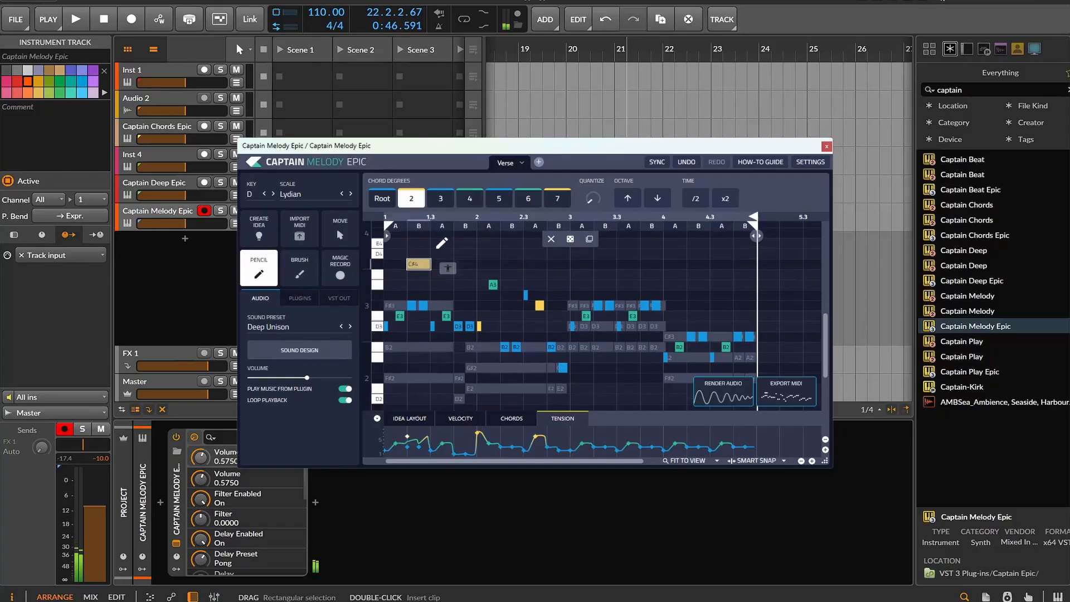
click(451, 246)
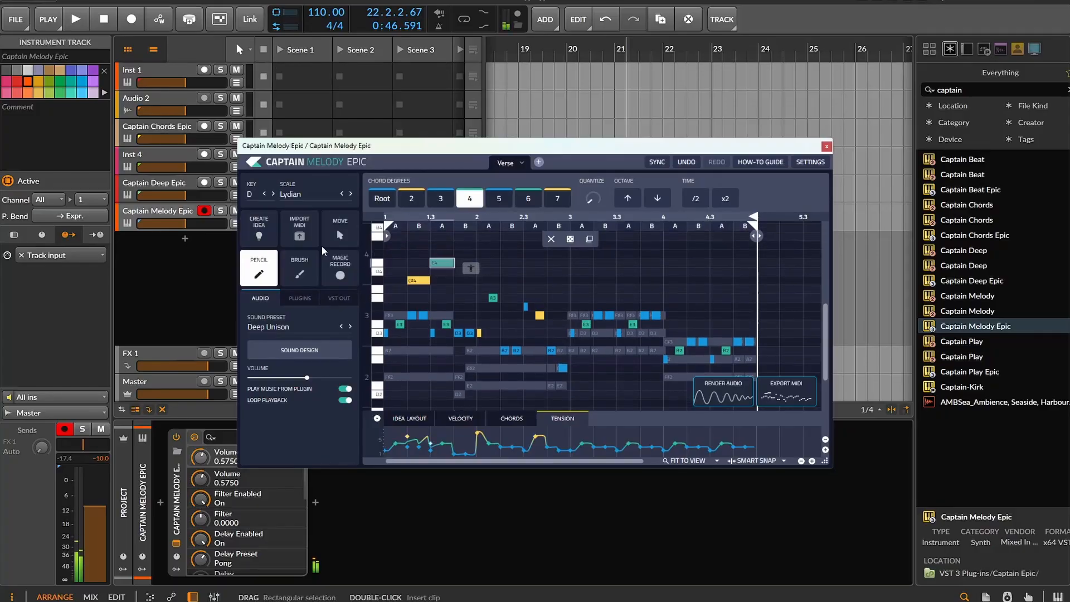
click(76, 19)
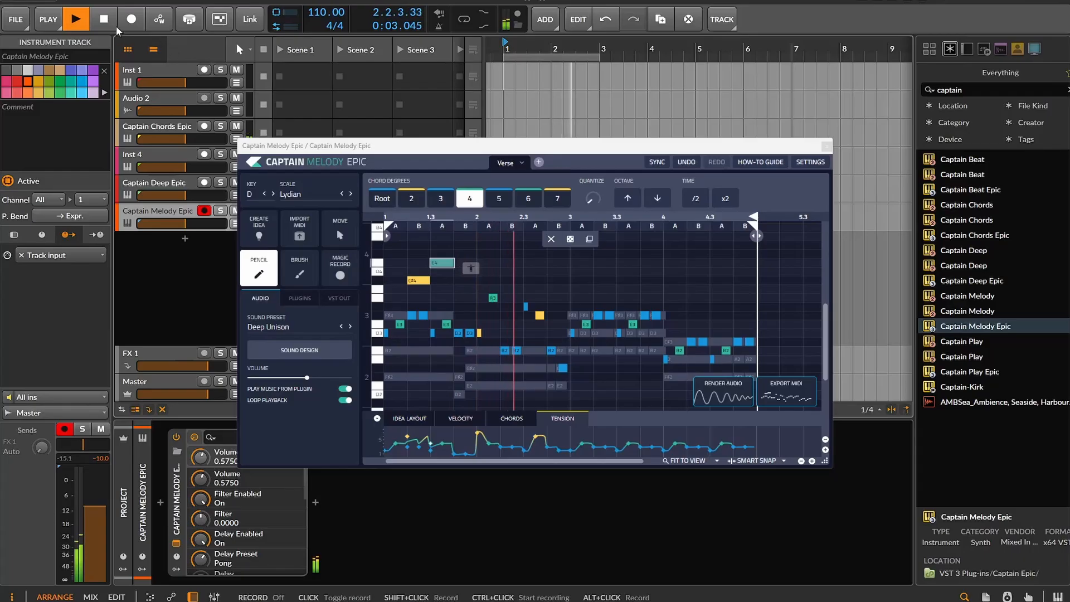
key(space)
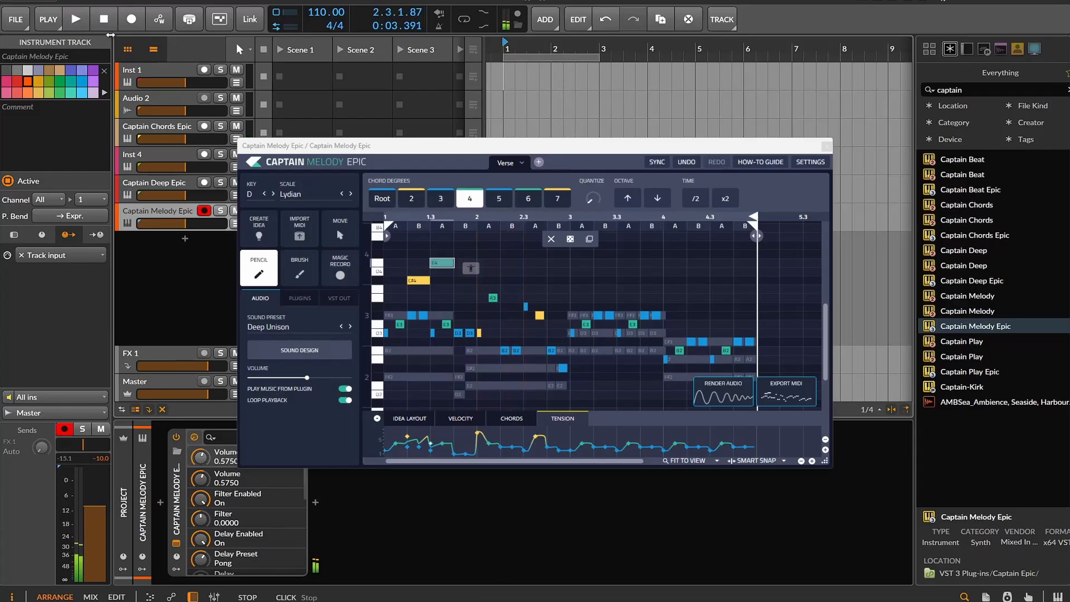
Step: Draw B3, F#3, E4 and B3 notes across bars 1 to 3 of the melody with the Pencil and play the arrangement
click(472, 289)
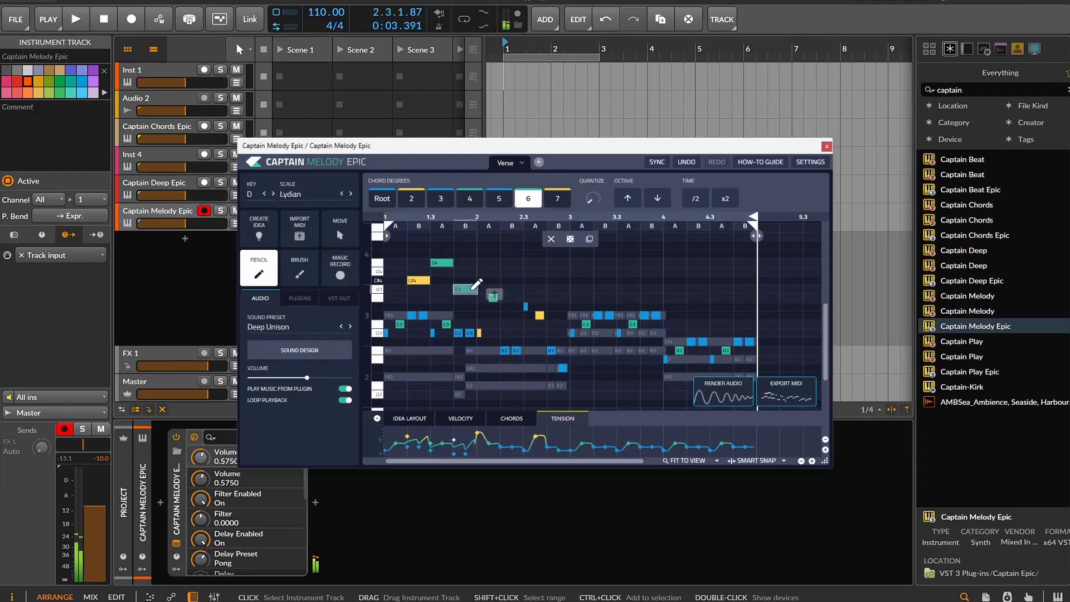
click(494, 316)
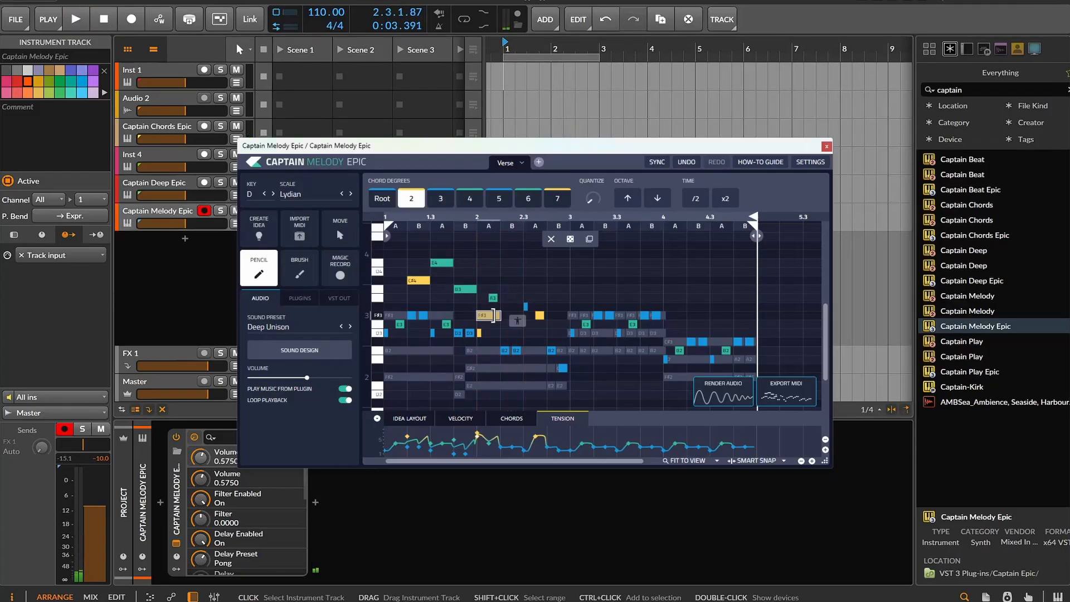
click(536, 262)
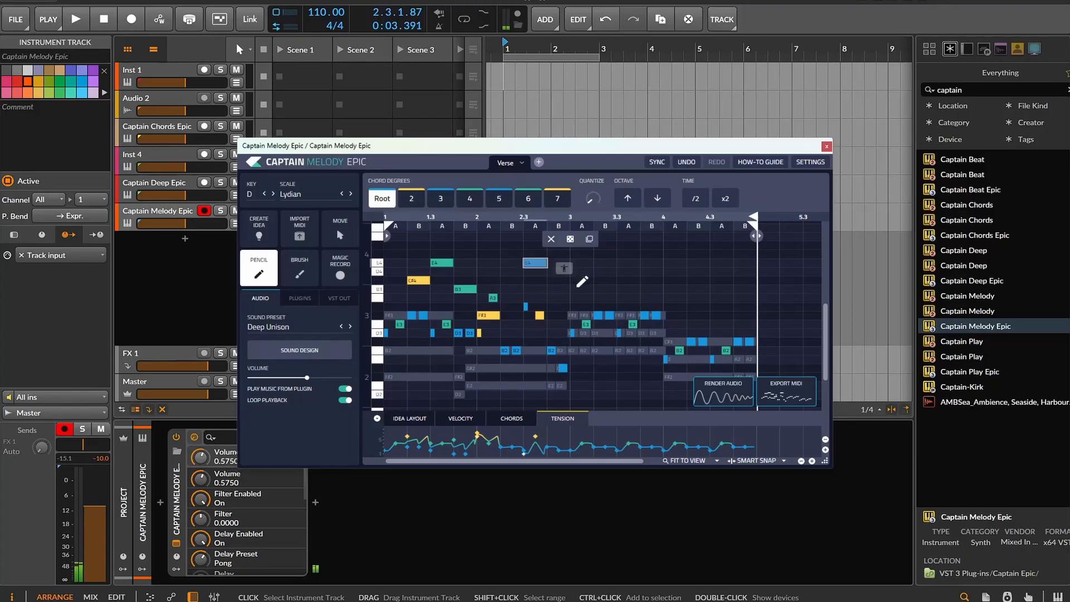
click(579, 289)
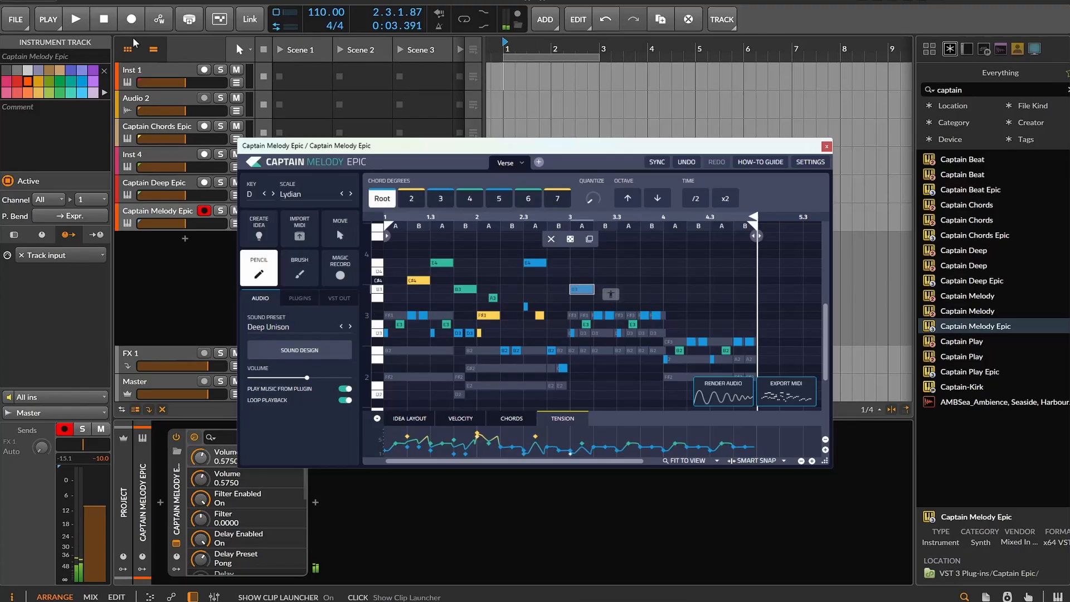
click(76, 19)
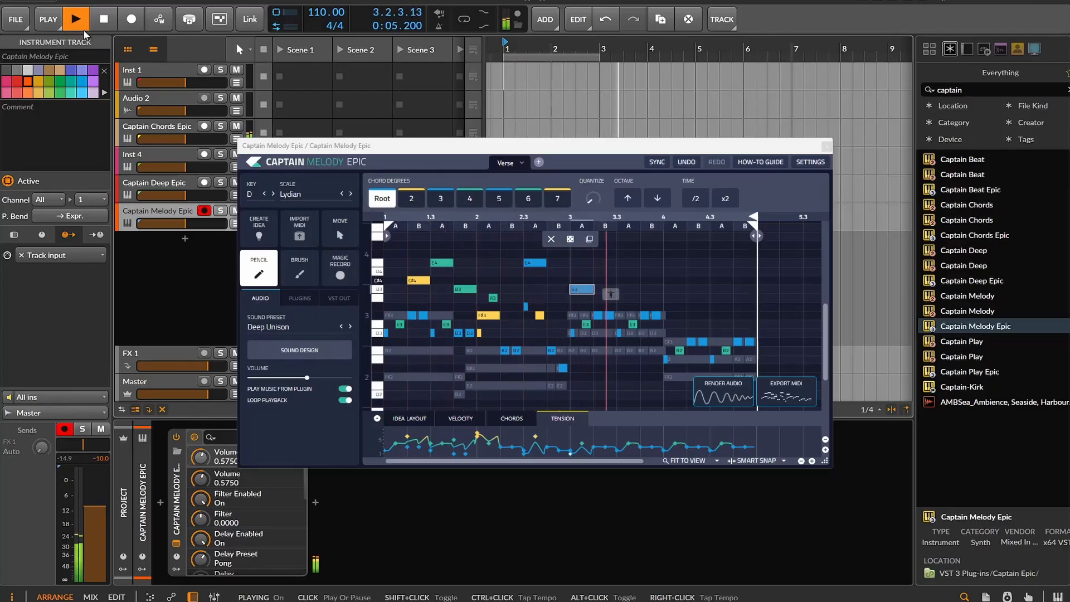
Step: Open the Humanize settings from the bar 3 note, choose the 8ths 57 Jacob swing and close them
click(613, 297)
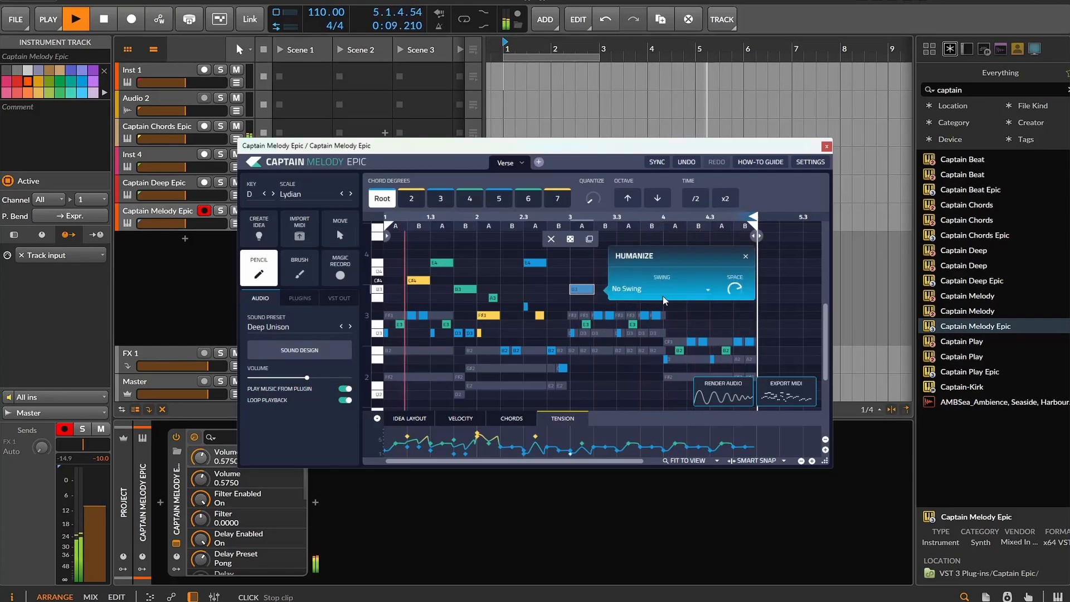
click(712, 290)
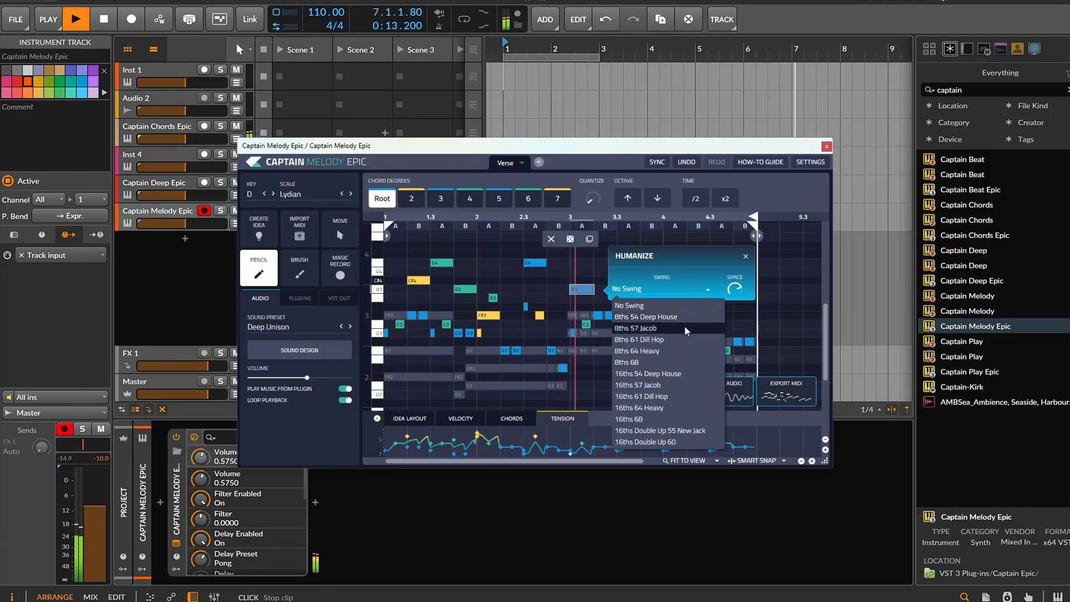
click(686, 328)
click(746, 256)
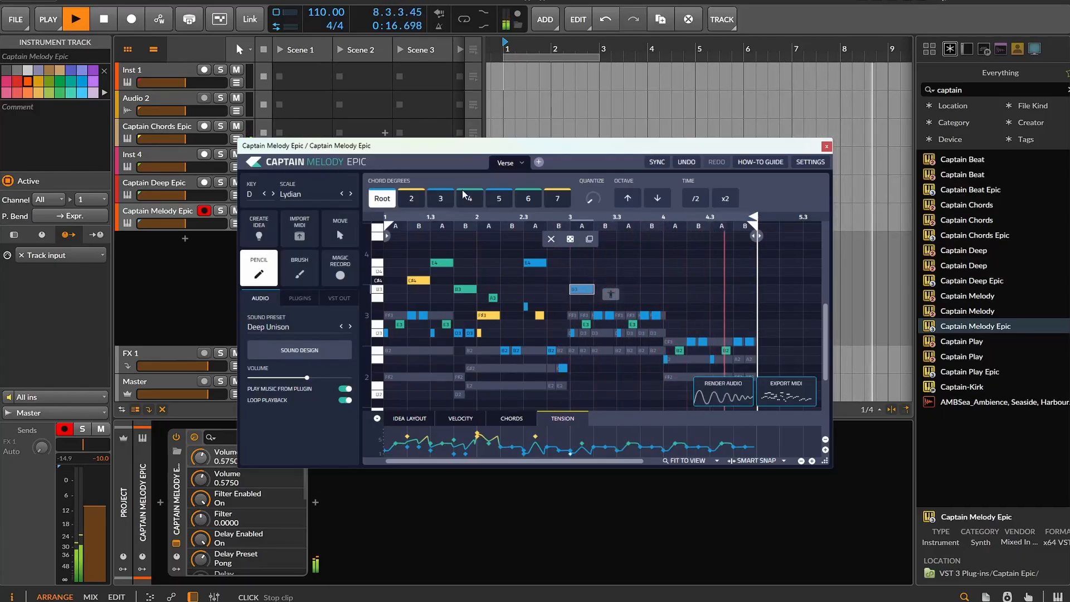
Step: Set the bar 3 note to chord degree 3, raise it two octaves and try degree 5 for a short note at the start of bar 1
click(411, 198)
click(439, 199)
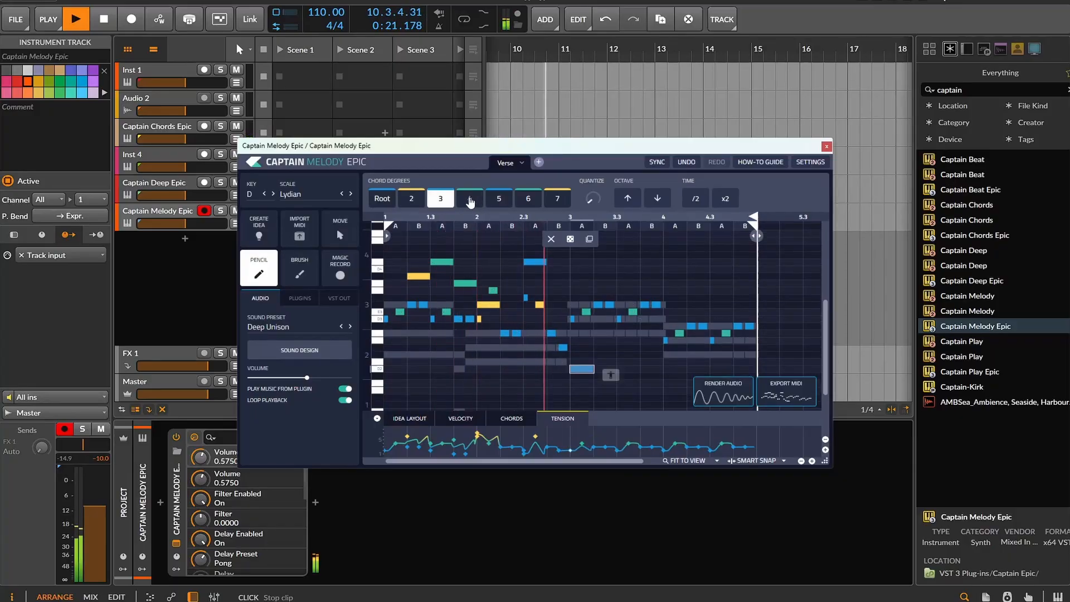
click(629, 200)
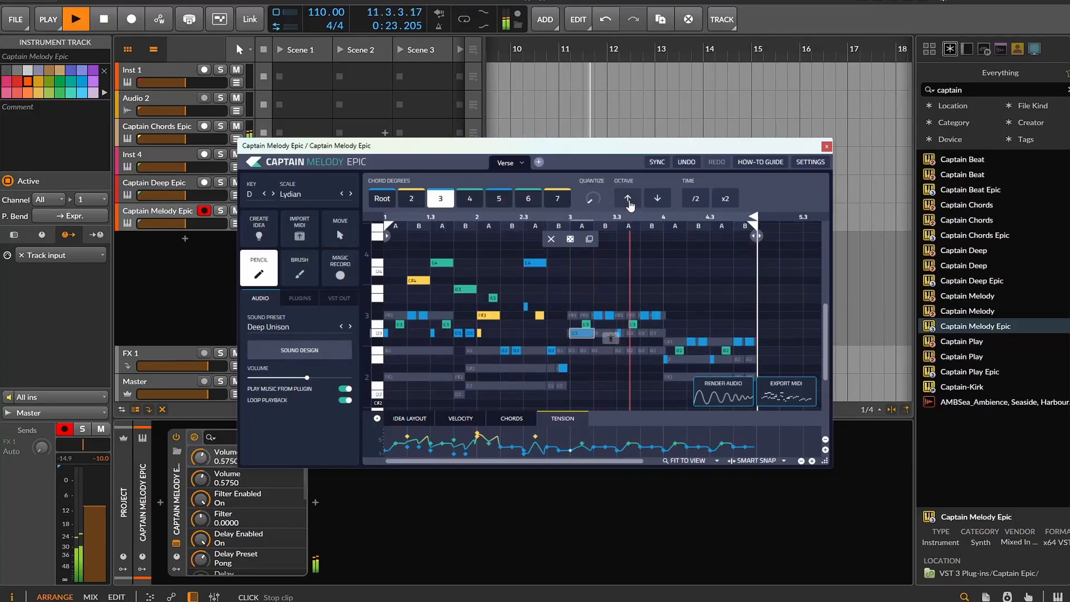
click(628, 199)
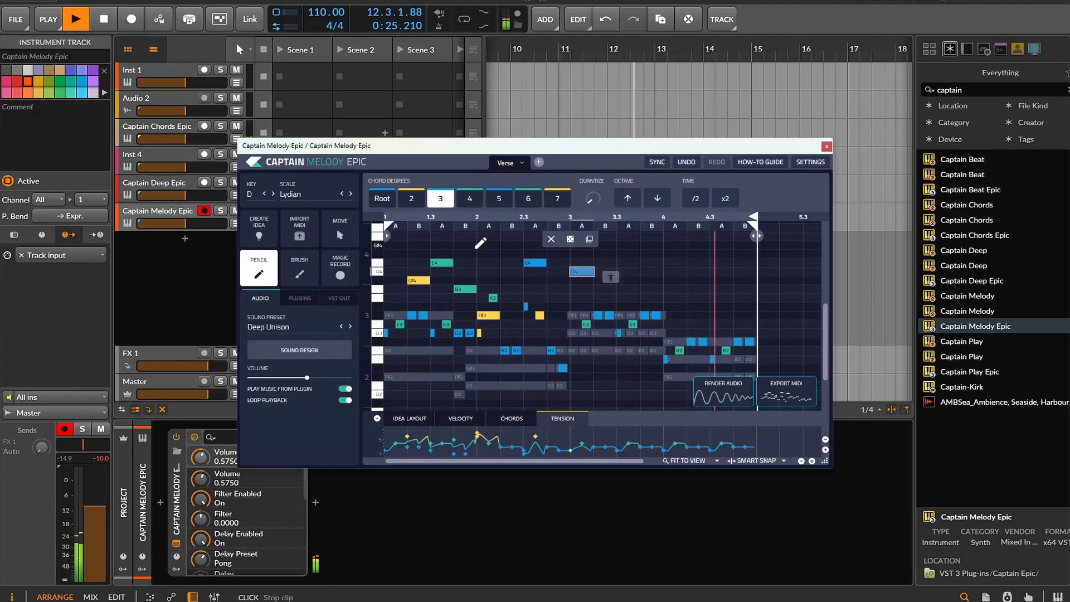
click(499, 199)
drag(493, 327, 394, 303)
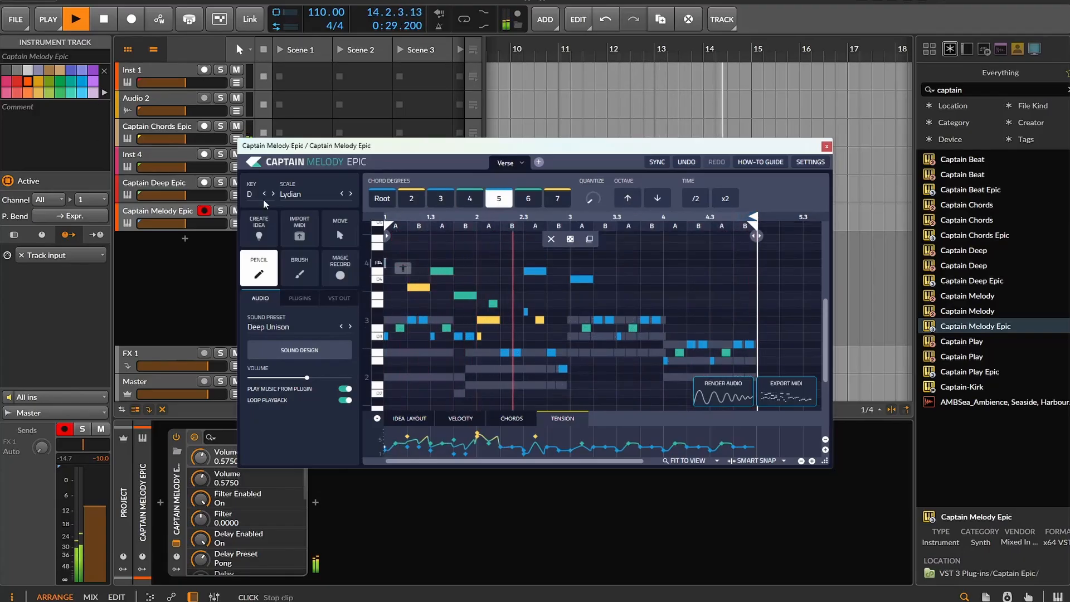
Step: Regenerate the melody idea with the AAAB layout and open the shape settings
click(258, 228)
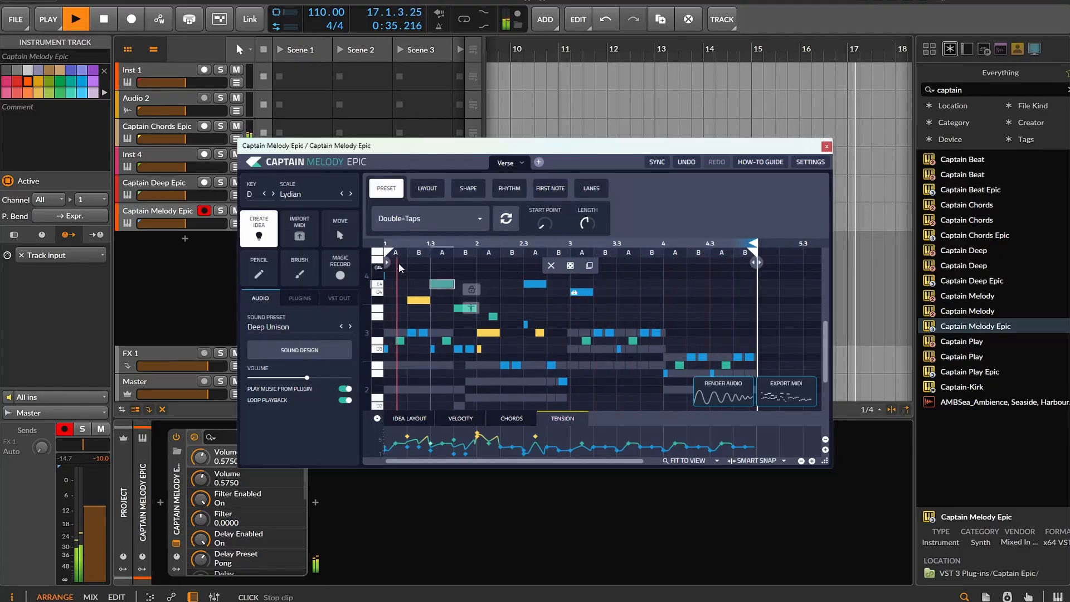
click(427, 188)
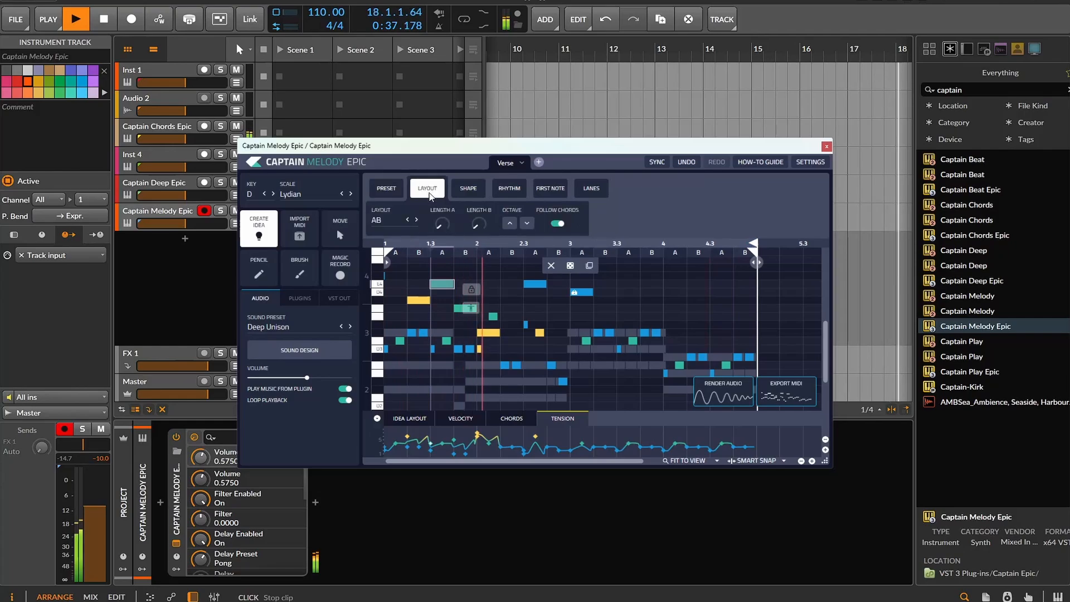
click(417, 220)
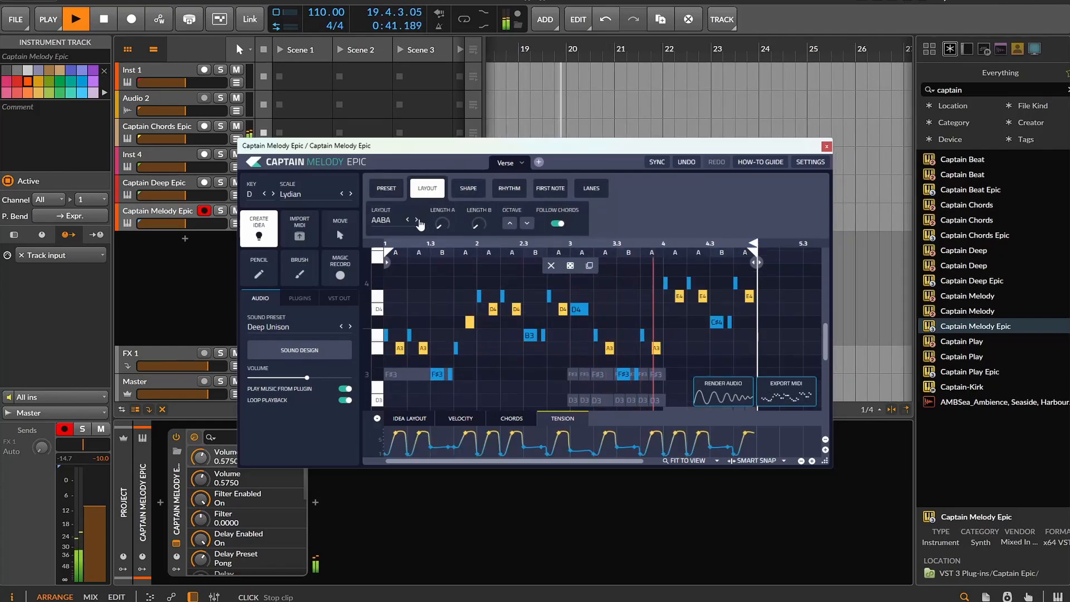
click(416, 220)
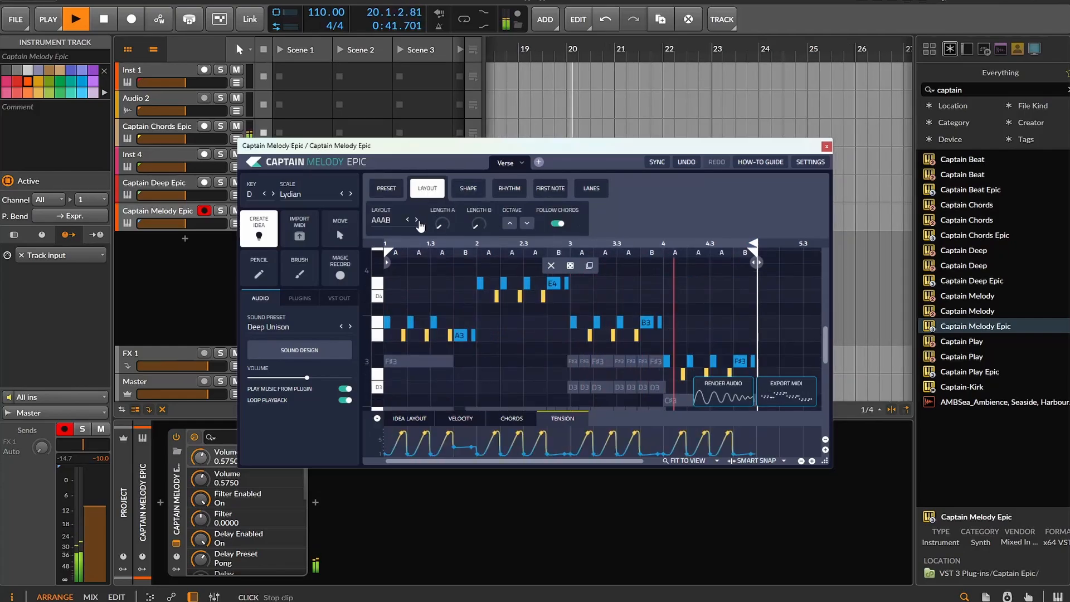
click(470, 195)
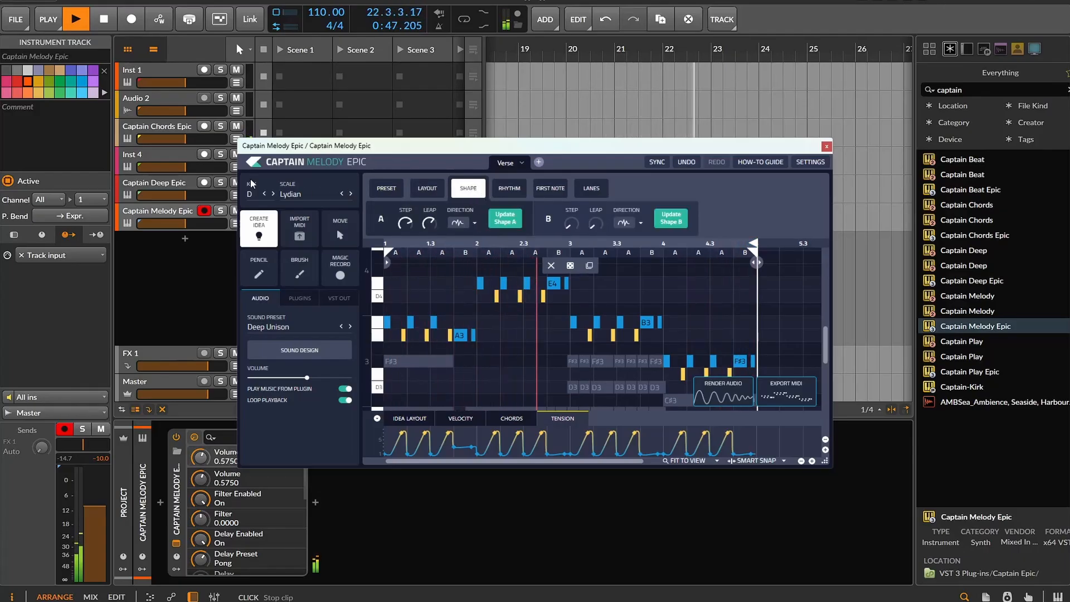
Step: Lower the Captain Chords Epic track volume and slightly raise the Captain Deep Epic and Captain Melody Epic track volumes
drag(185, 140, 172, 139)
drag(185, 196, 193, 196)
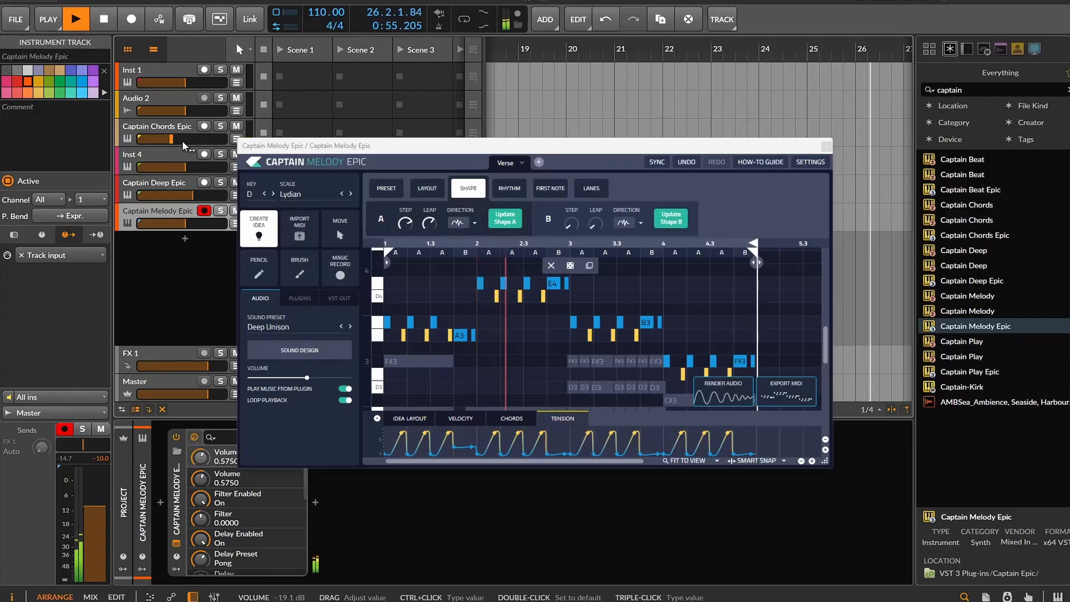
drag(185, 224, 188, 224)
Step: Review the rhythm settings for parts A and B and examine the melody notes against the chord notes
click(509, 189)
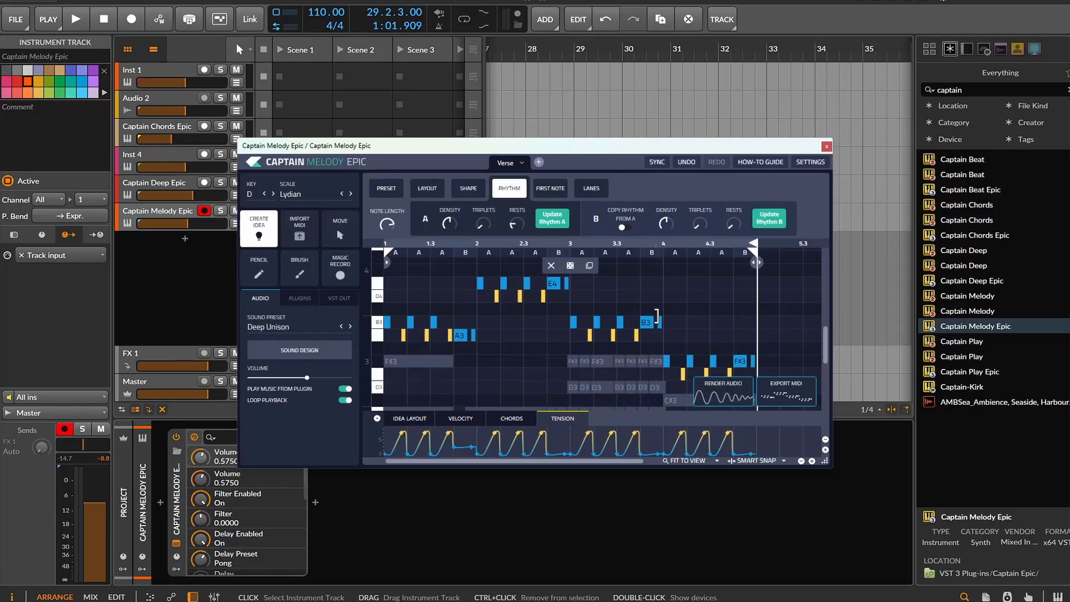
scroll(610, 345, down, 3)
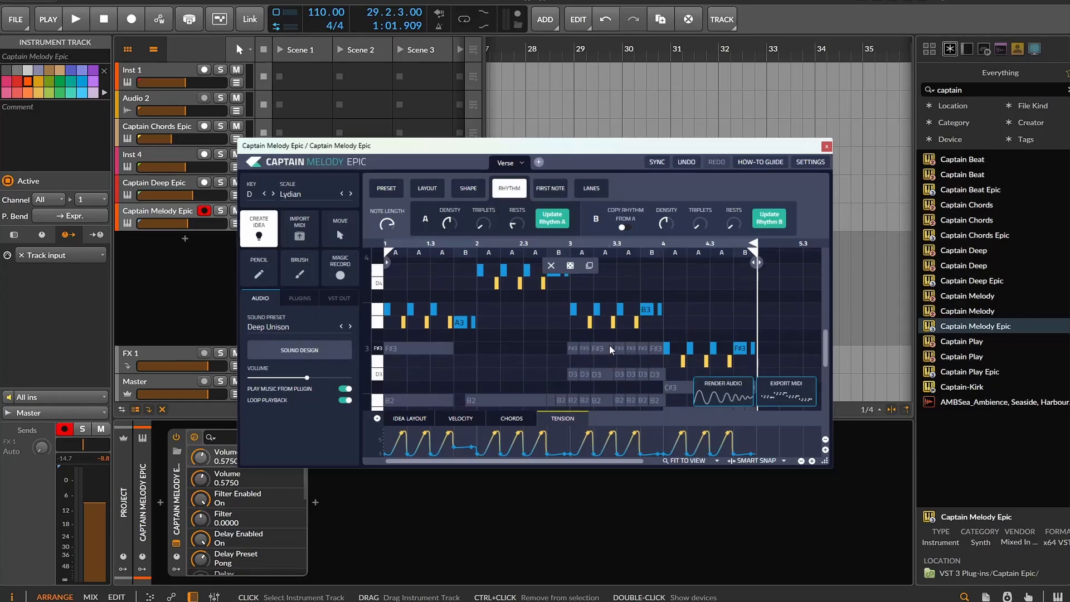
scroll(529, 340, up, 5)
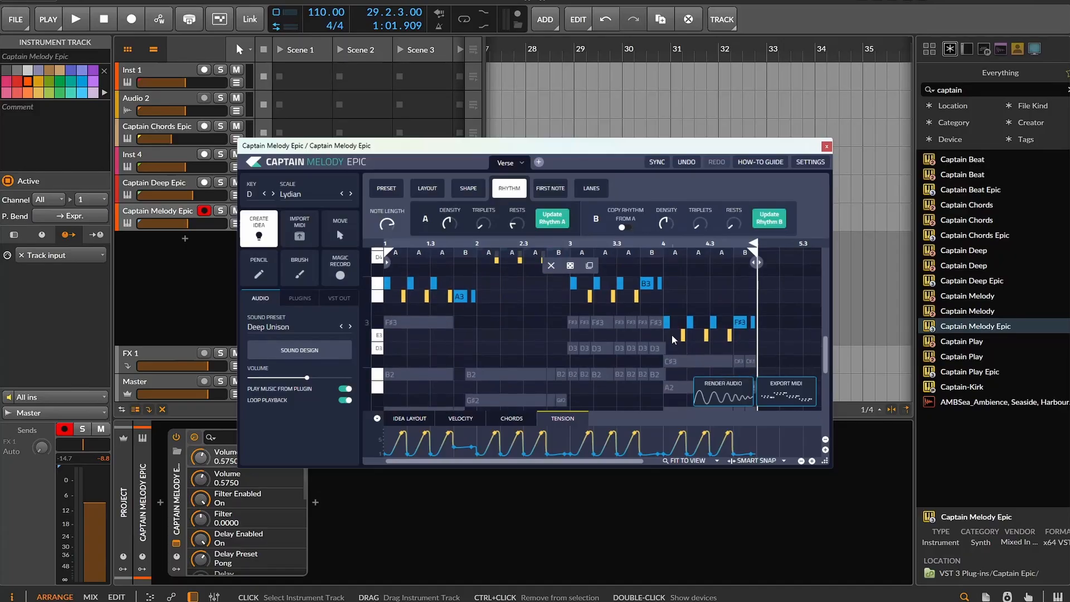
scroll(671, 335, down, 3)
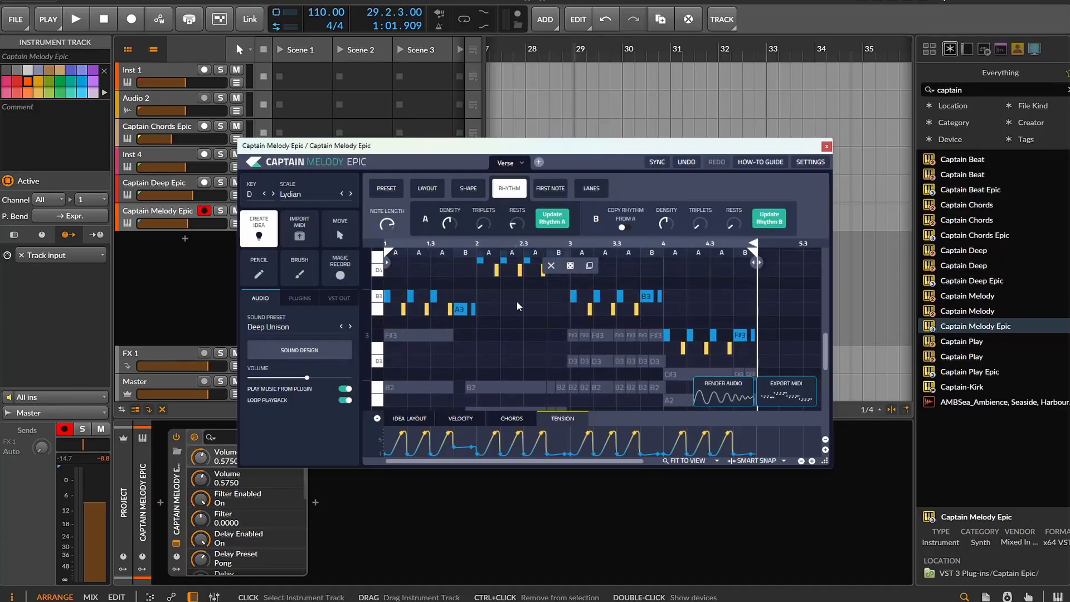
scroll(517, 302, up, 3)
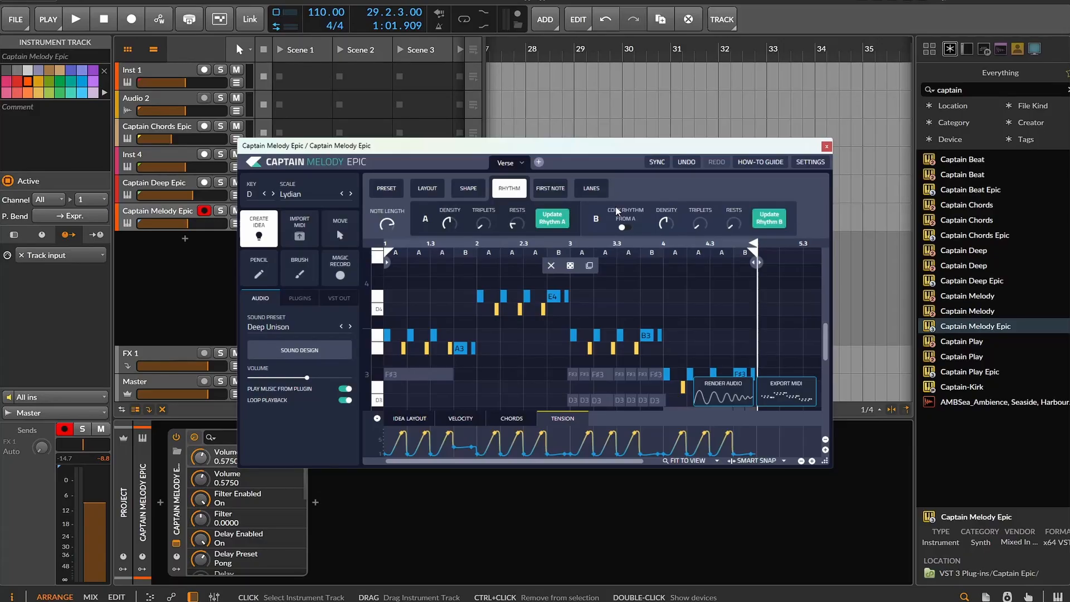
Step: Check the melody's idea layout lane and vary the velocities of the notes from late bar 1 through bar 2
click(500, 425)
click(415, 419)
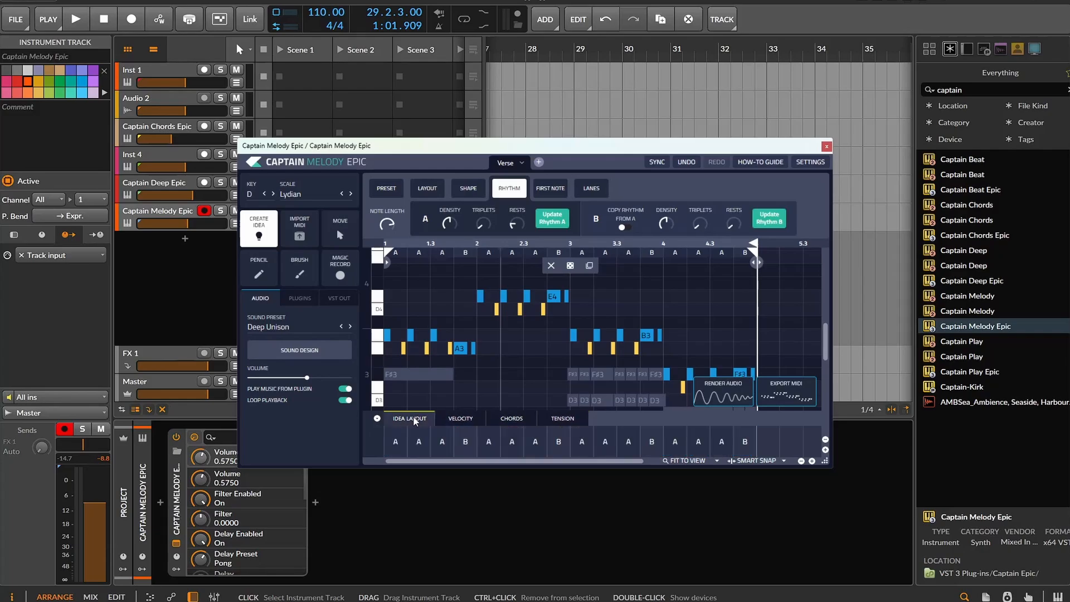
click(465, 418)
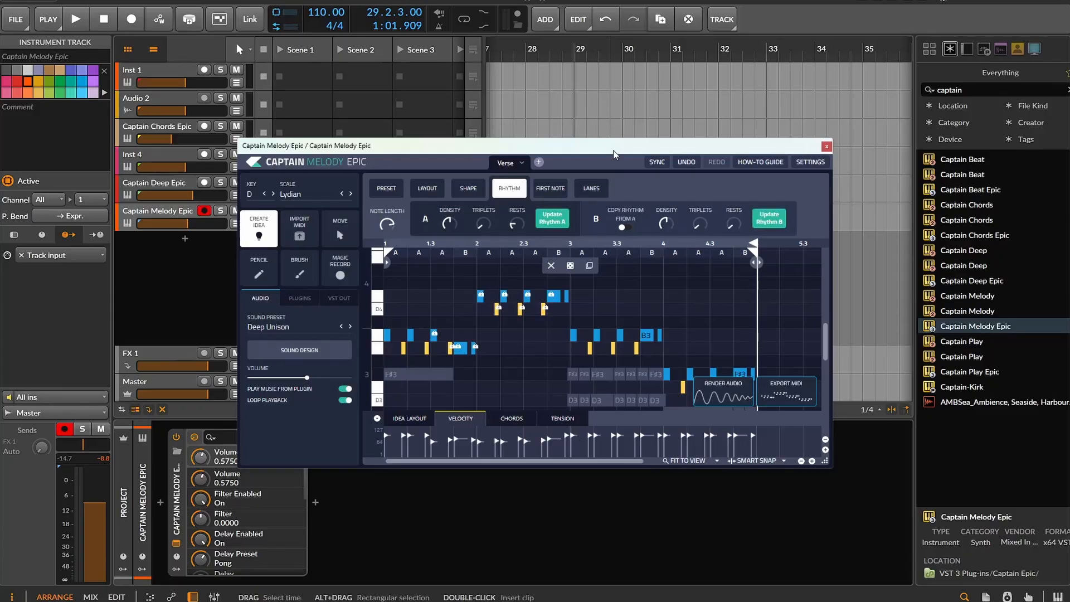
Step: Close the Captain Melody Epic window and add Captain Beat Epic on a new instrument track below it
drag(613, 150, 513, 148)
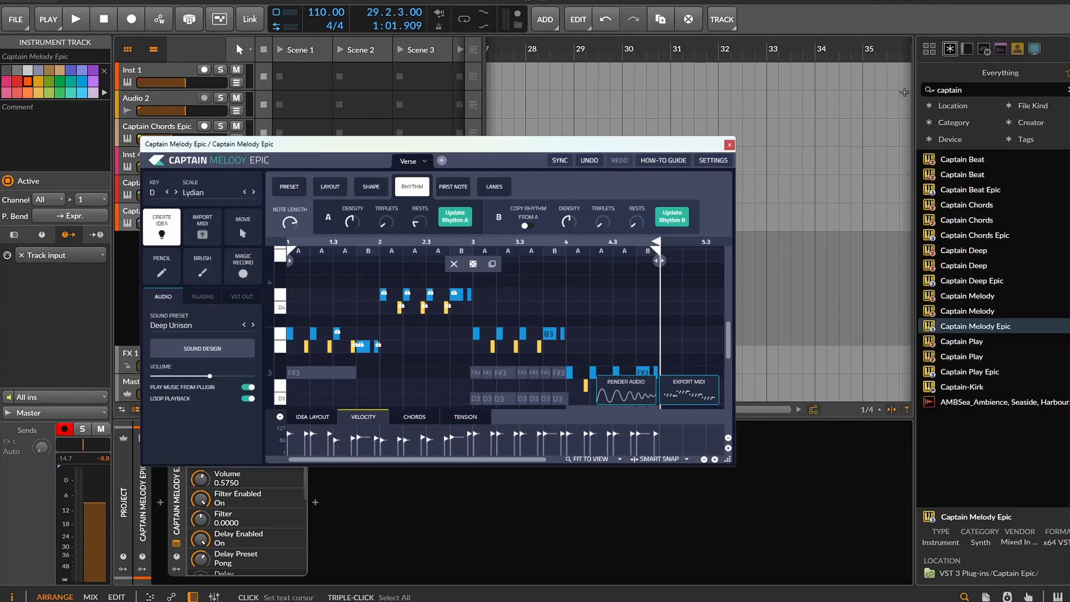
click(730, 144)
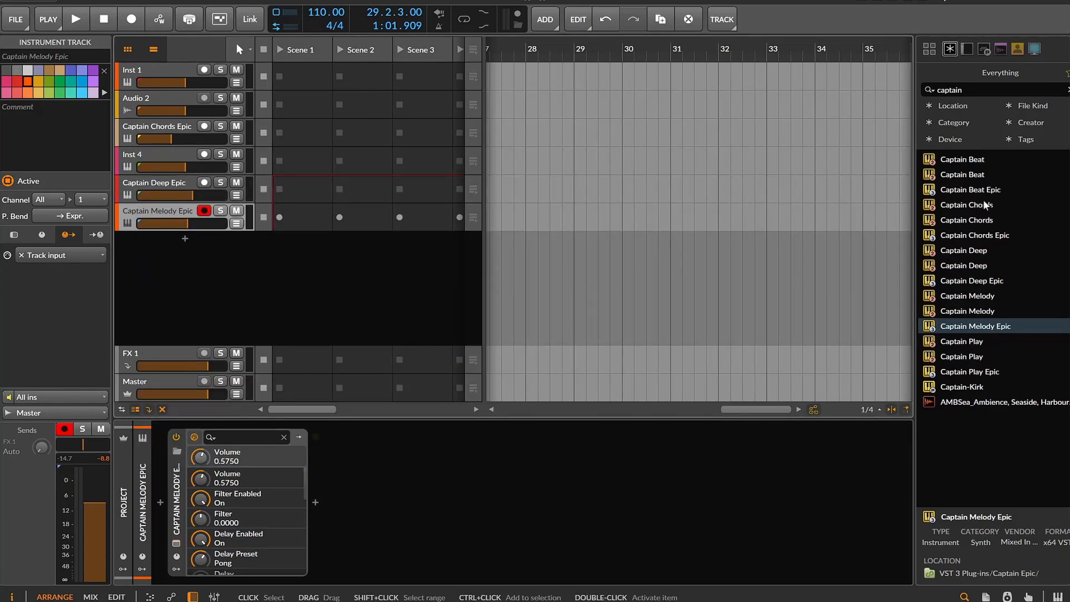
drag(984, 194, 394, 313)
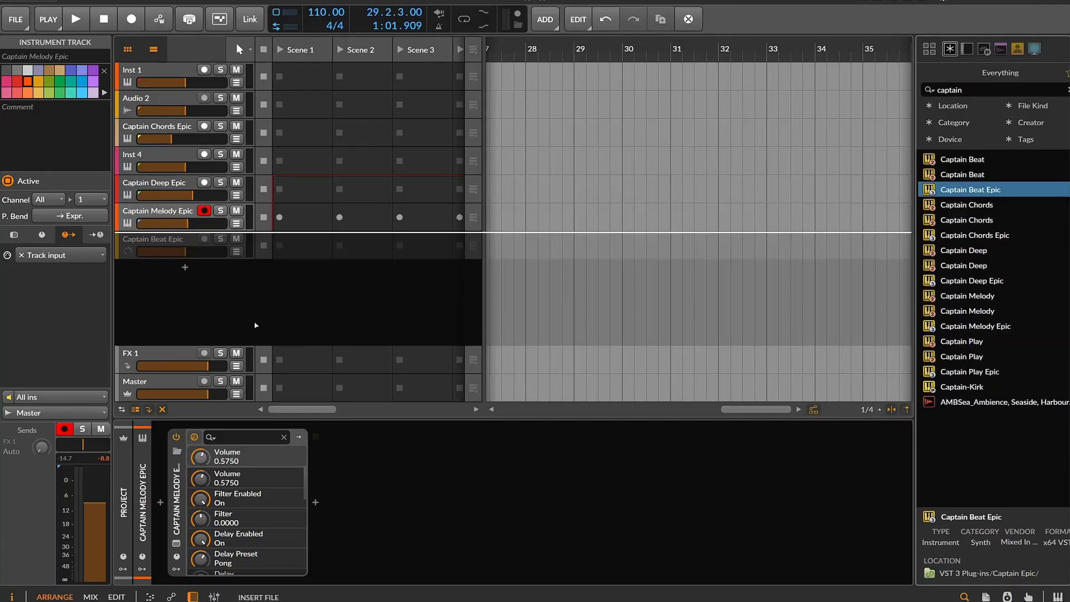
drag(256, 325, 254, 326)
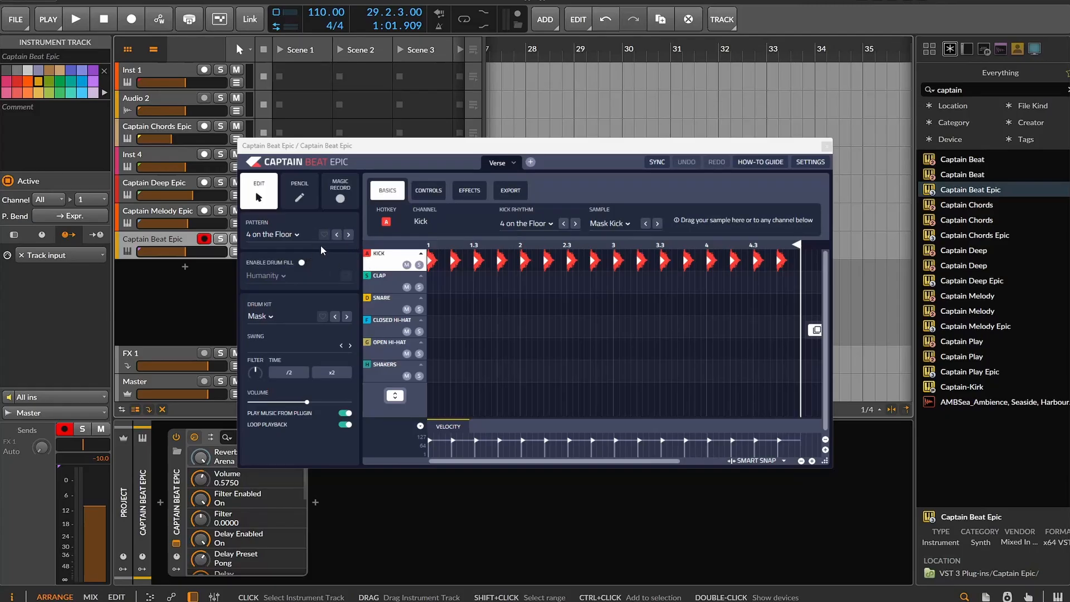
Step: Play the arrangement, select the Clap channel and switch the drum pattern to Amigos 125
click(68, 19)
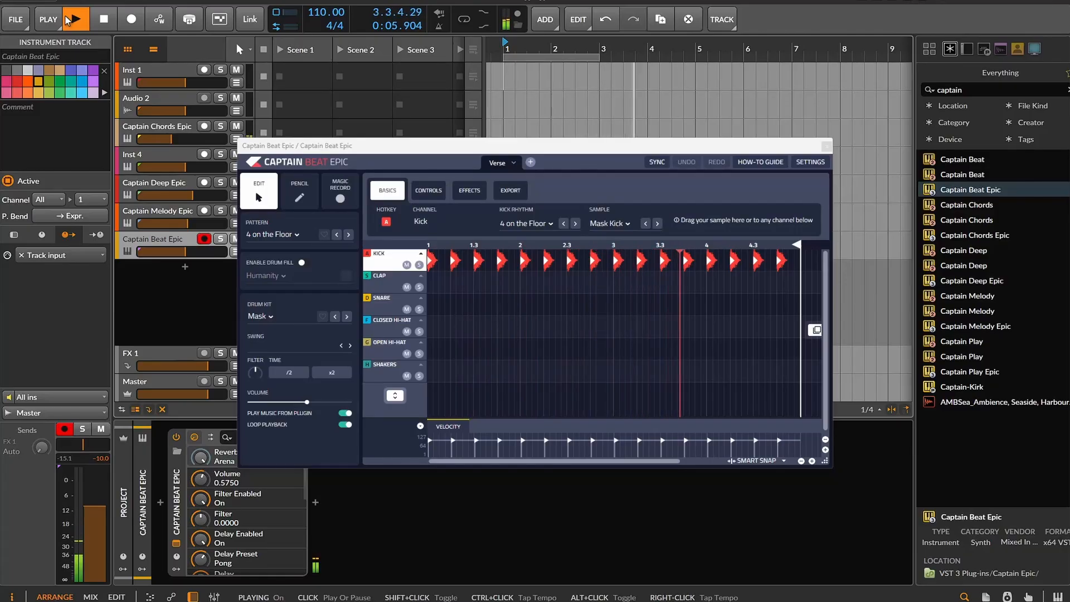
click(402, 282)
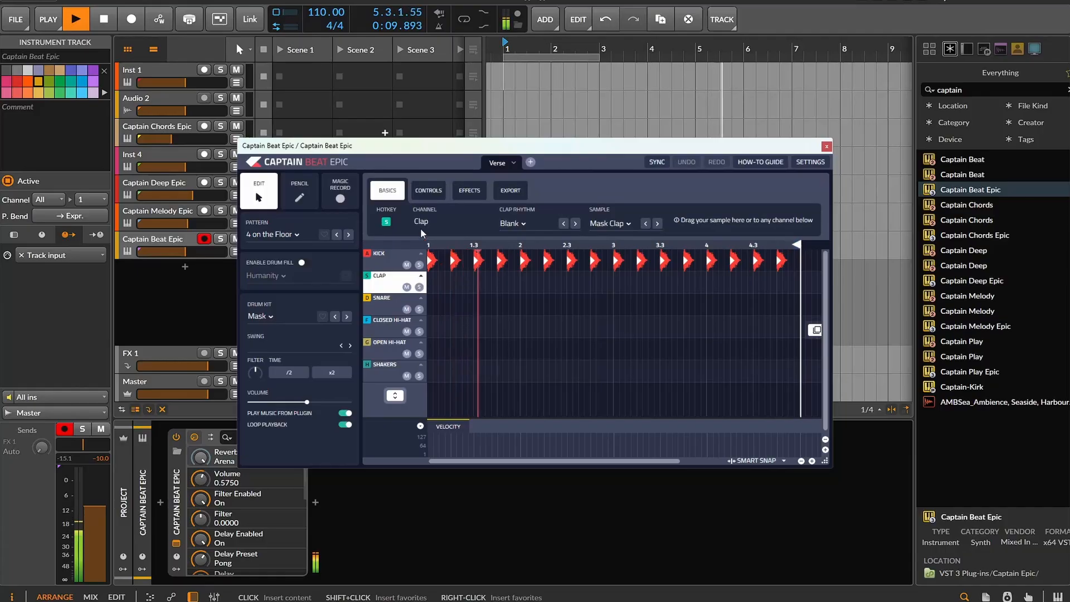
click(348, 235)
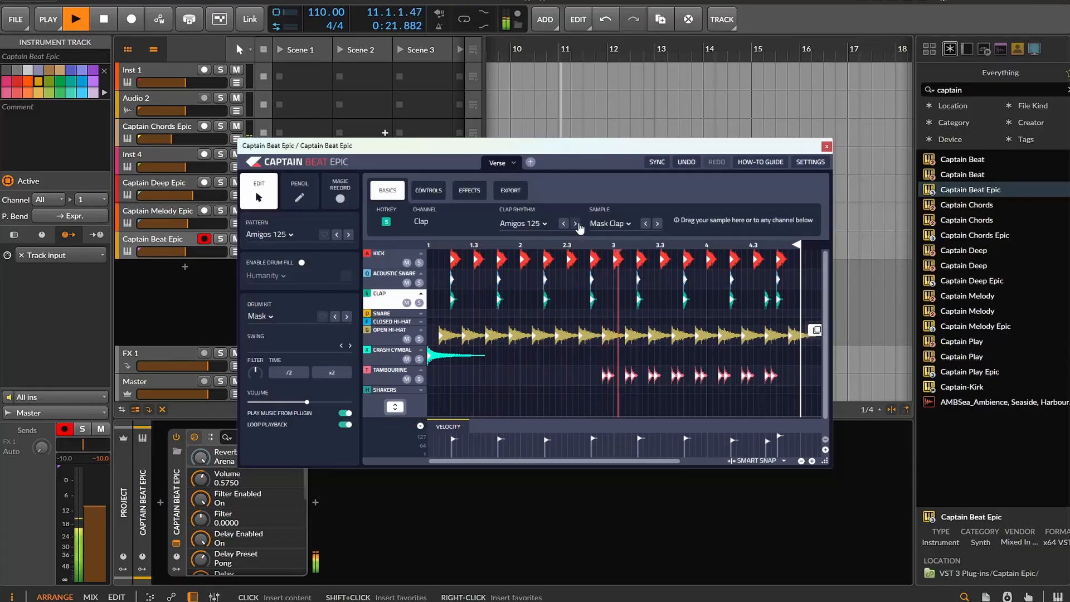
Step: Change the clap's rhythm to the Anticipation preset and switch its sample, and set the kick rhythm to the Arena Slam preset
click(575, 224)
click(647, 224)
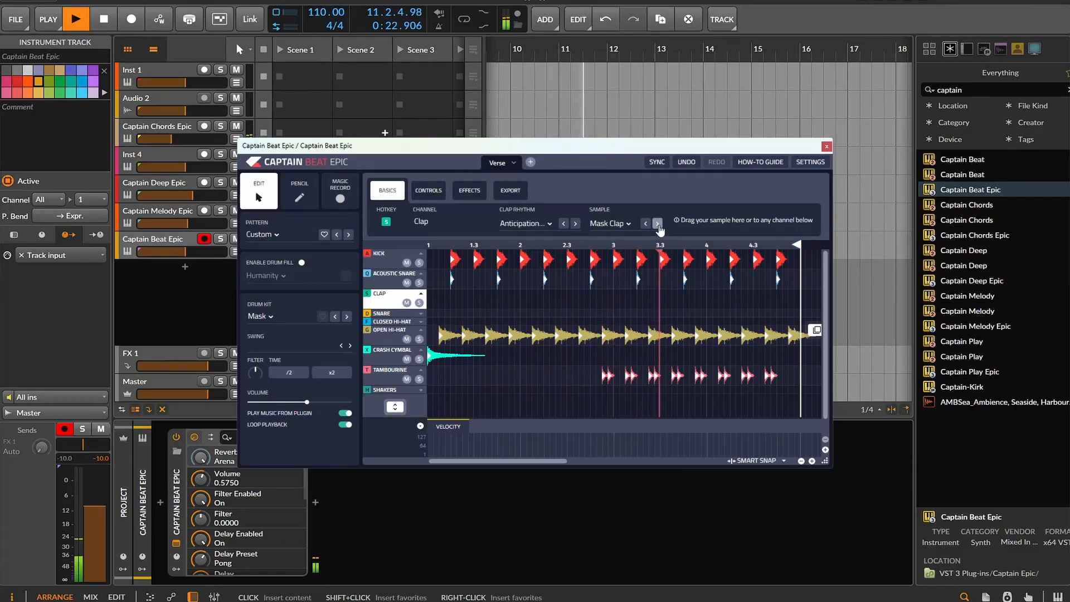
click(380, 261)
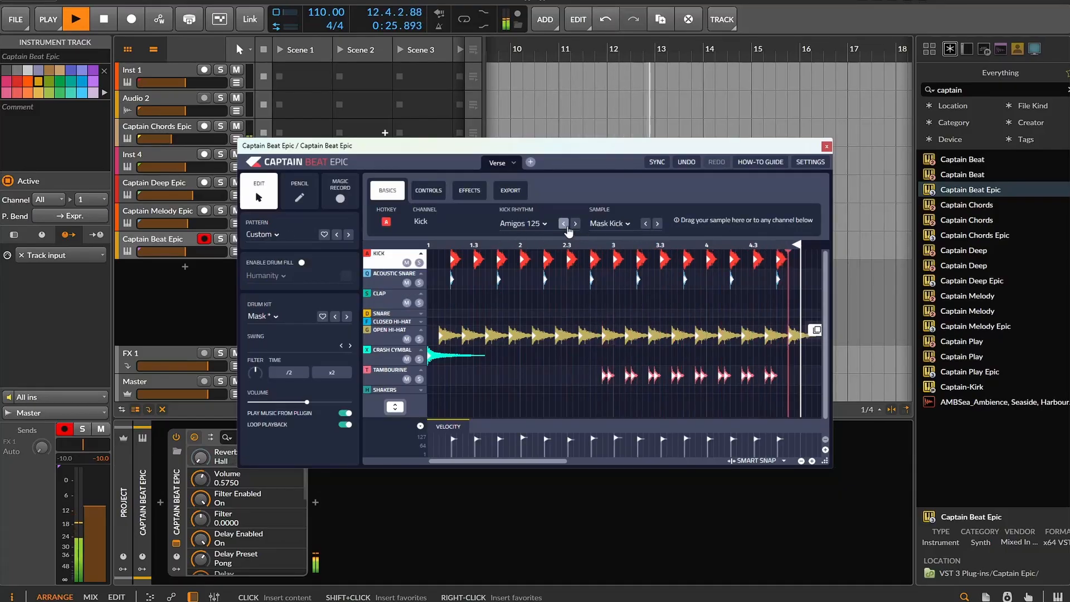
click(575, 224)
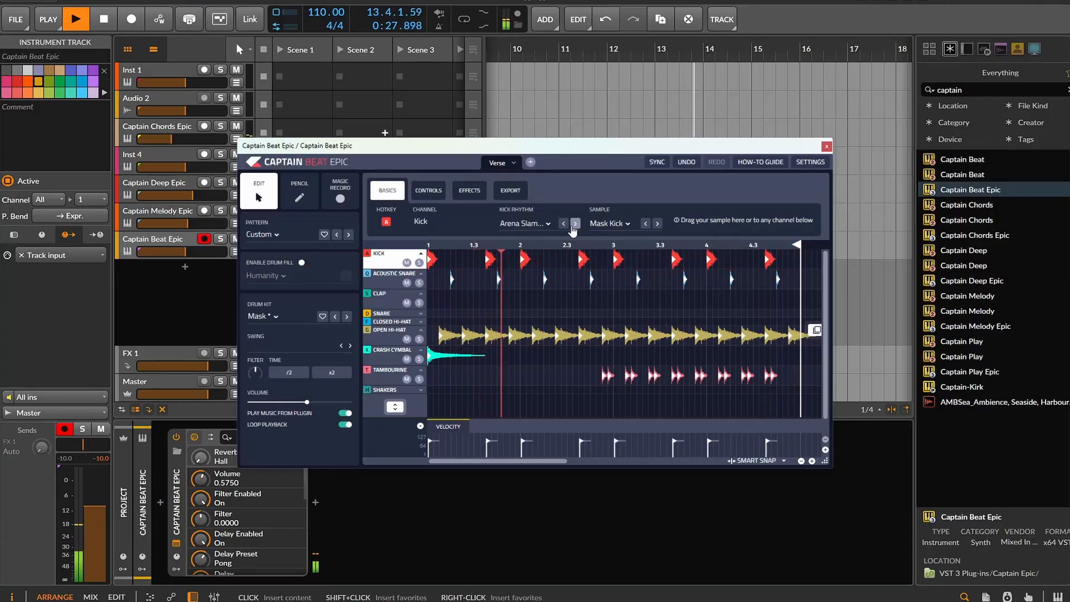
Step: Change the kick's rhythm to Biscayne 107 and its sample to the Millennium one
click(575, 224)
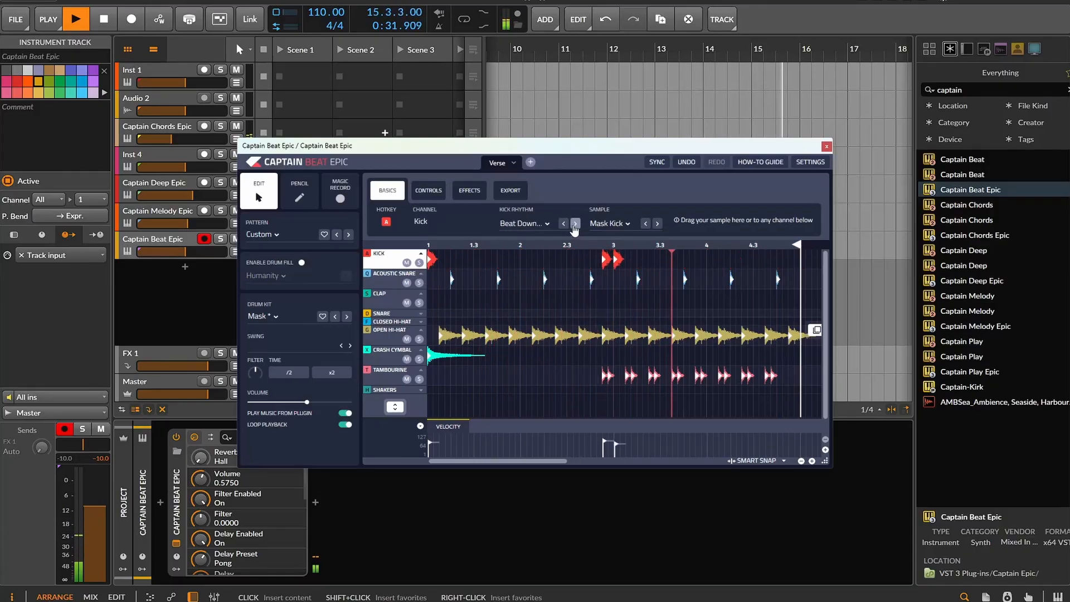
click(575, 224)
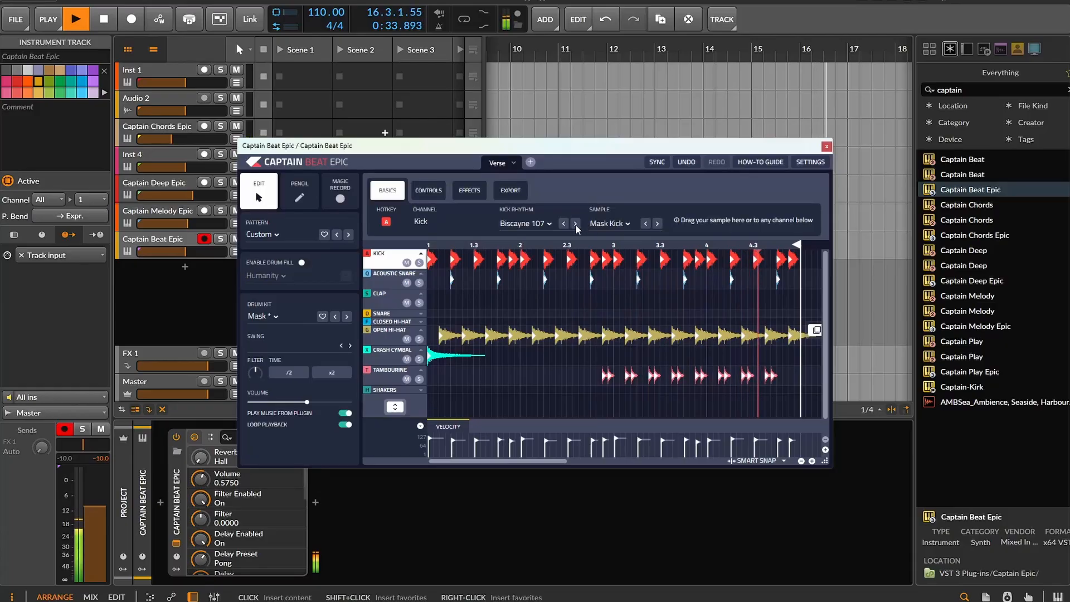
click(657, 224)
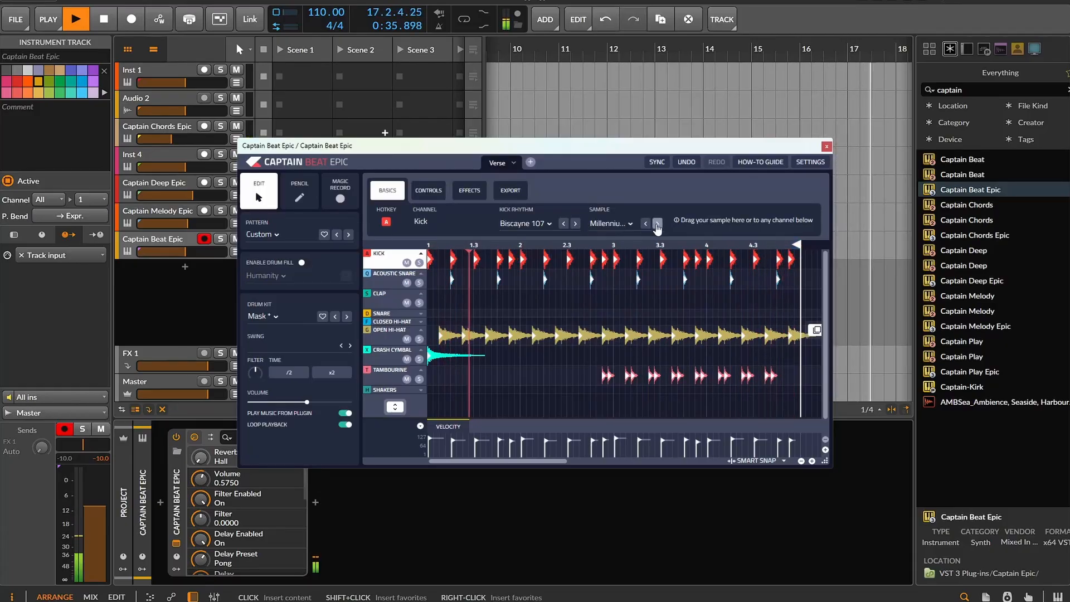
Step: Set the acoustic snare's rhythm to Big Bassed and its sample to the Mind Kit one
click(410, 275)
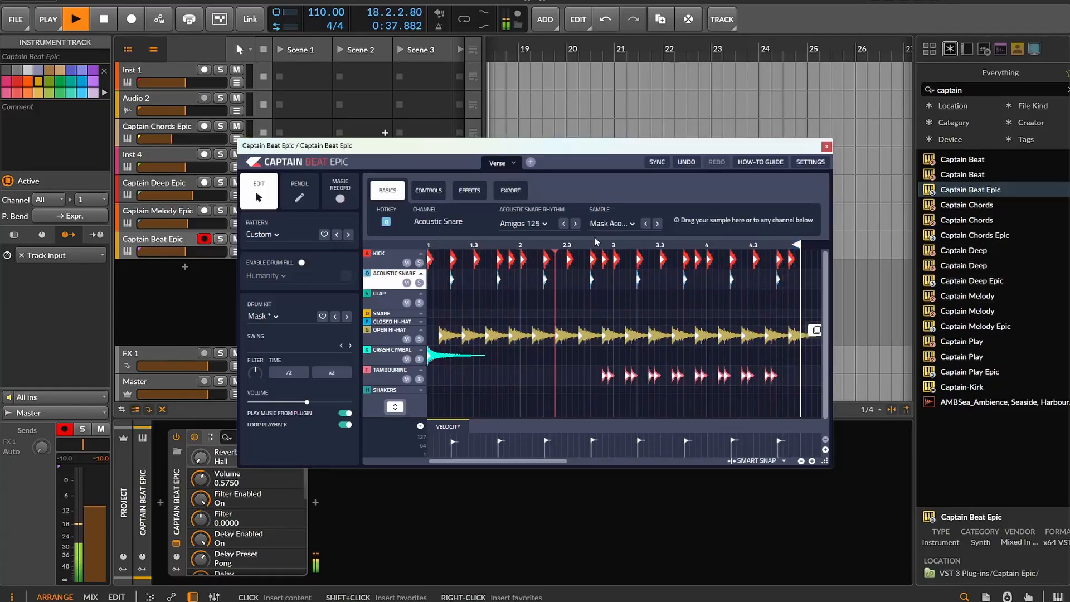
click(575, 223)
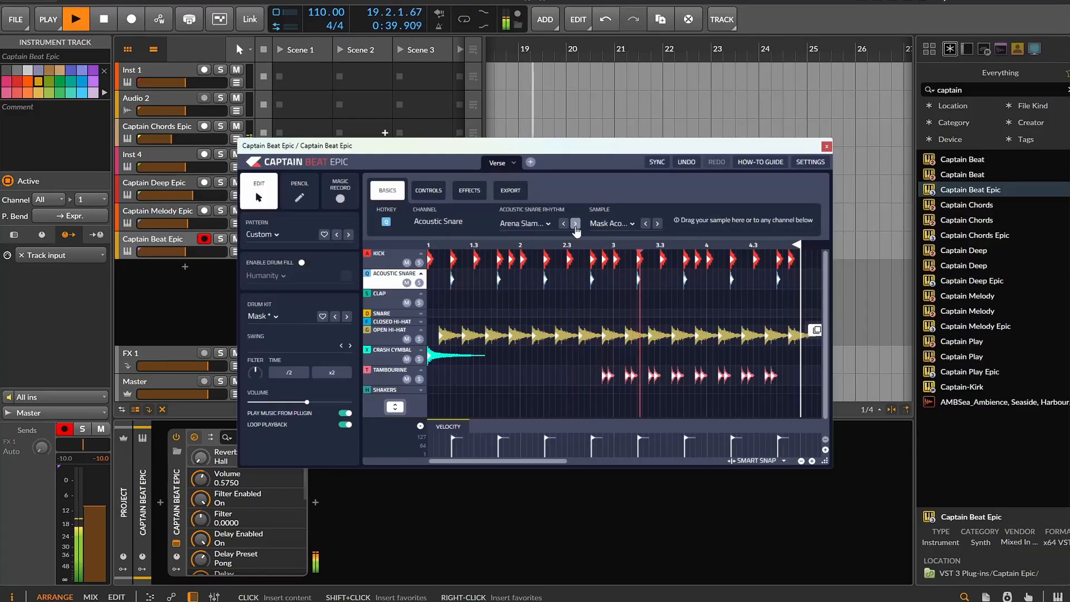
click(575, 223)
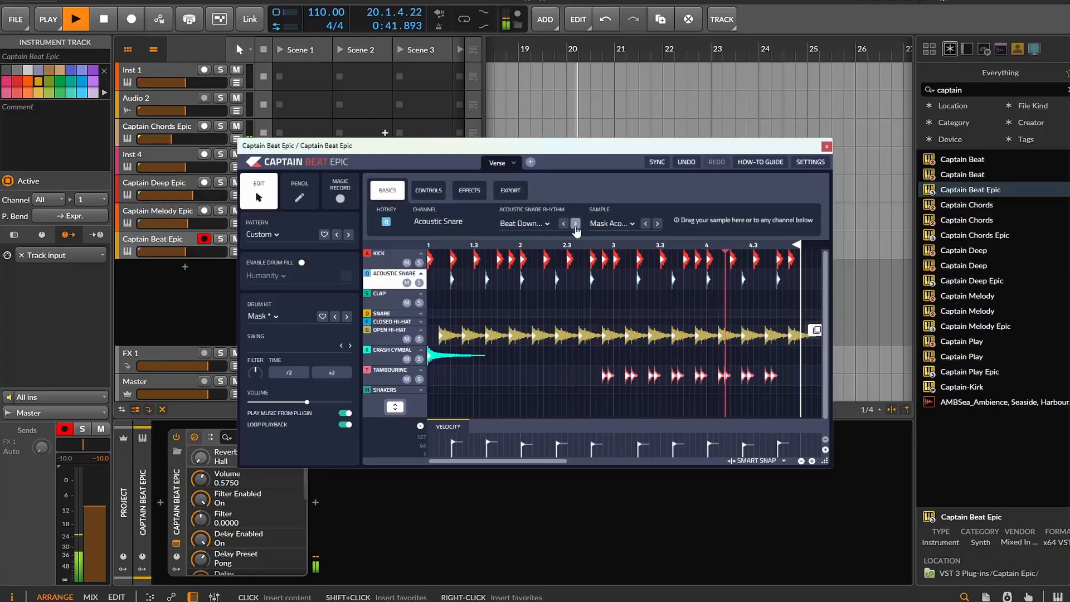
click(575, 224)
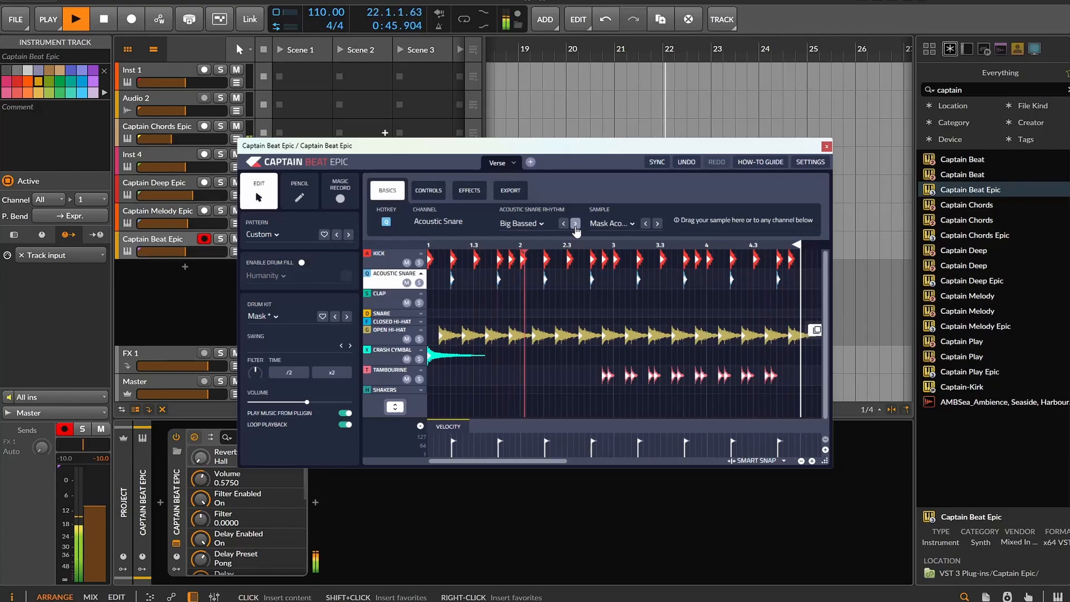
click(657, 224)
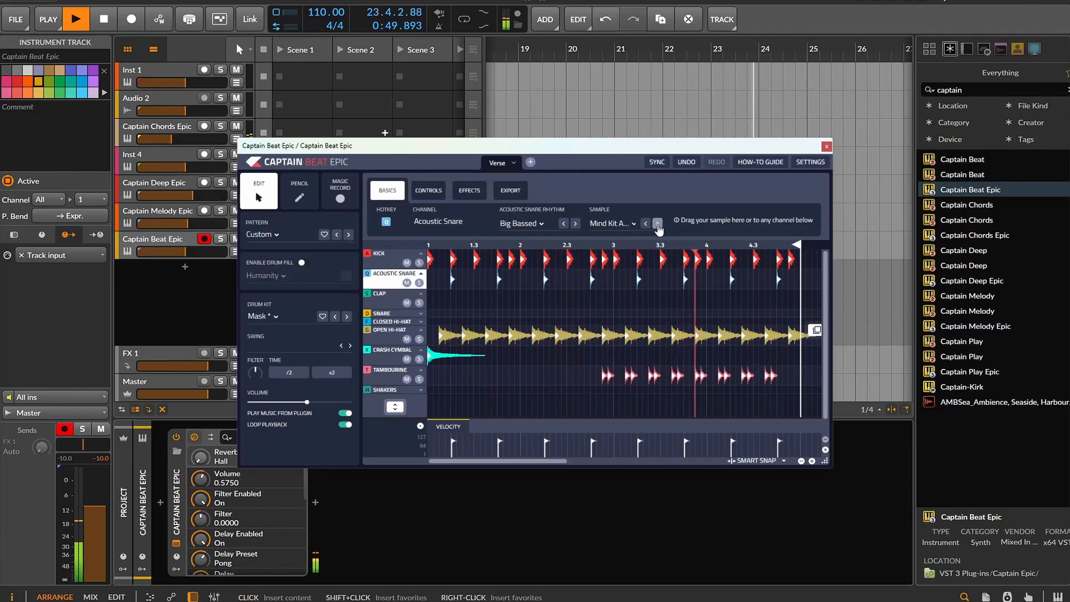
Step: Switch the open hi-hat's sample to the Millennium one and its rhythm to the Beat Down preset
click(429, 323)
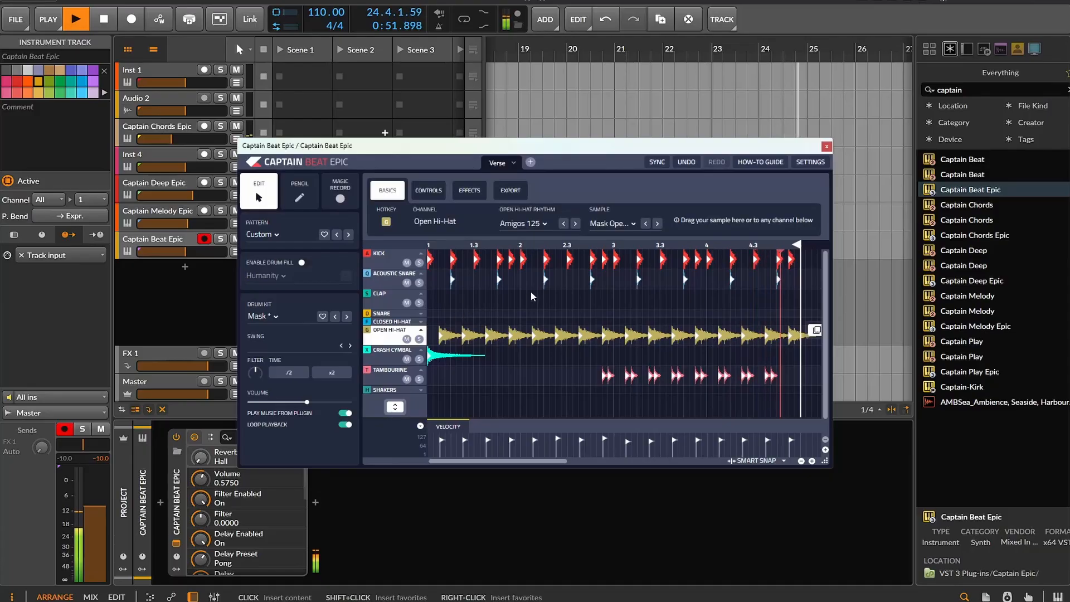
click(658, 224)
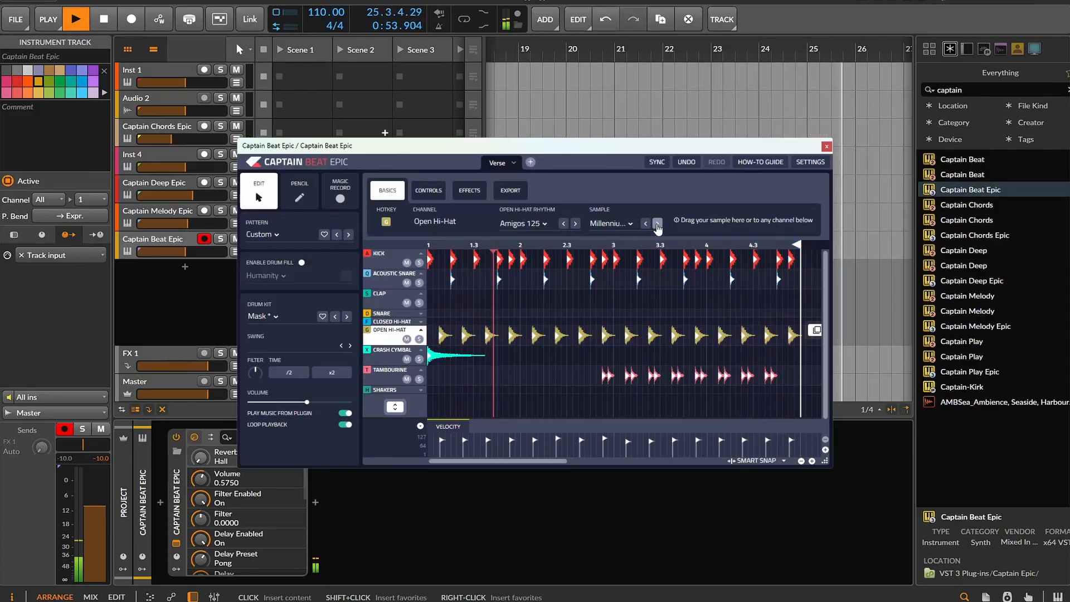
click(575, 224)
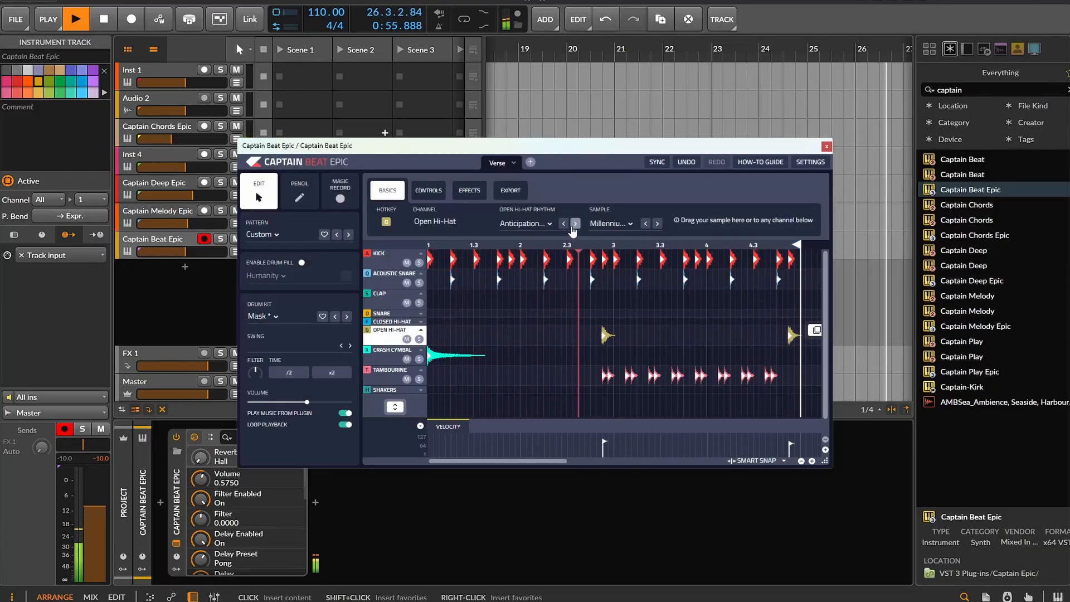
click(575, 223)
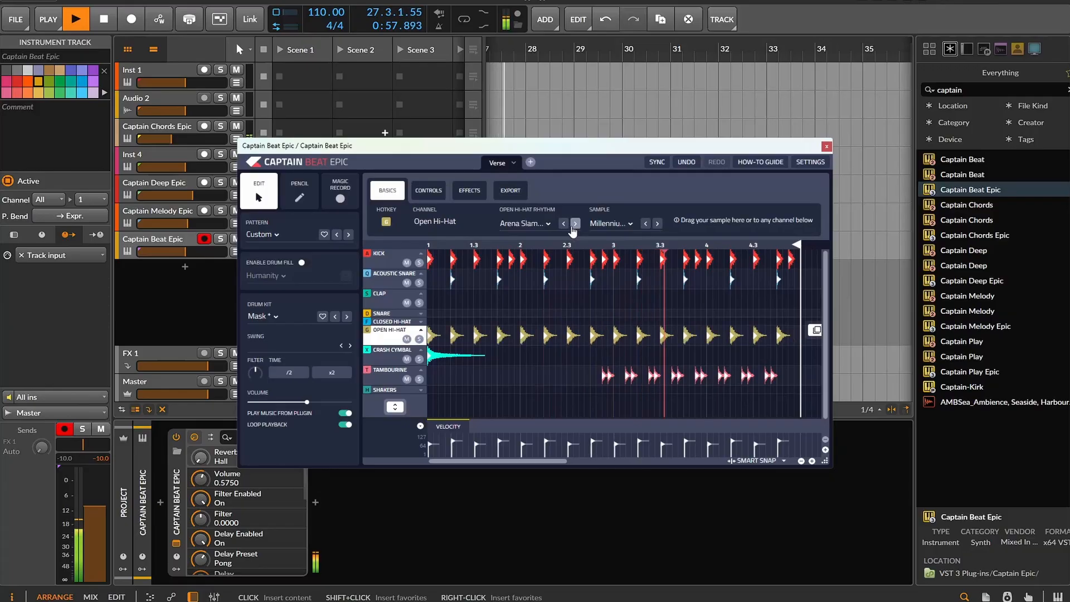
click(574, 225)
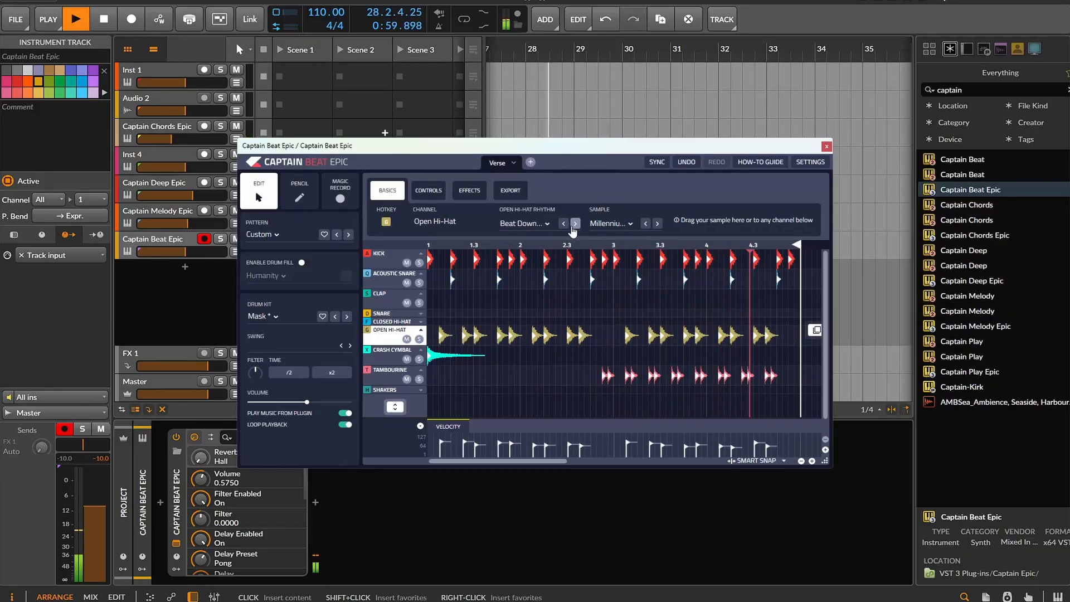
Step: Select the Crash Cymbal channel and set its rhythm to the Chicago Disco preset
key(x)
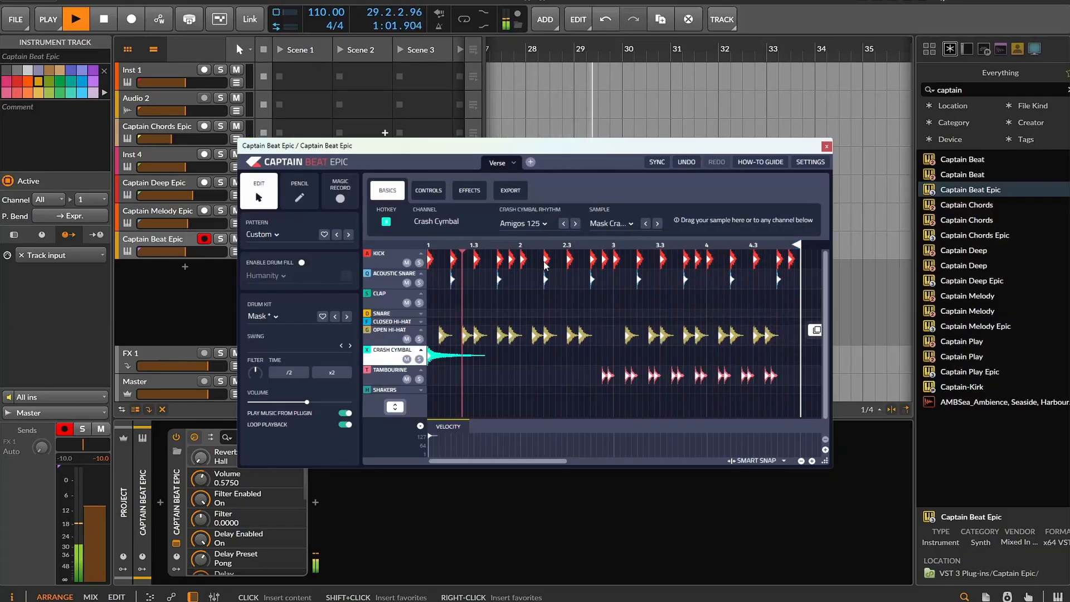
click(576, 223)
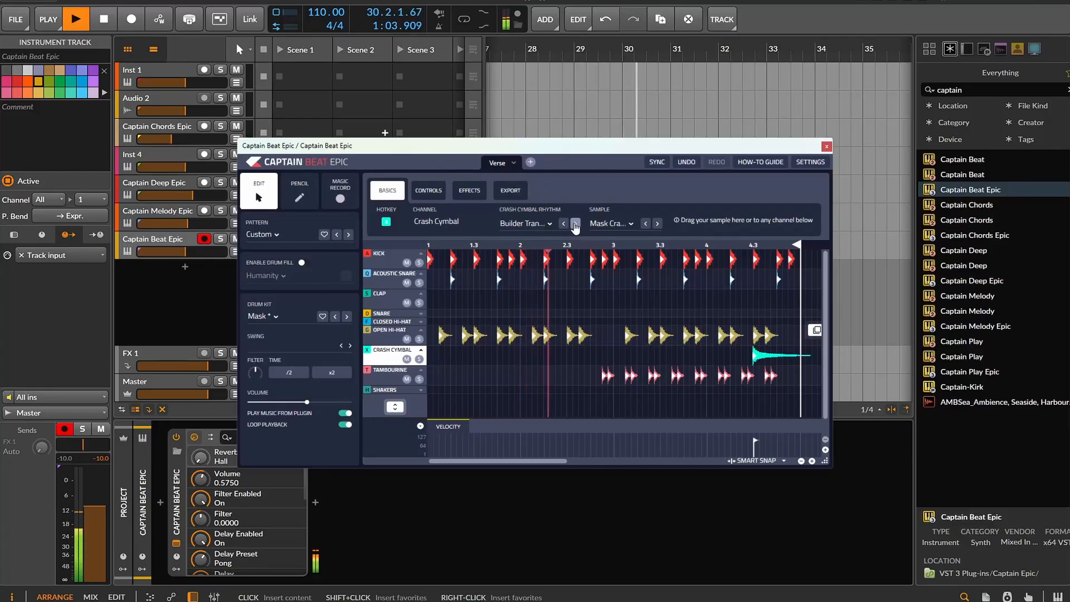
click(575, 223)
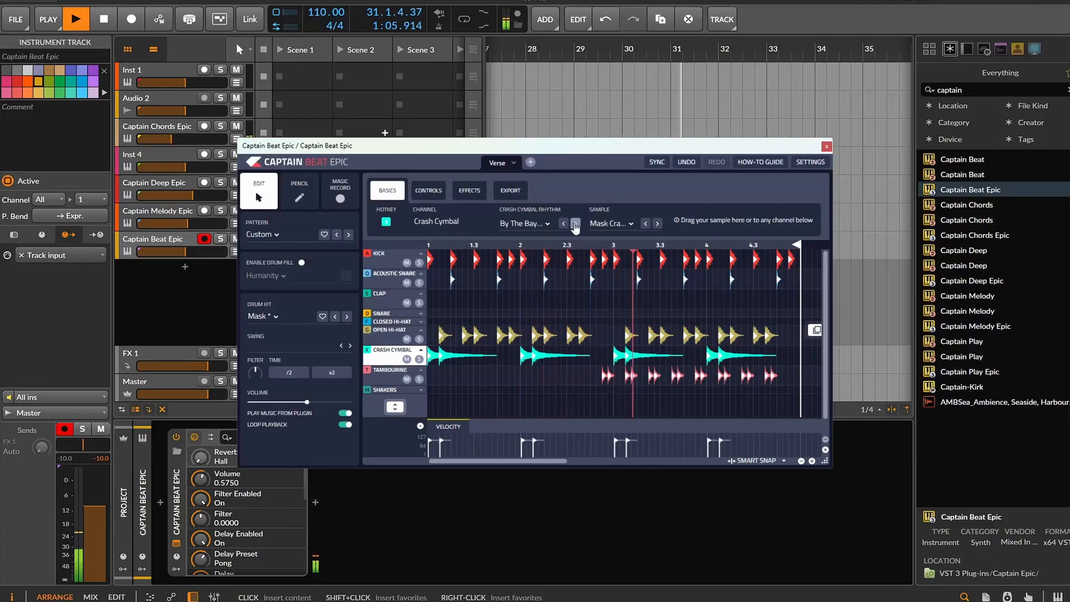
click(575, 224)
click(575, 225)
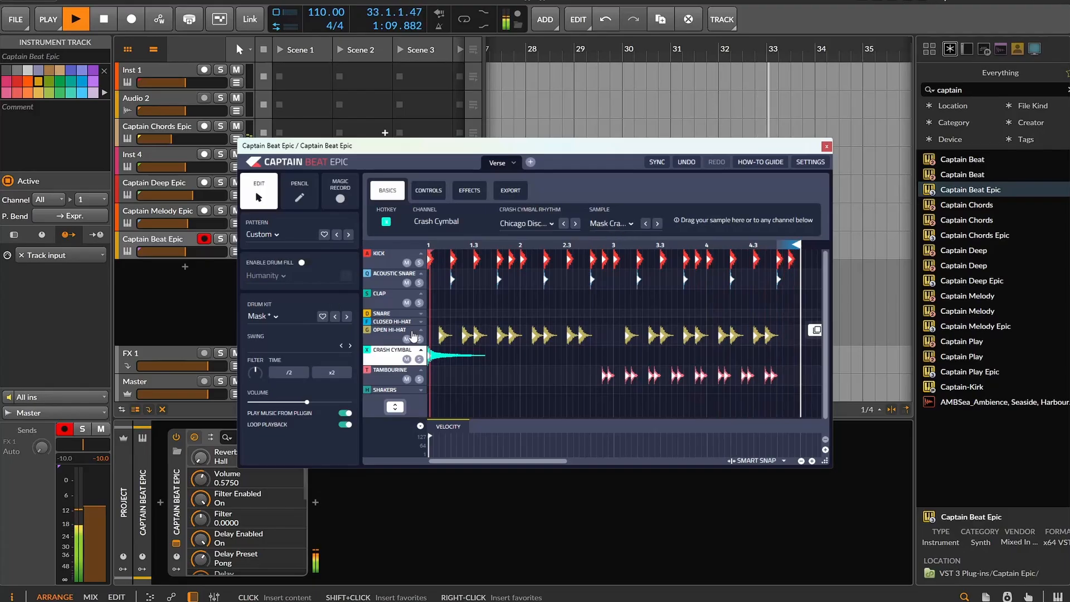
Step: Set the tambourine's rhythm to the Arena Slam preset and close the Captain Beat Epic window
click(386, 380)
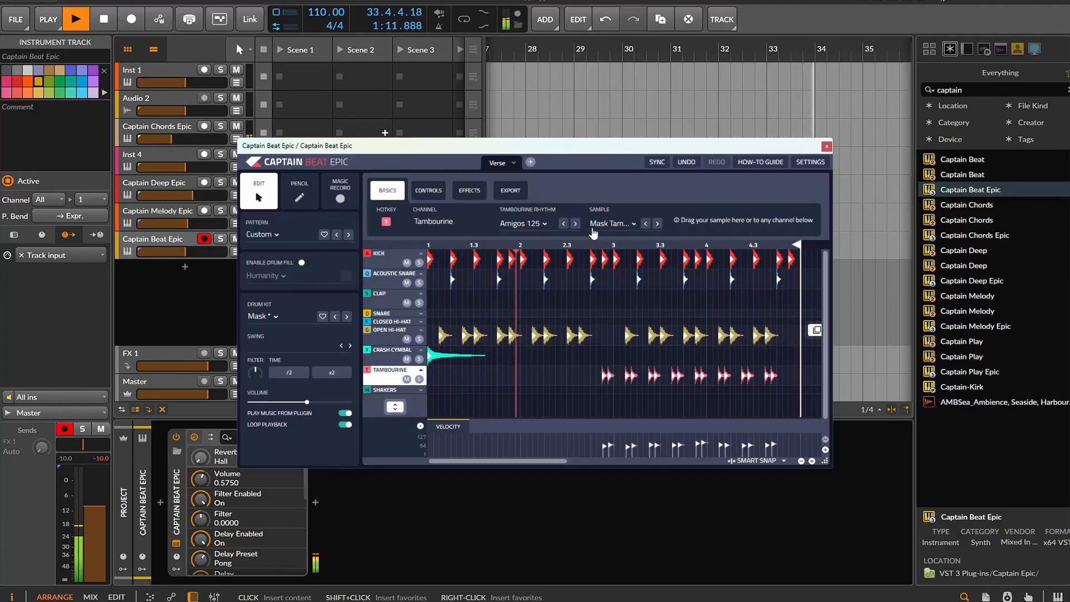
click(575, 225)
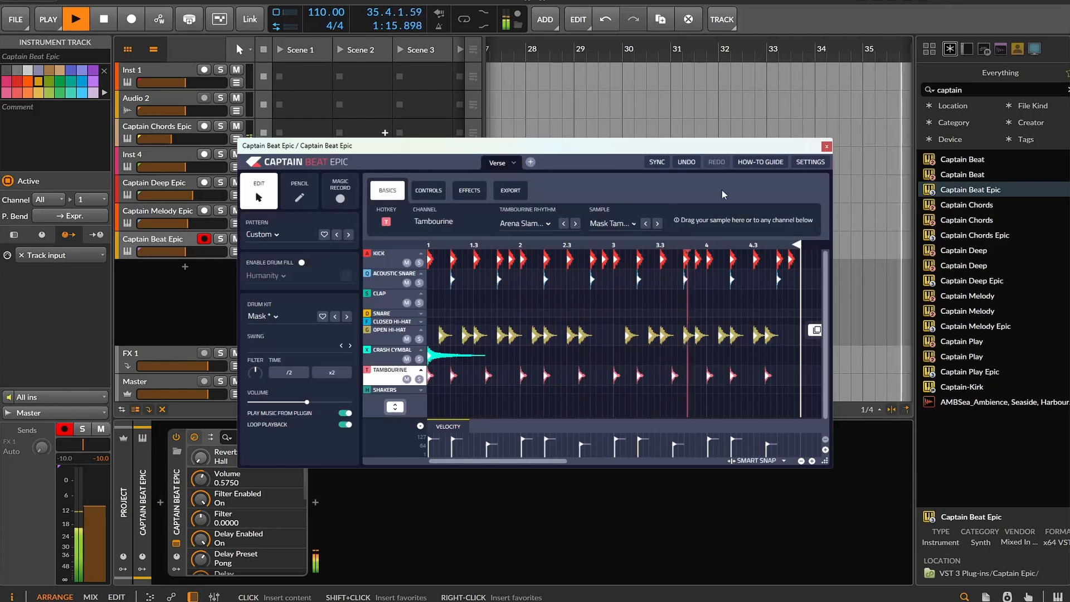
click(827, 146)
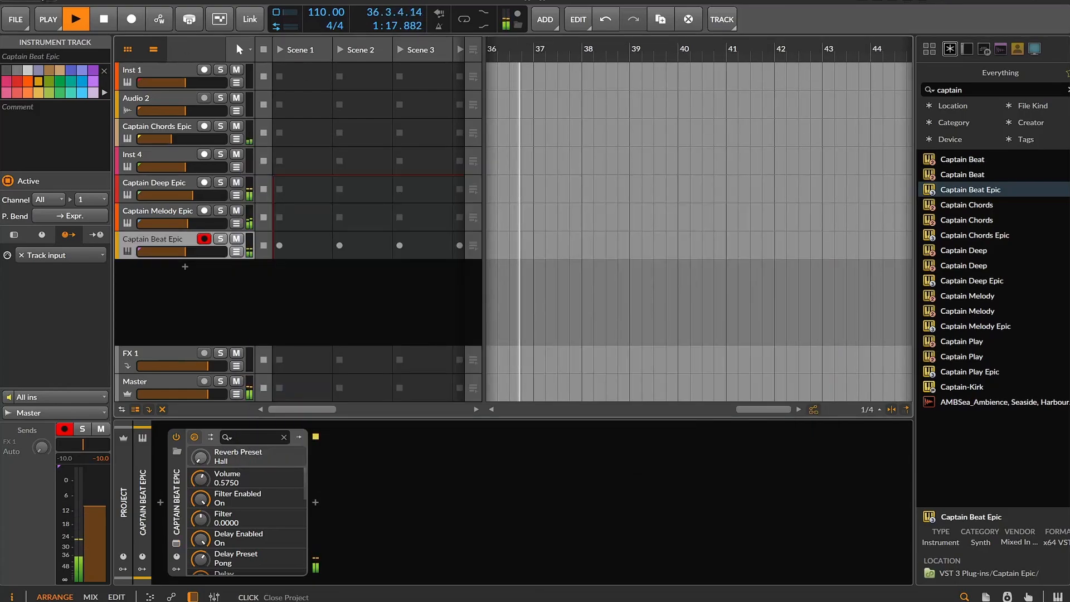
Step: Stop playback and delete the empty Inst 4 track
click(102, 20)
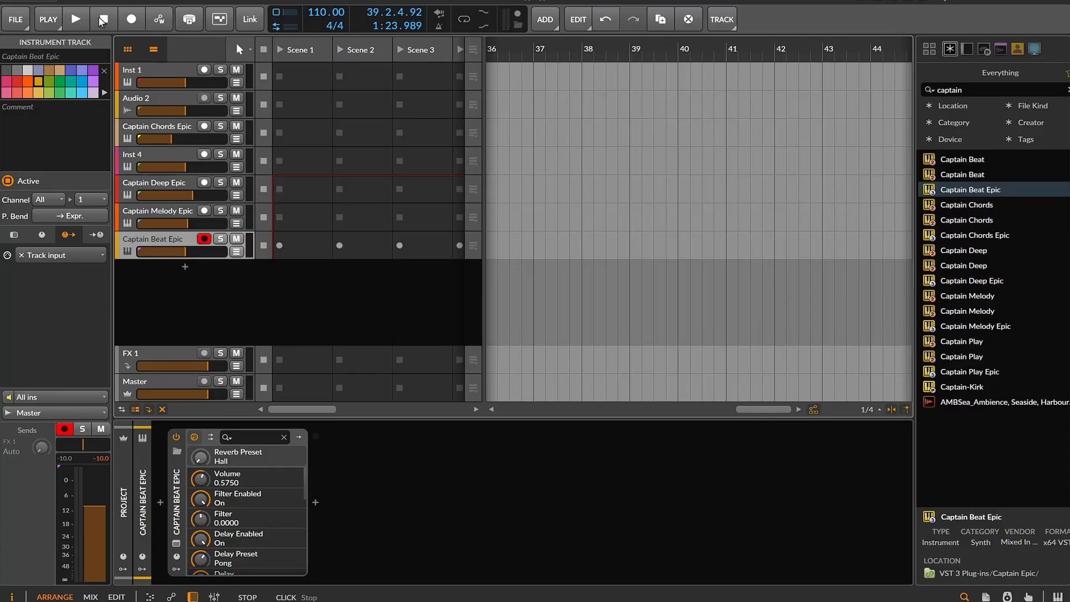
click(155, 153)
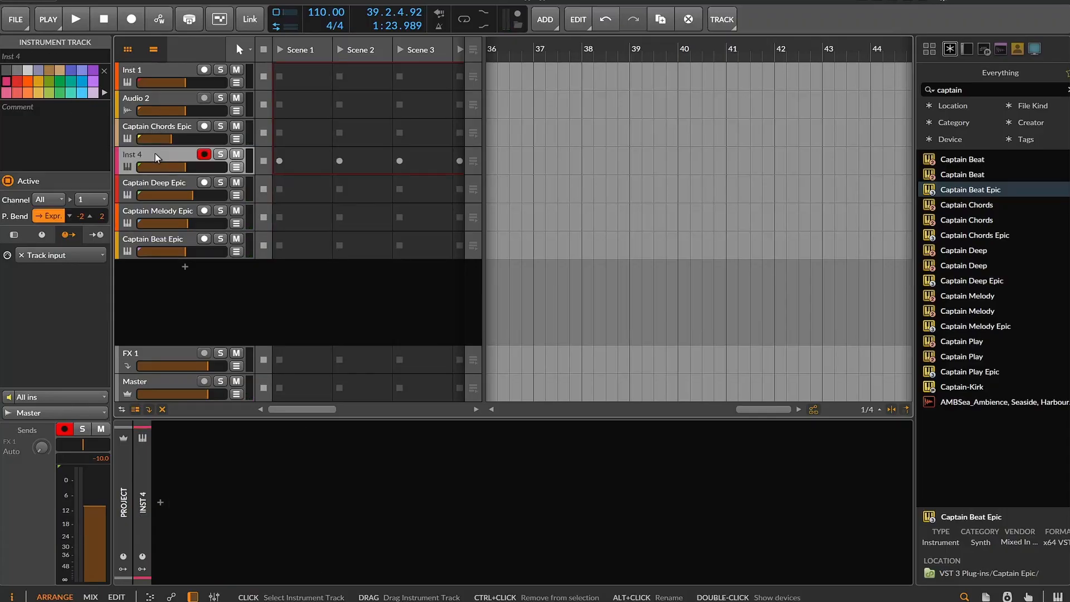
key(Delete)
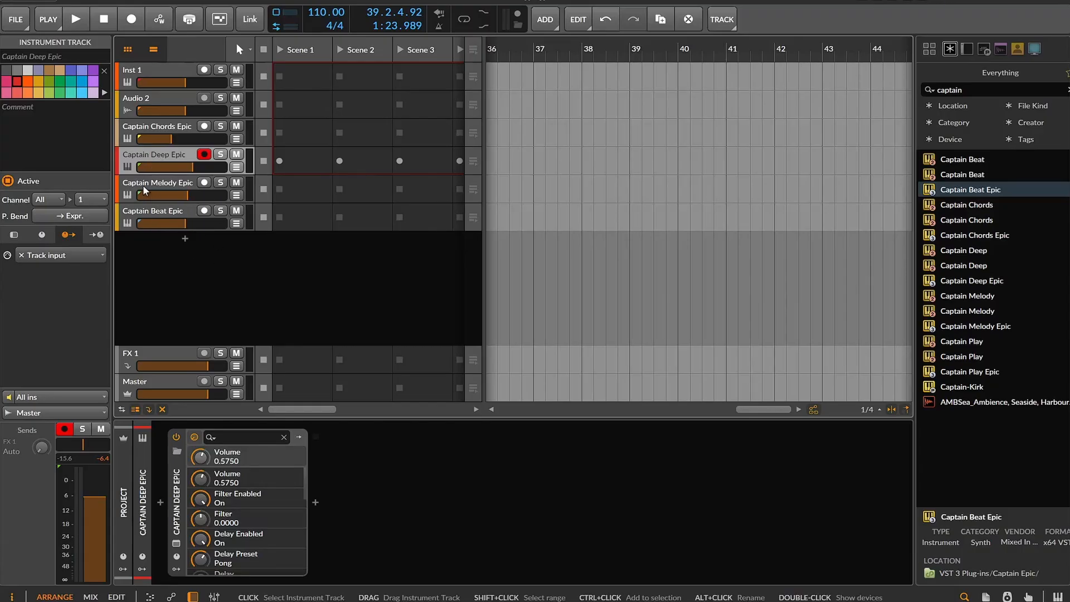
Step: Reopen Captain Chords Epic, invert the first B minor chord downward to start on F#1, and audition the progression
click(164, 122)
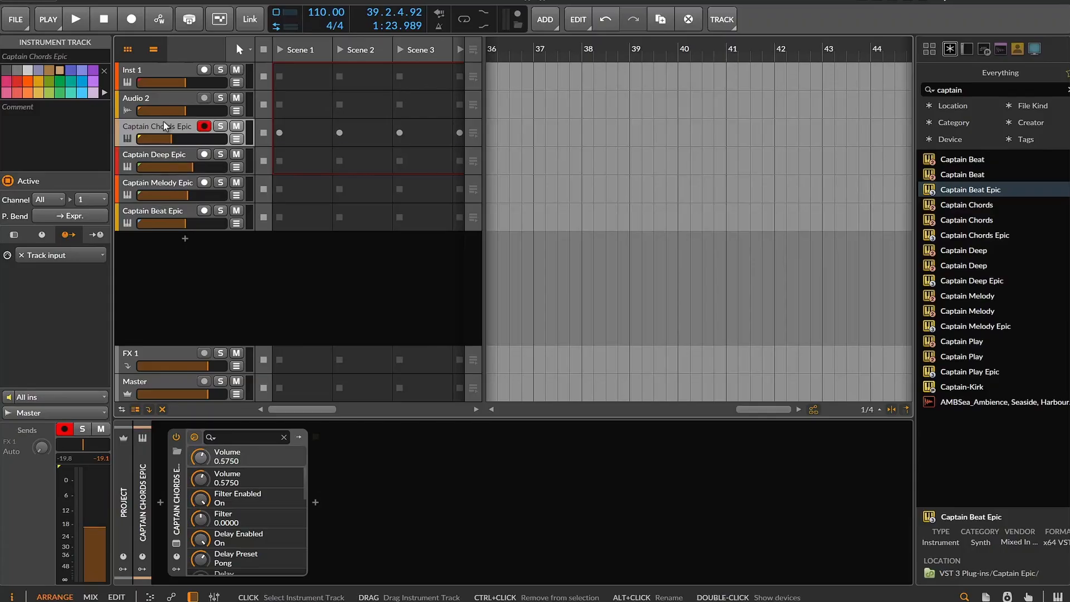
click(177, 542)
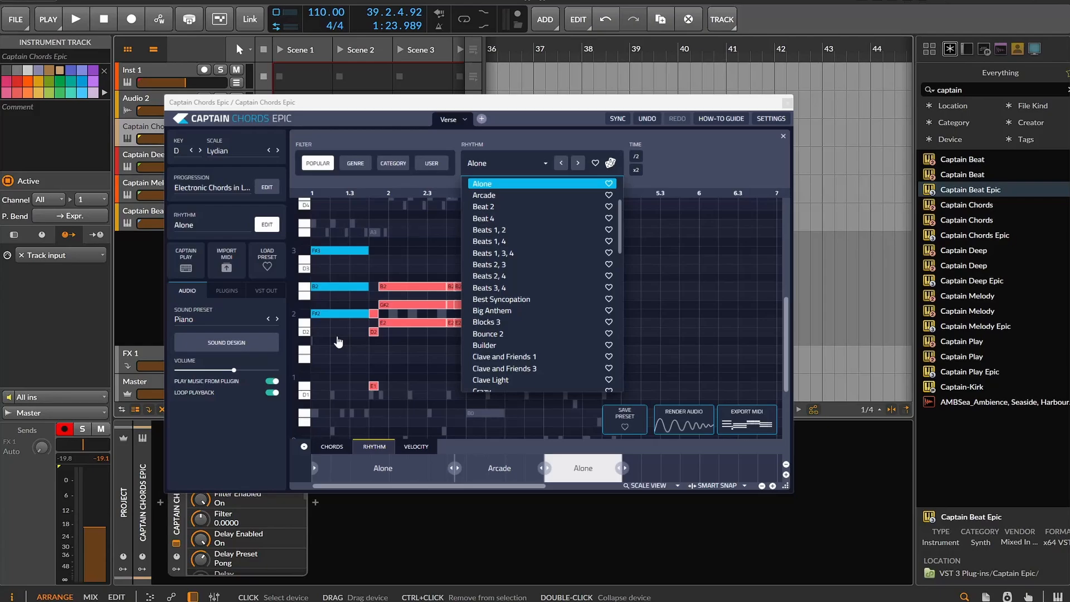
click(524, 144)
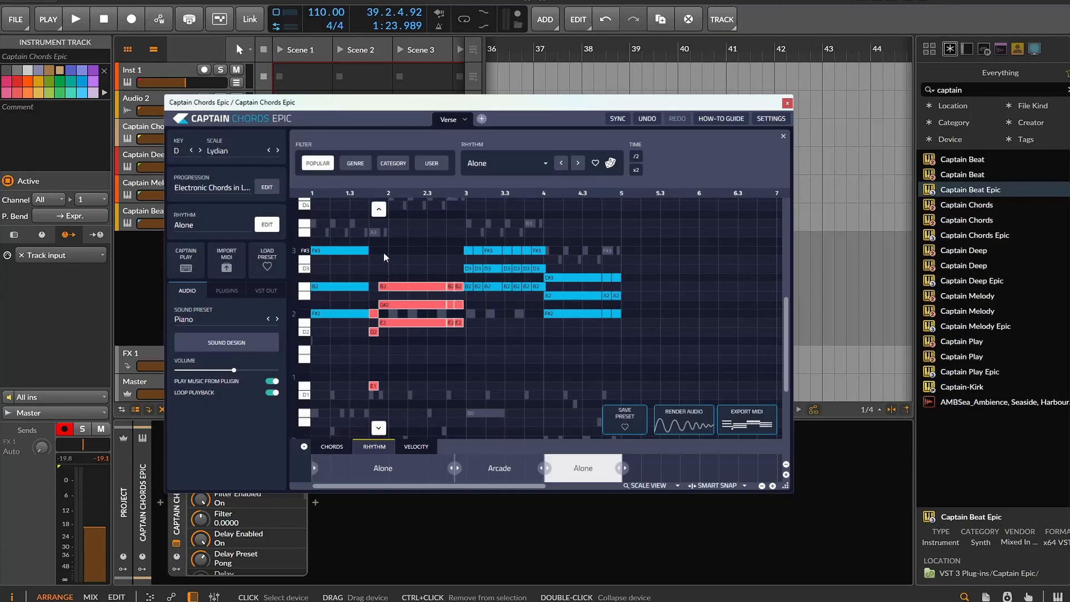
click(339, 210)
click(339, 428)
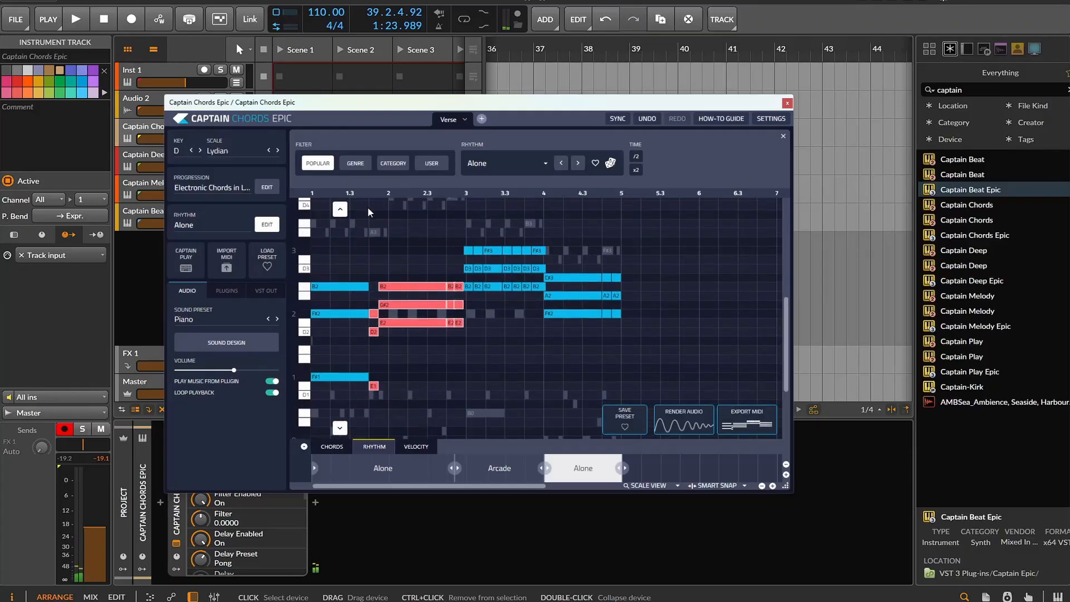
click(76, 19)
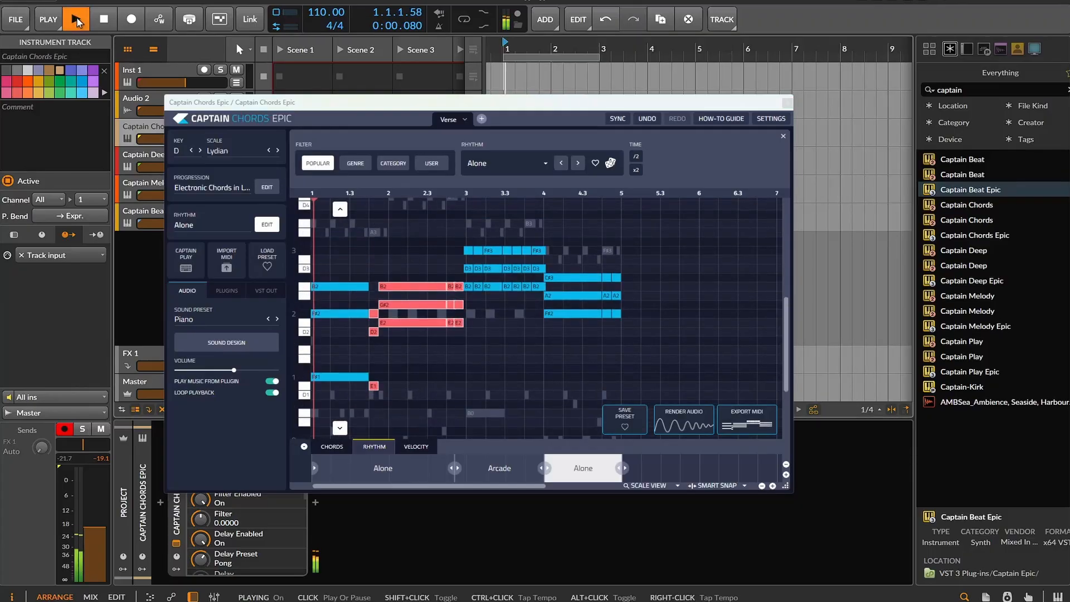
click(110, 18)
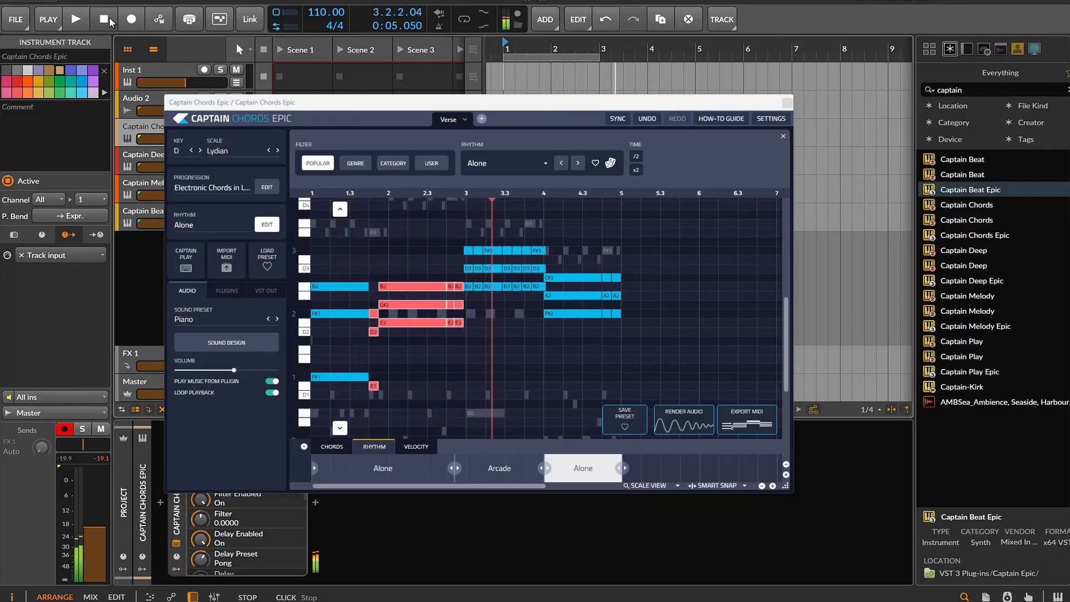
Step: Change the rhythm of the Arcade section before bar 4 to Beat 4 and play the arrangement to audition it
click(502, 313)
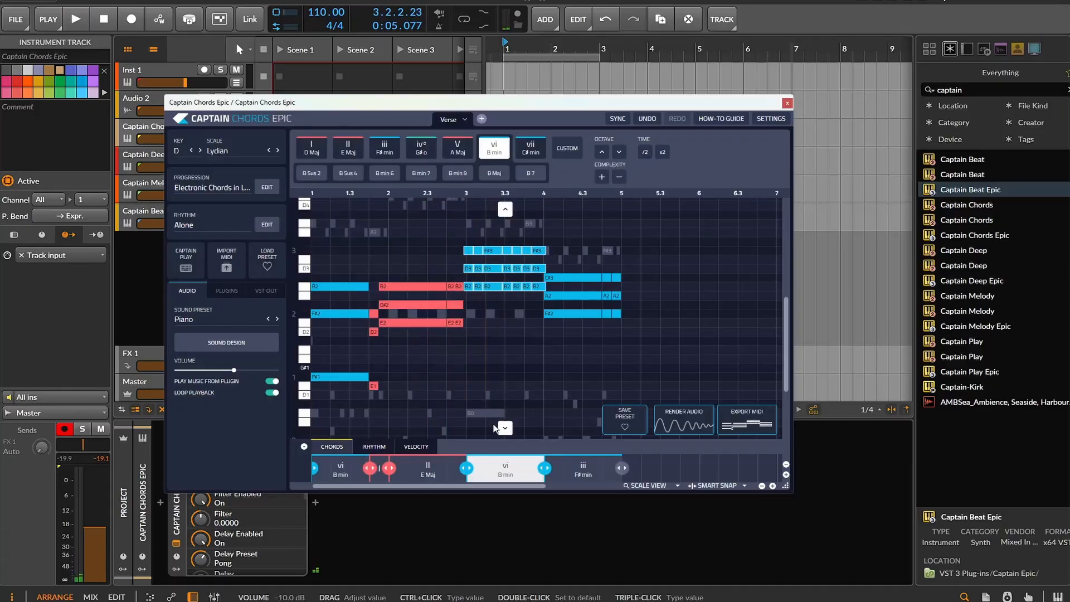
click(379, 451)
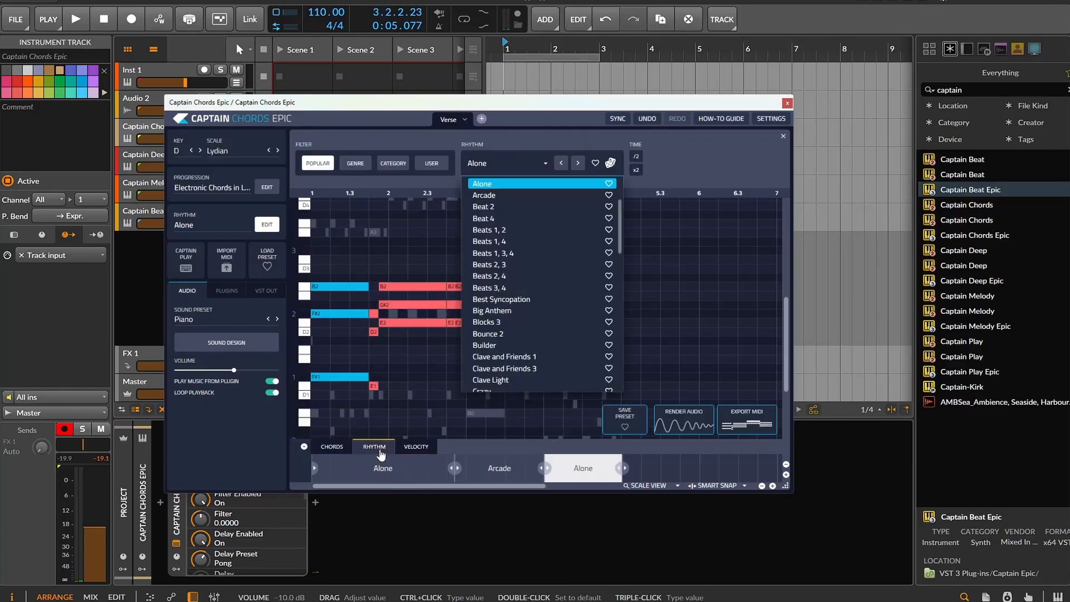
scroll(524, 318, down, 1)
click(507, 467)
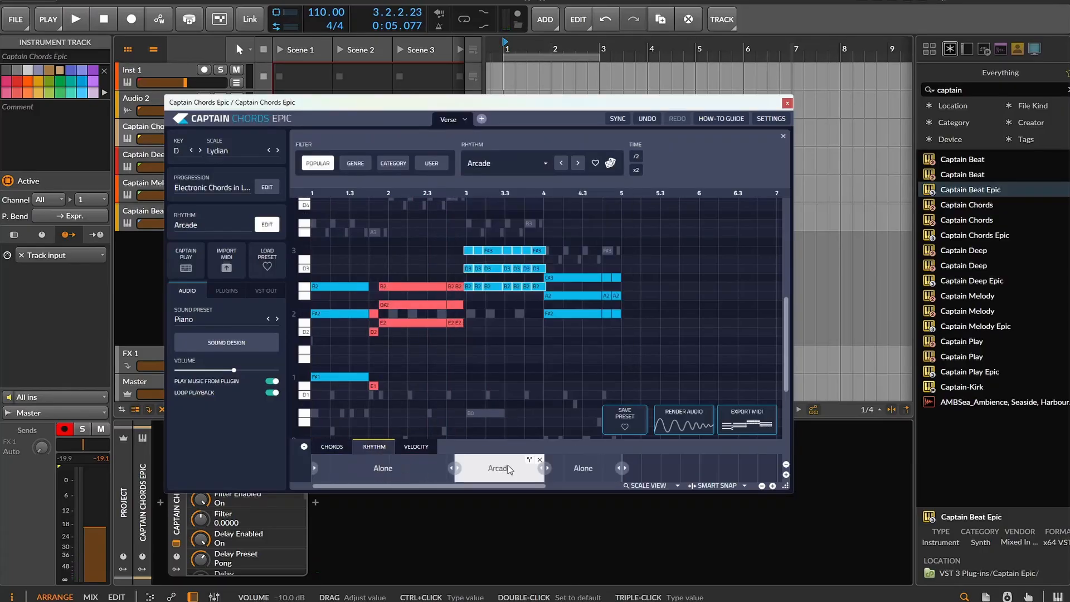
click(576, 163)
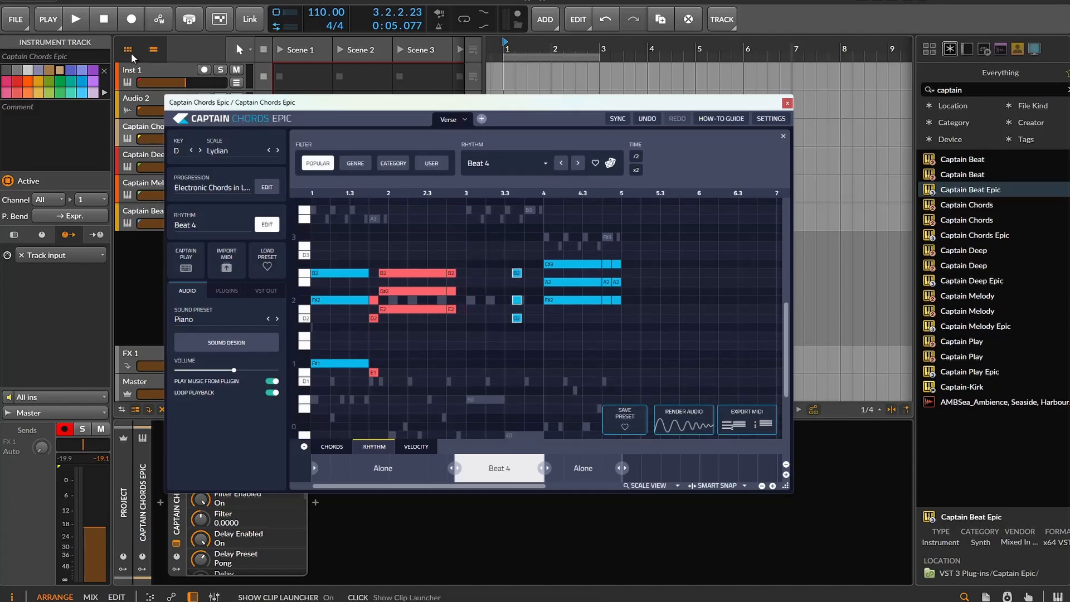
click(76, 20)
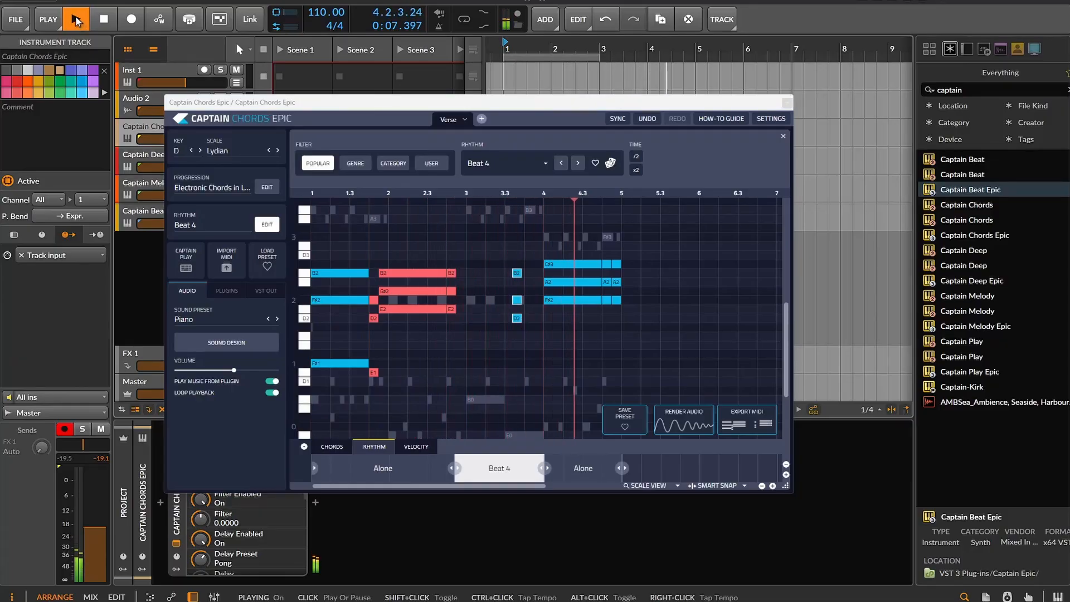
click(77, 22)
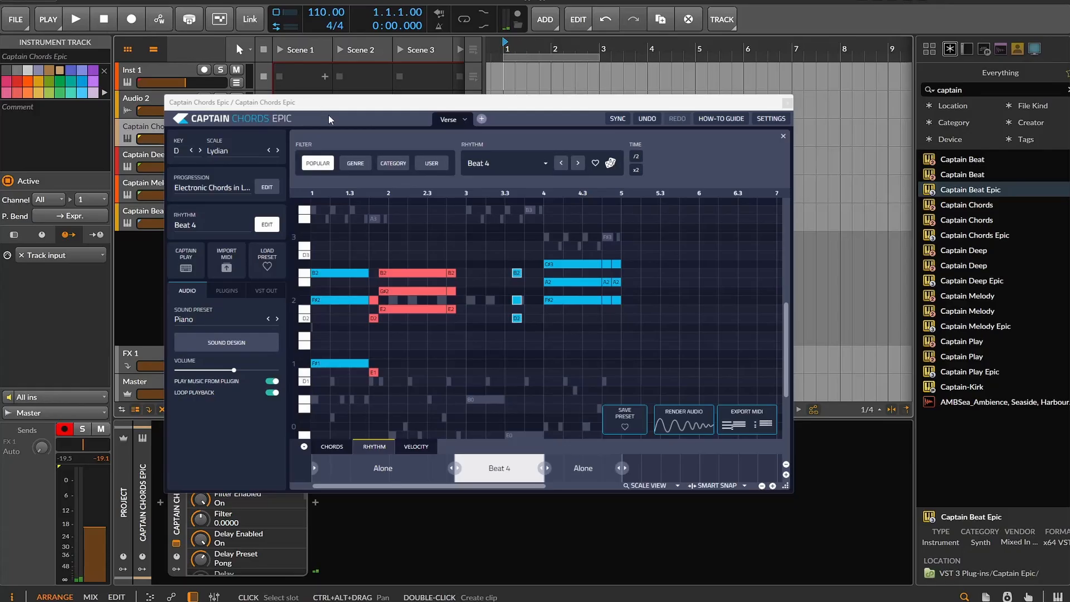
Step: Change the rhythm of the Beat 4 section before bar 4 to Best Syncopation and play the arrangement to audition it
click(586, 168)
click(553, 265)
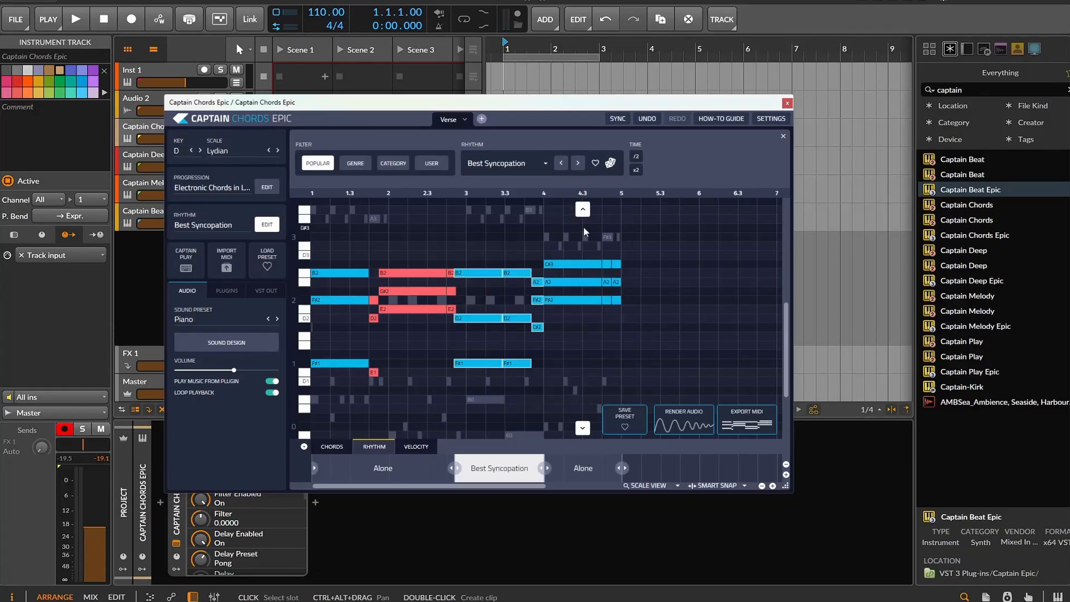
click(72, 26)
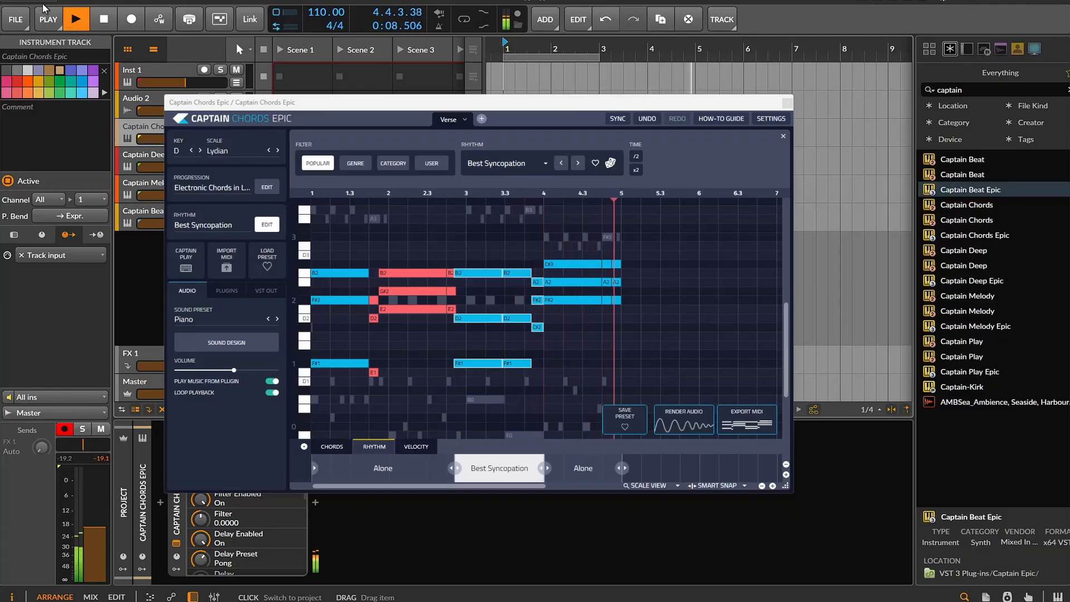
click(106, 20)
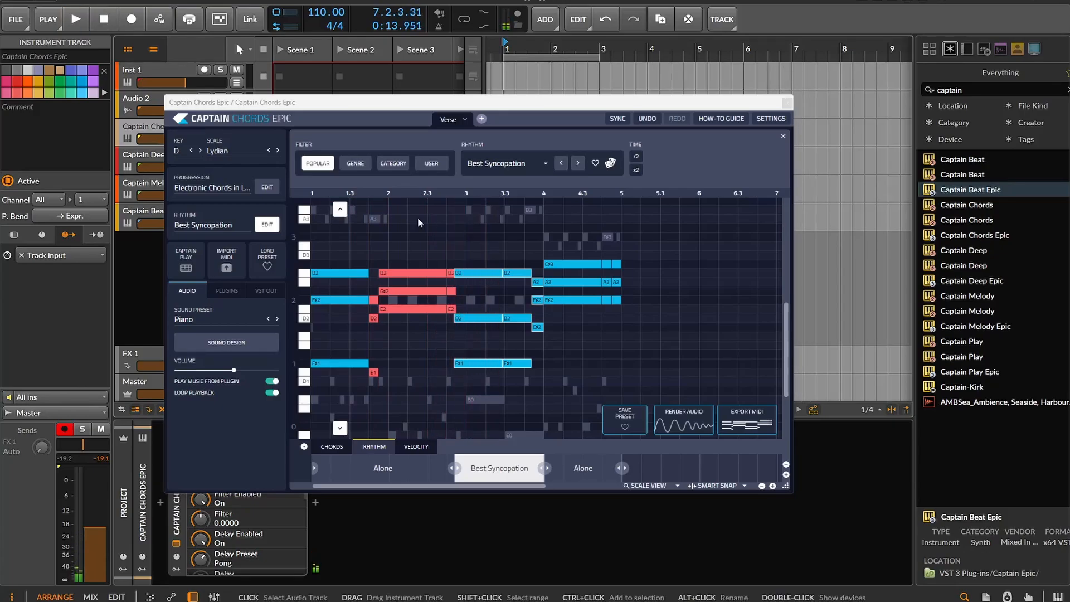
Step: Try the Best Syncopation section's chord in a higher inversion during playback, and shift its inversion down
click(505, 209)
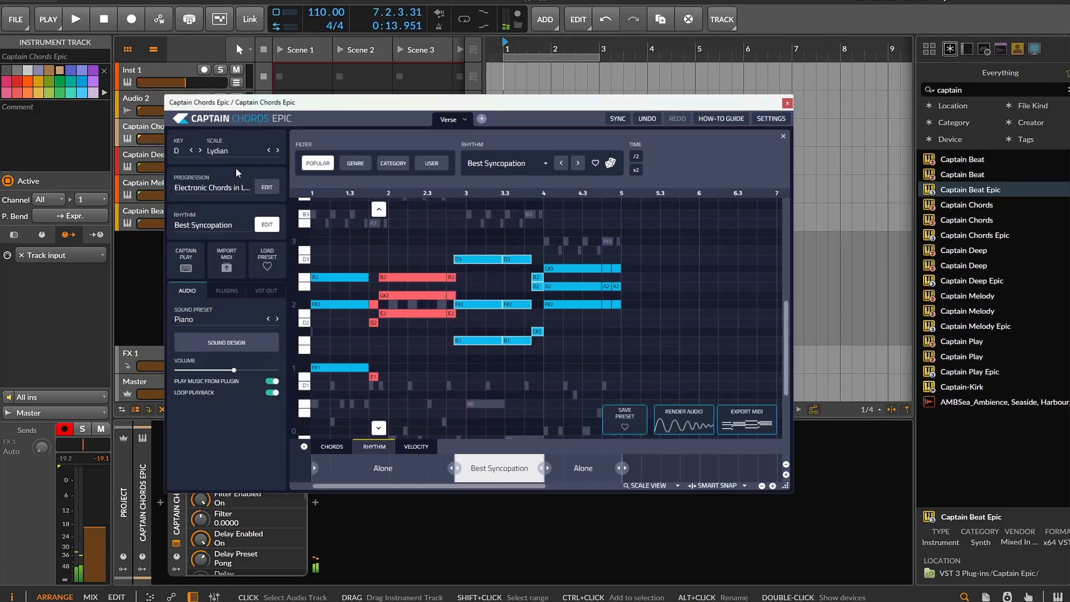
click(76, 20)
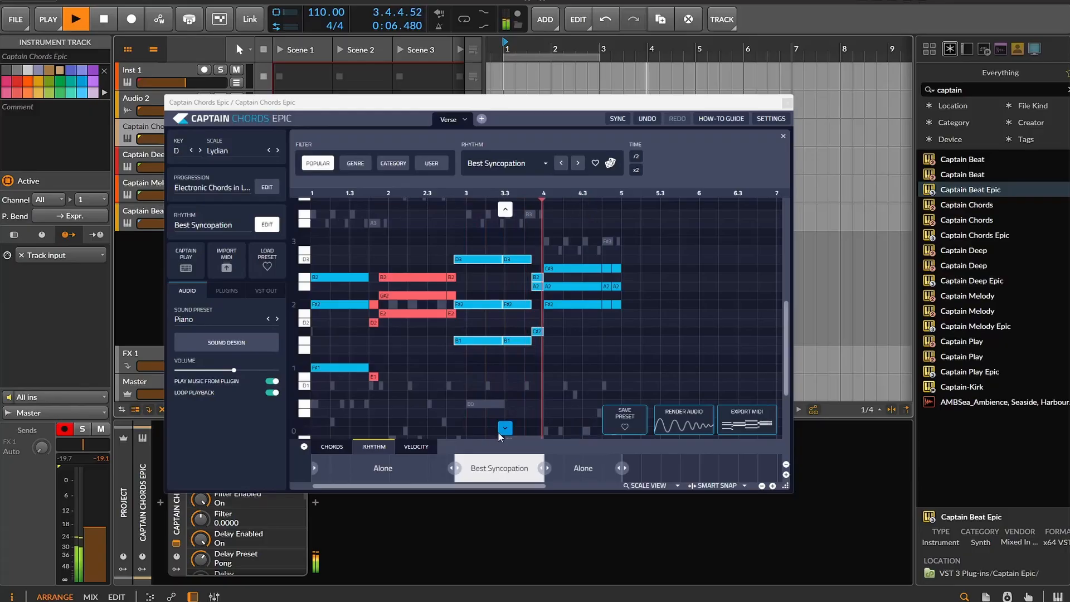
click(507, 433)
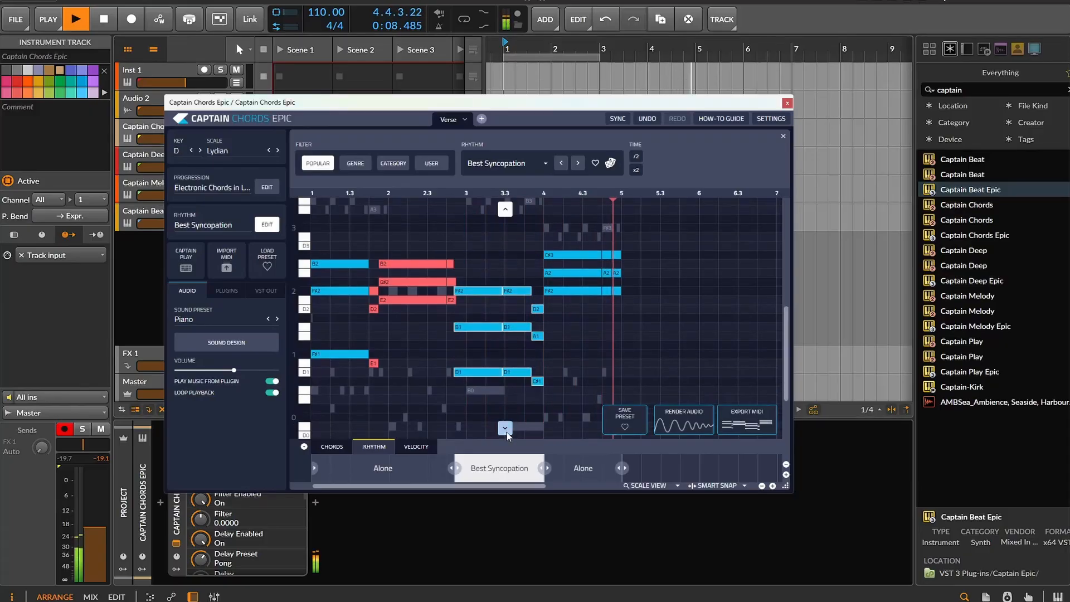
Step: Step through the rhythm presets for the section before bar 4 up to Clave Light while listening, and stop playback
click(578, 165)
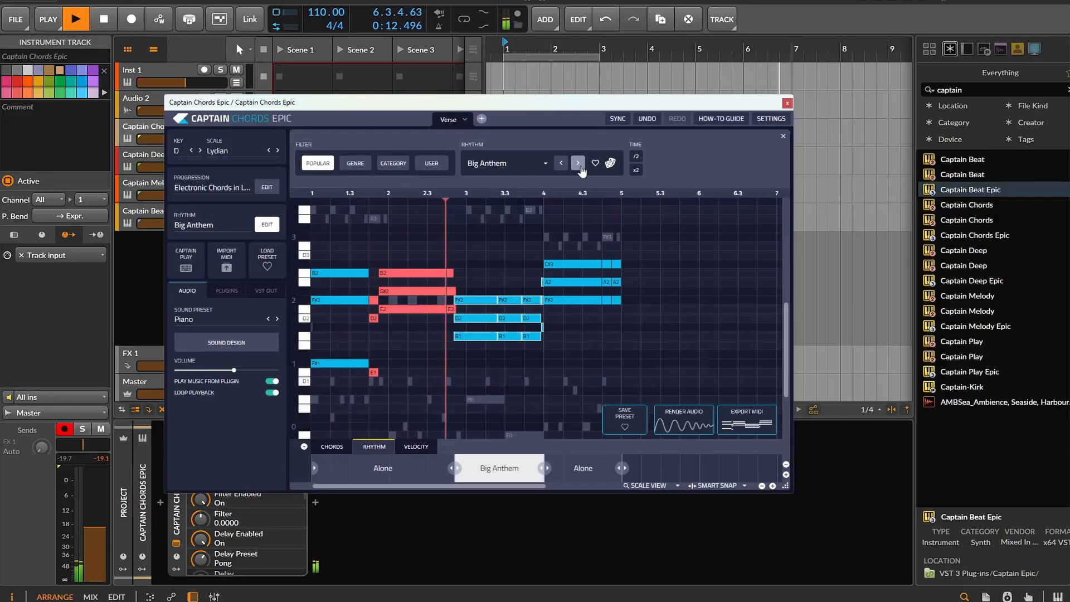
click(580, 166)
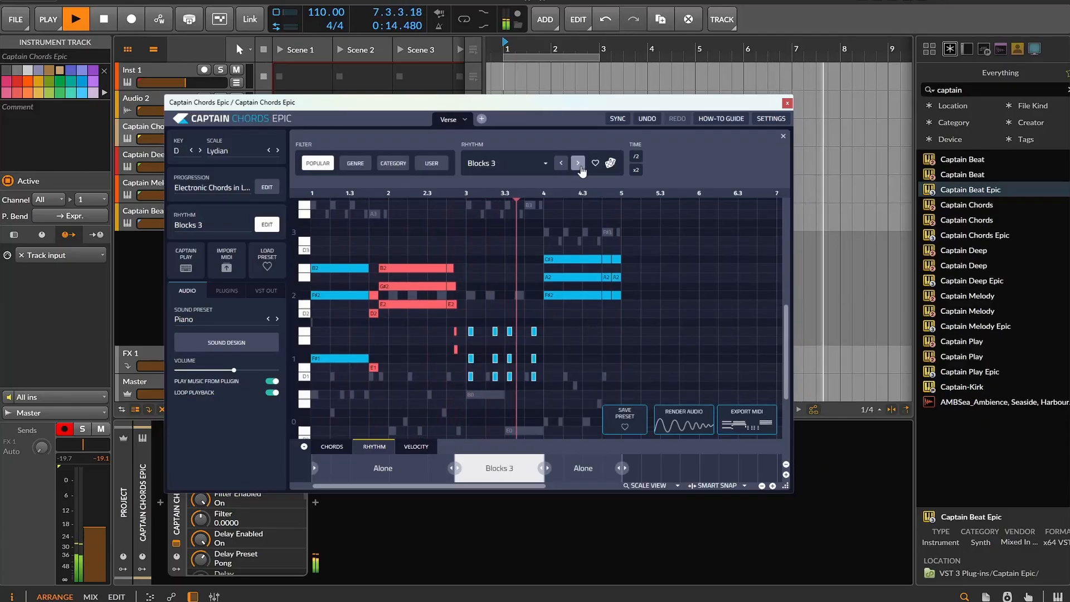
click(579, 167)
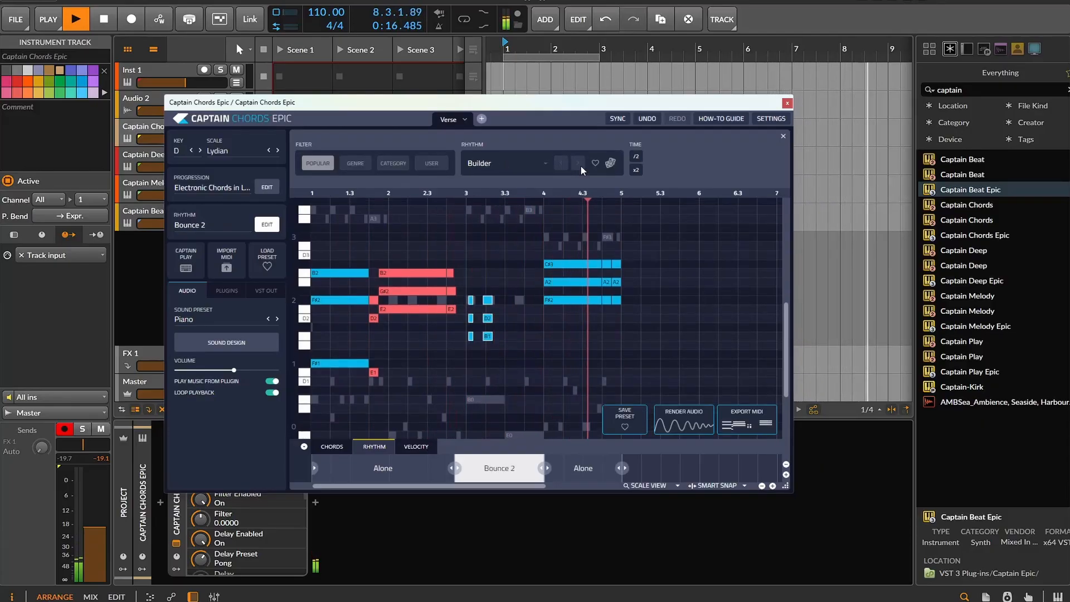
click(579, 167)
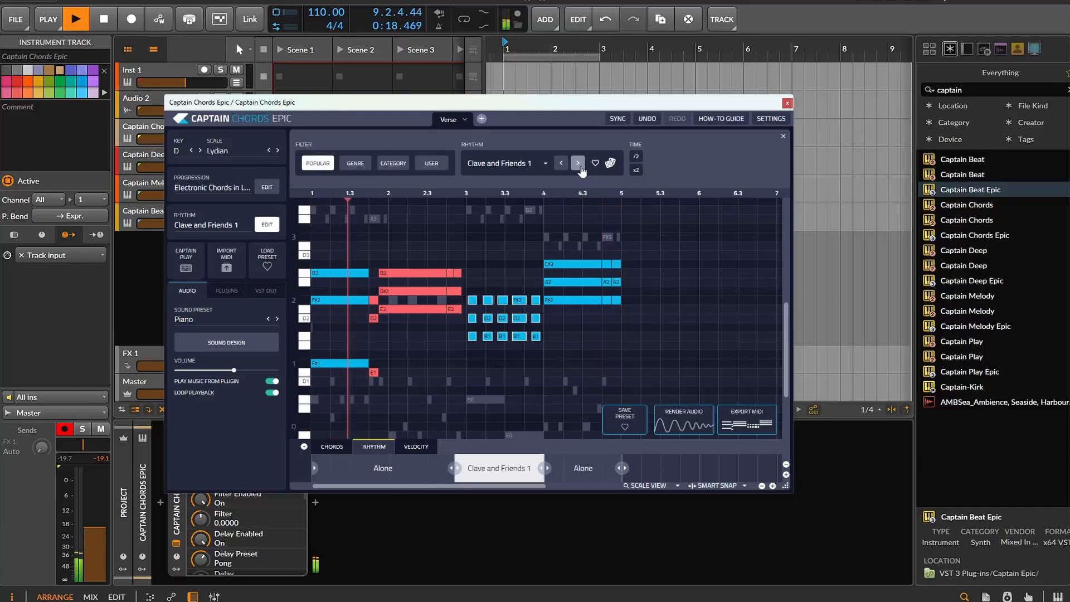
click(578, 163)
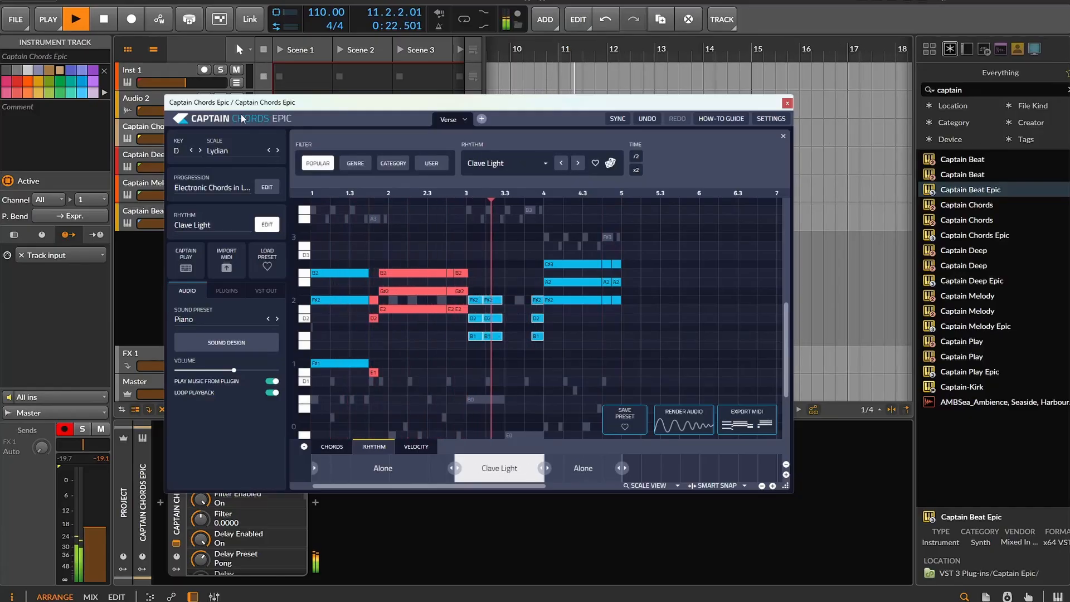
click(105, 20)
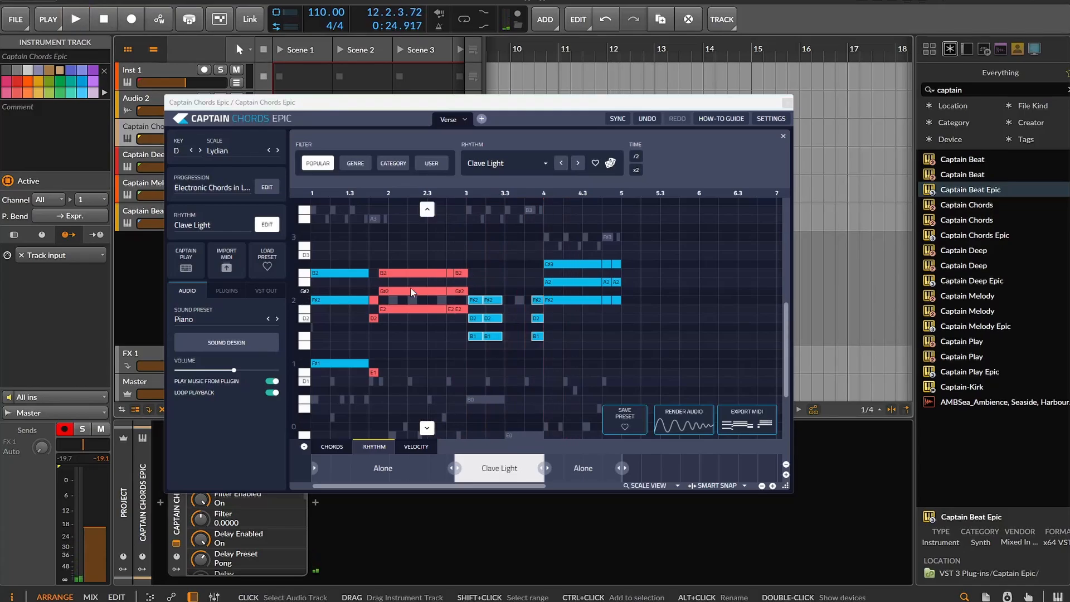
Step: Invert the Clave Light section's B minor chord upward to start on D2 and audition the progression
click(505, 210)
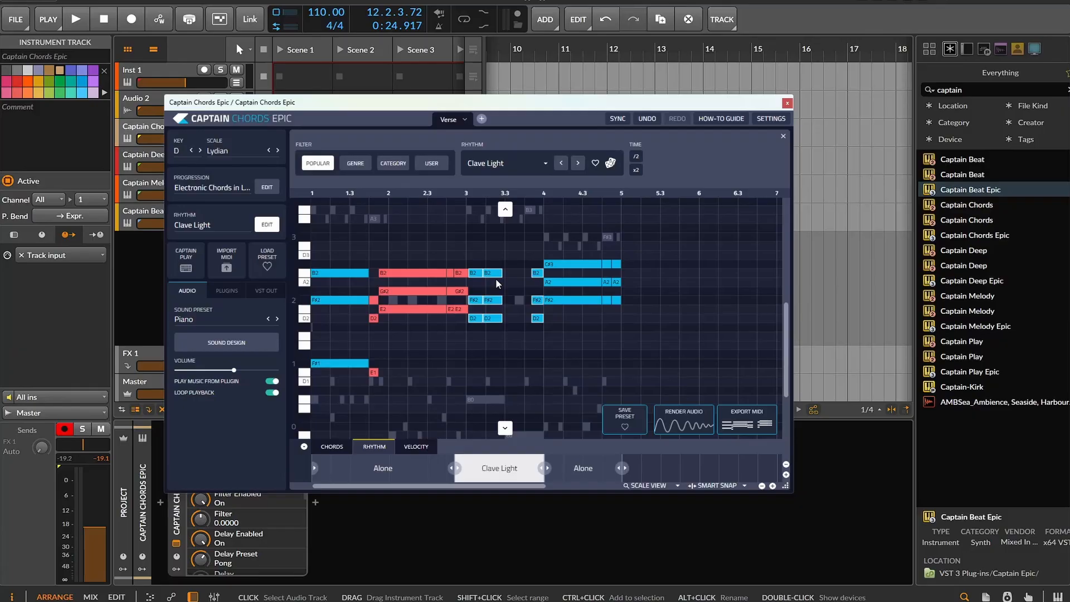
click(72, 29)
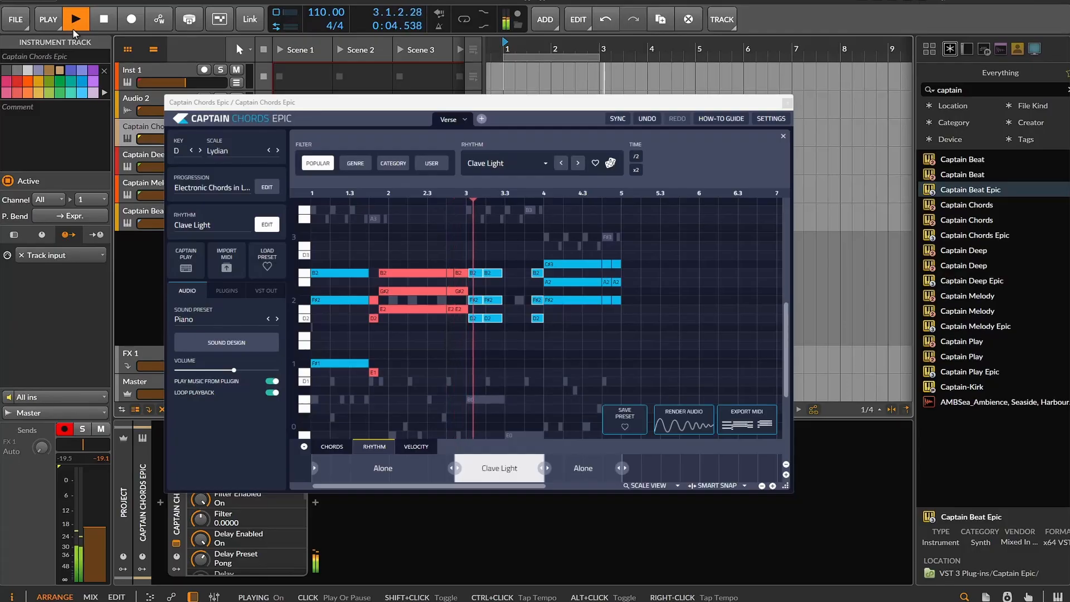
click(103, 19)
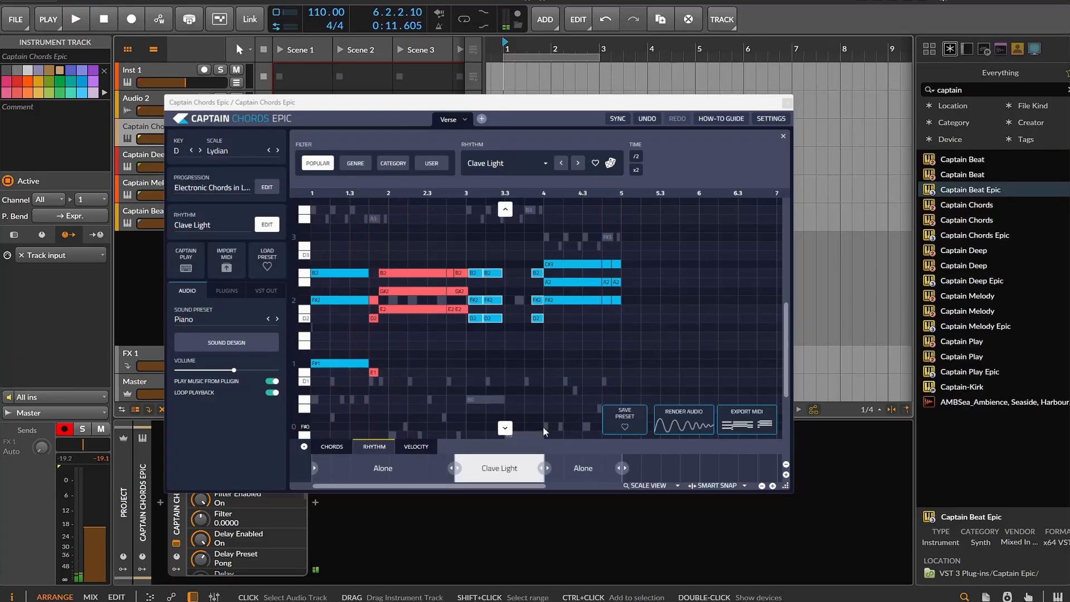
Step: Remove the Clave Light section so the Alone rhythm extends to bar 4, and audition the progression
click(520, 465)
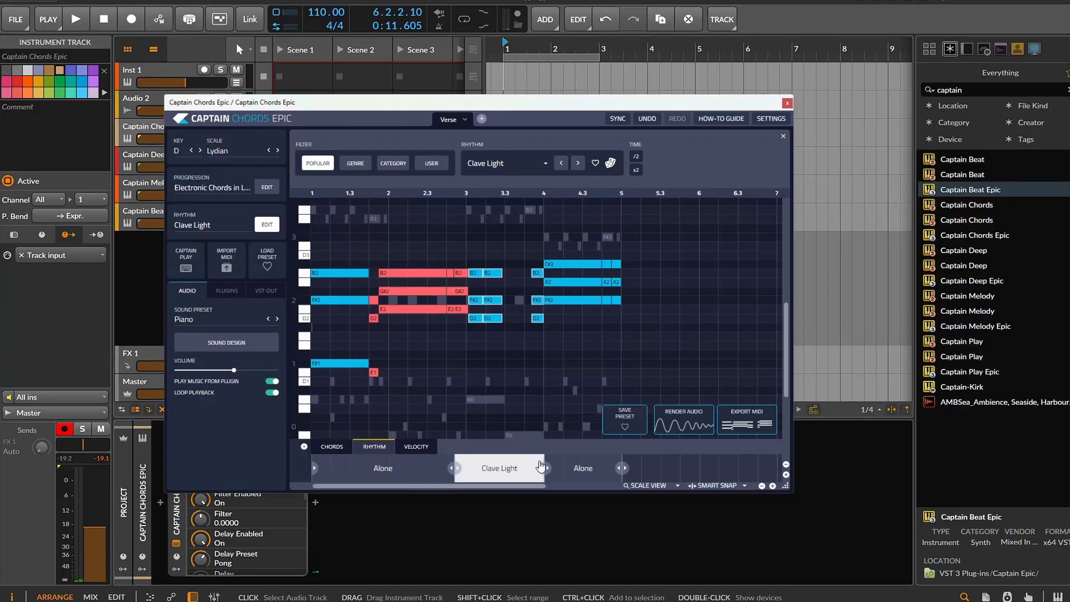
click(539, 461)
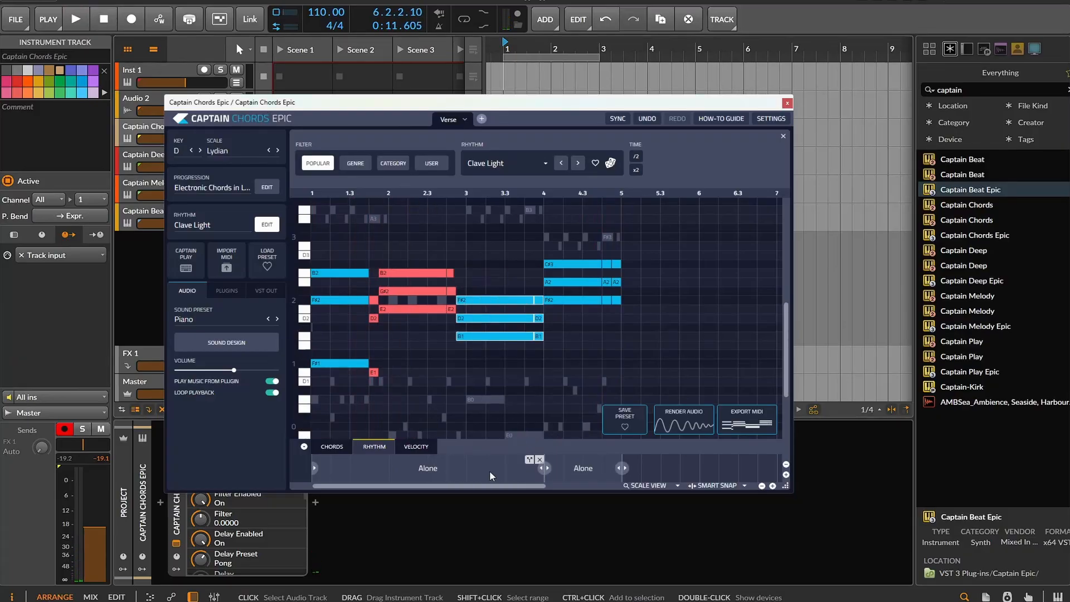
click(68, 19)
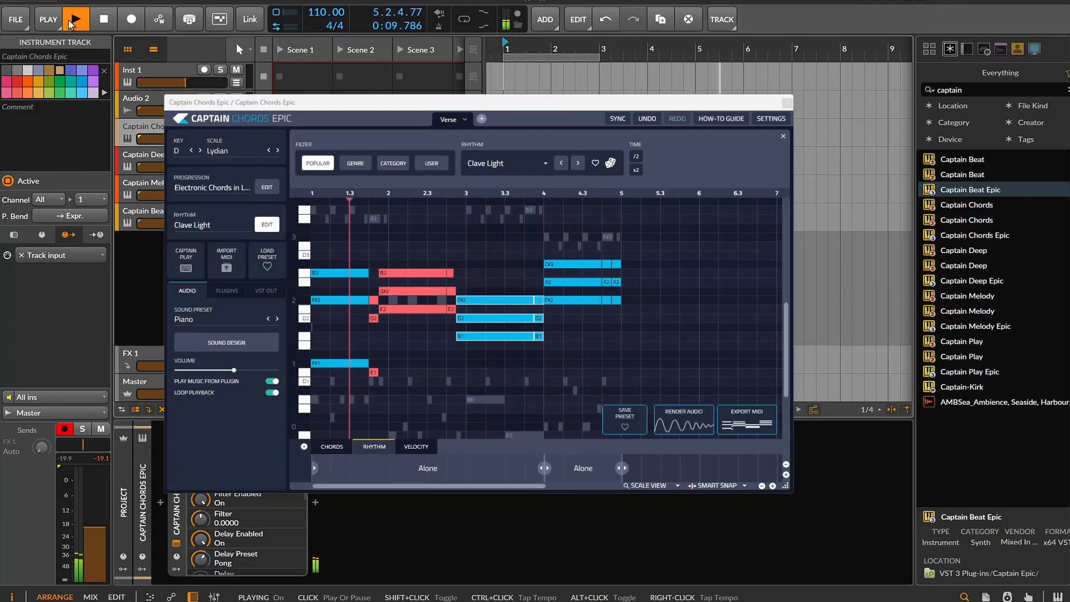
click(109, 15)
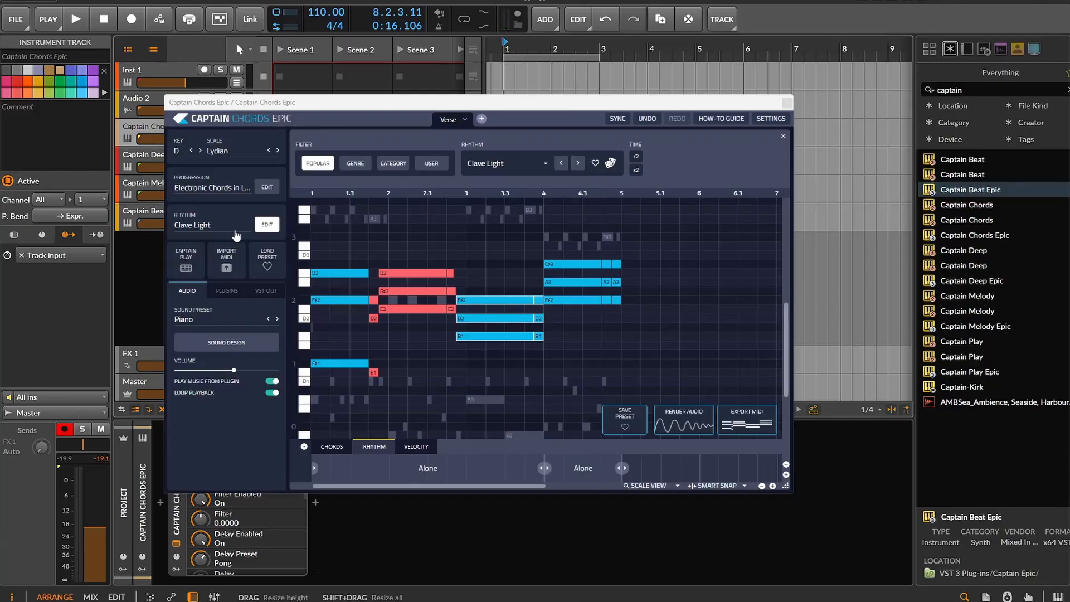
scroll(475, 308, down, 4)
scroll(477, 308, up, 12)
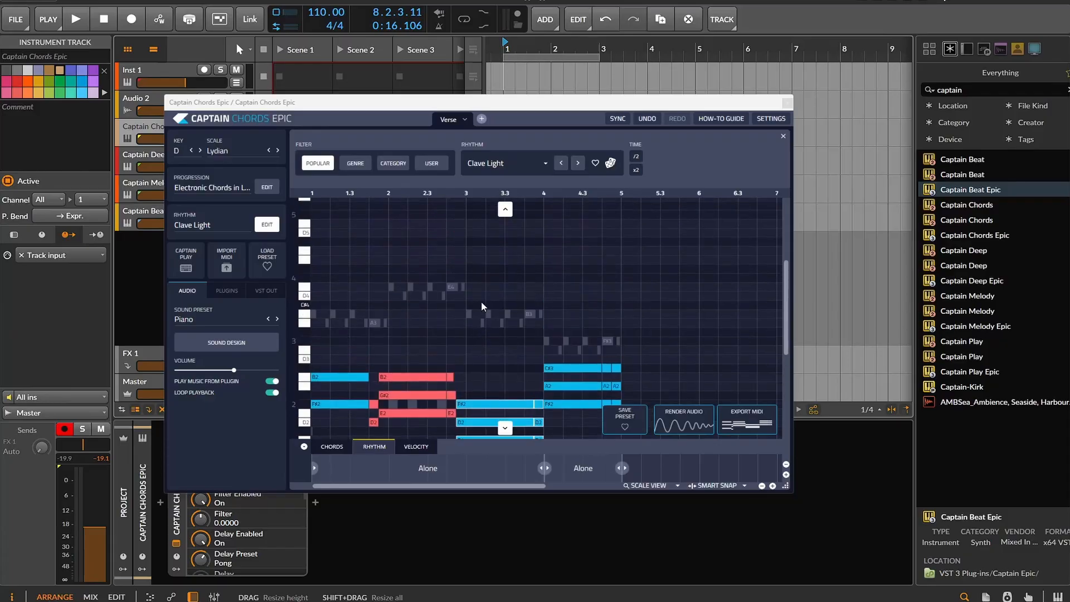
scroll(491, 311, down, 3)
scroll(496, 306, down, 2)
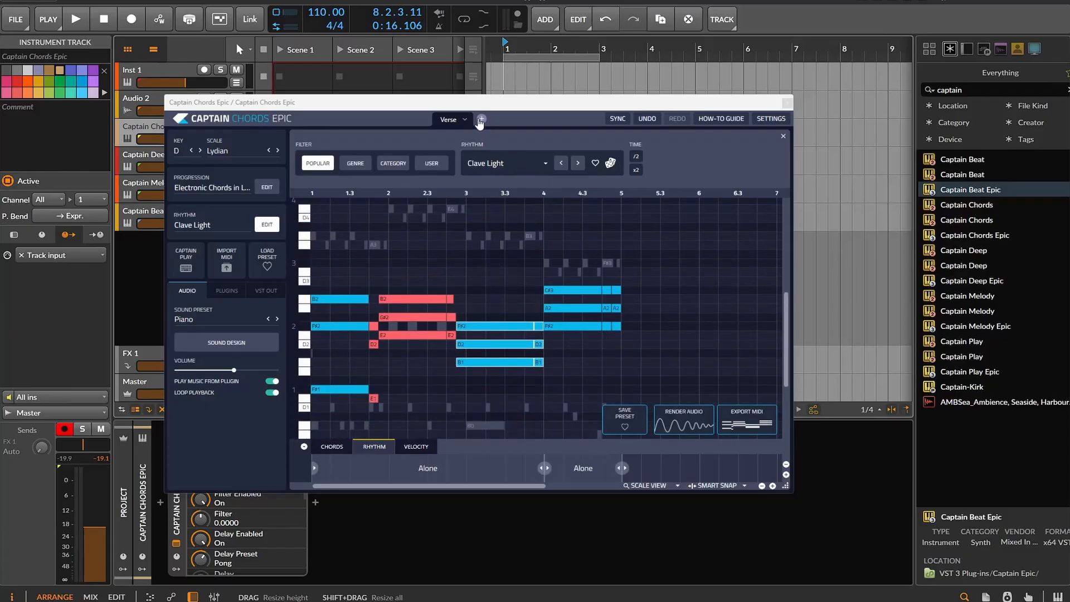
Step: Create a new tab named bside next to the Verse tab
click(480, 120)
click(492, 137)
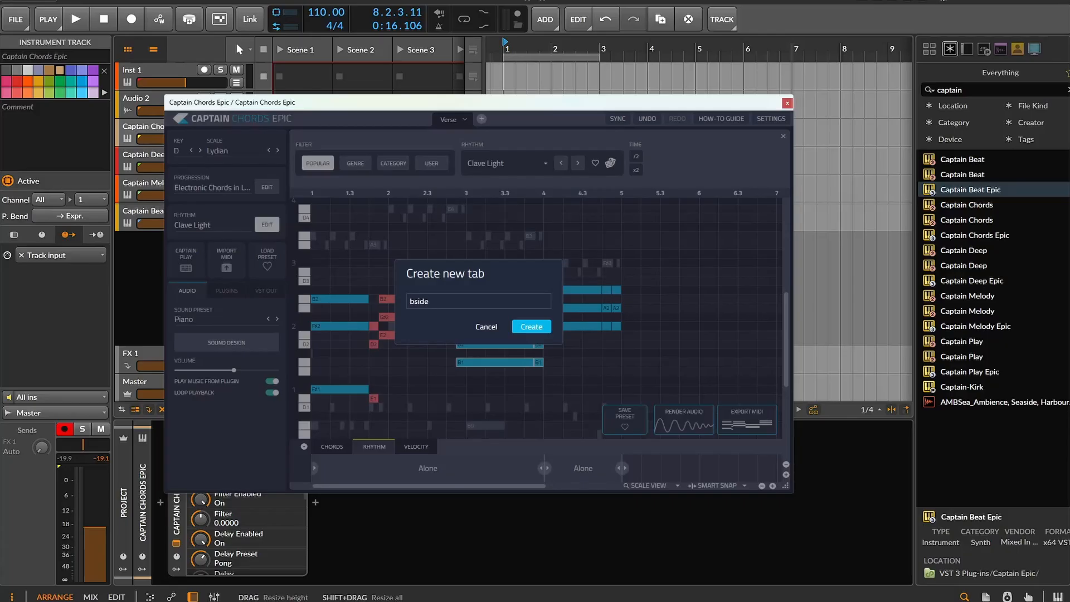
key(Return)
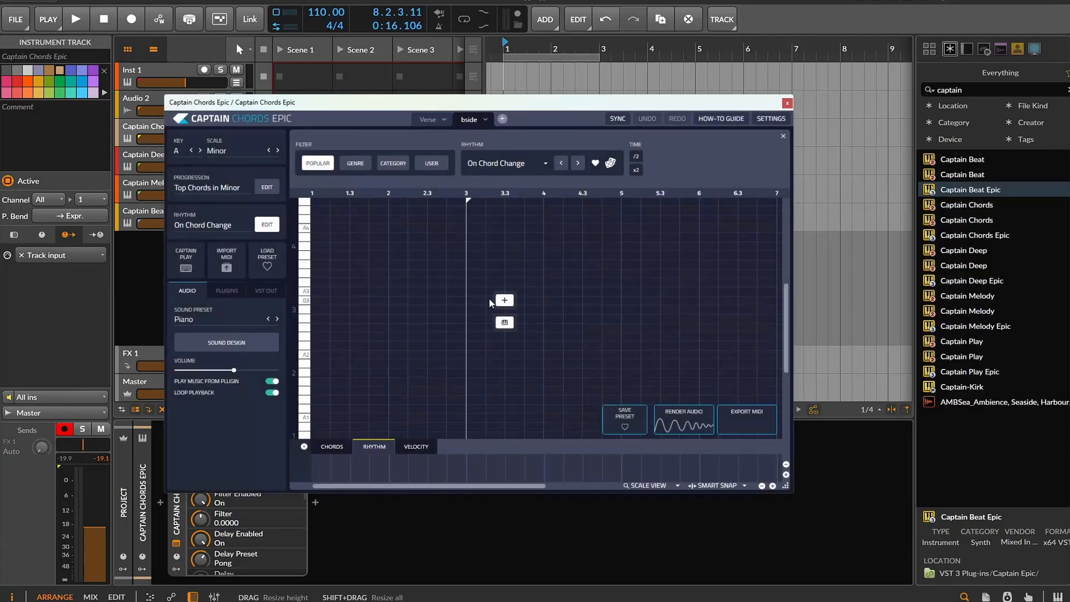
Step: Fill the first four bars of the bside tab with E min 7 for two bars, F Maj and D min, and play it
double_click(515, 323)
mouse_move(512, 313)
mouse_down()
mouse_move(408, 314)
mouse_move(505, 314)
mouse_up()
drag(459, 247, 769, 358)
drag(509, 349, 361, 362)
click(405, 278)
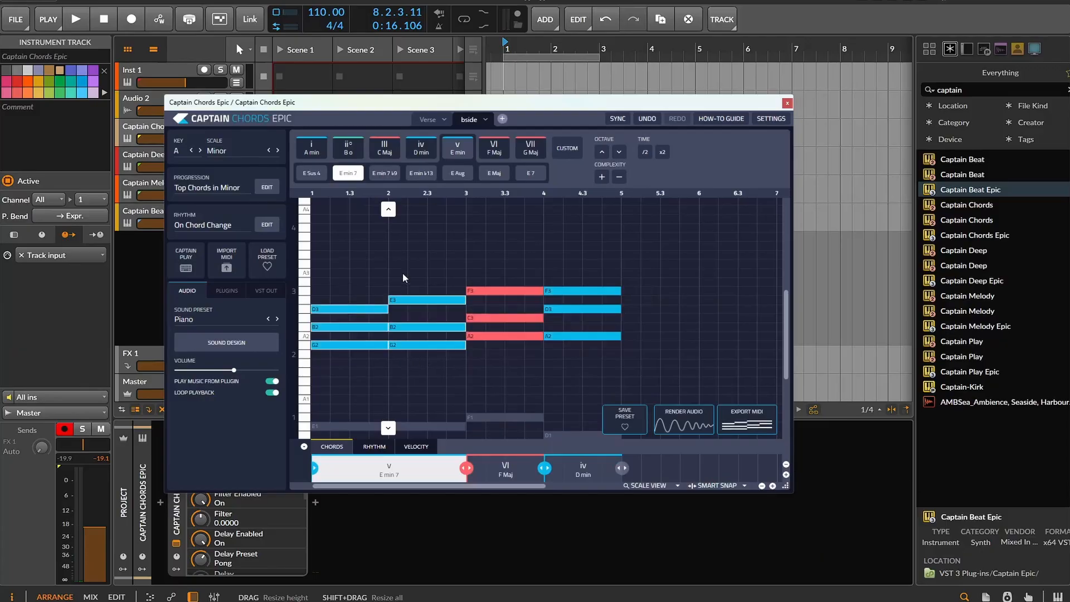
click(76, 20)
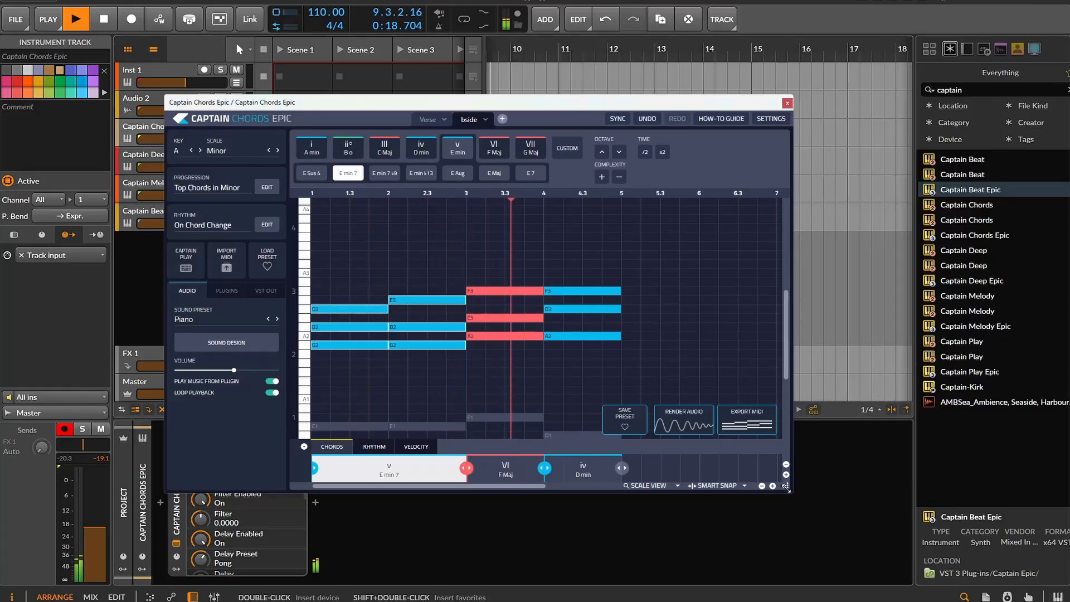
Step: Enlarge the Captain Chords Epic window and add two D min chords in bars 5 and 6 of the bside tab
drag(786, 486, 1028, 538)
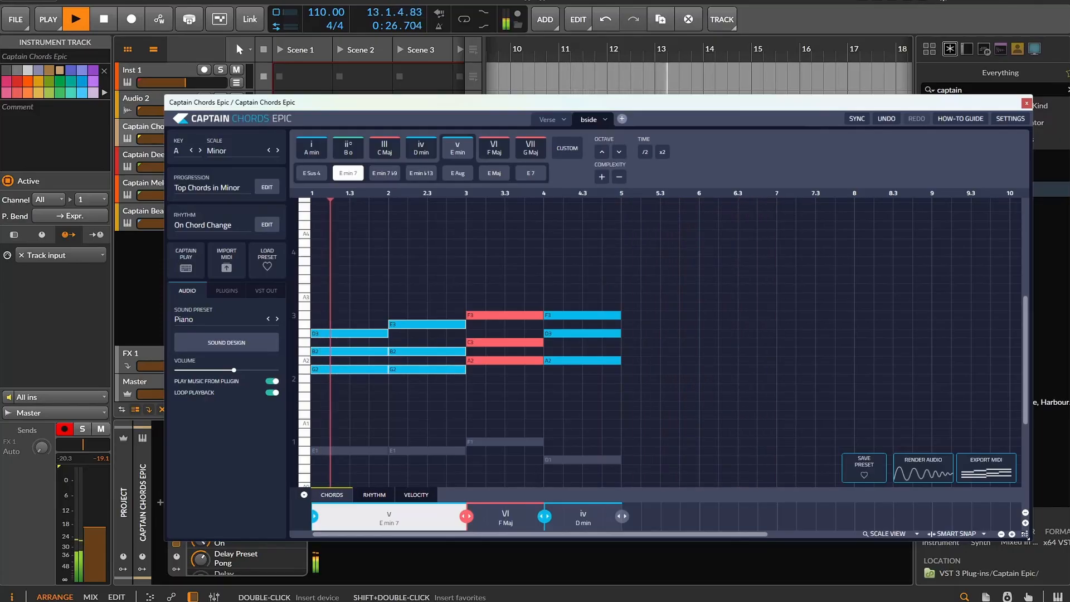
mouse_move(710, 406)
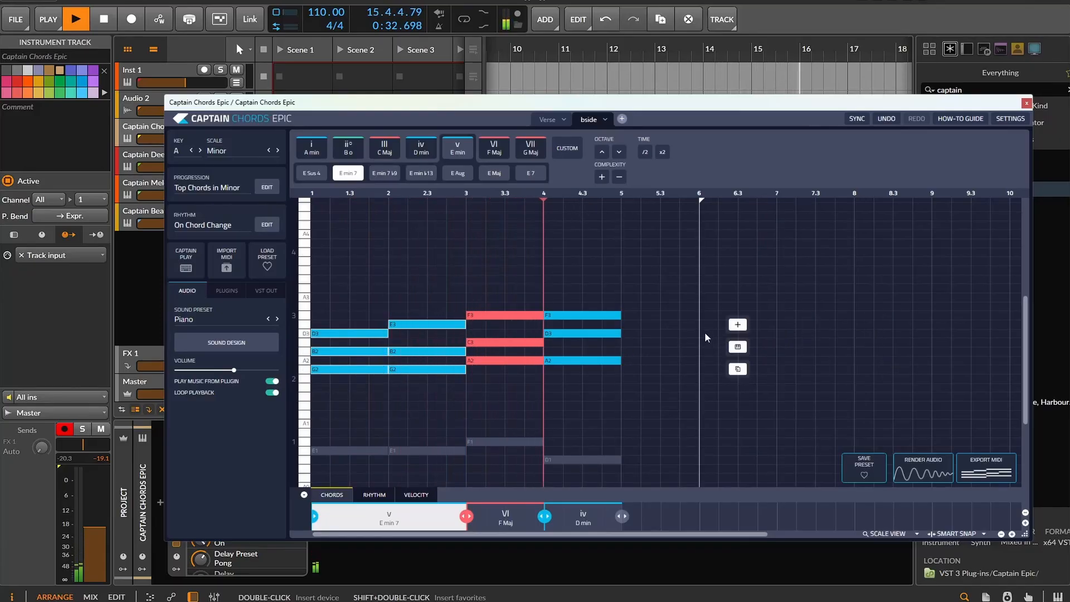
click(663, 325)
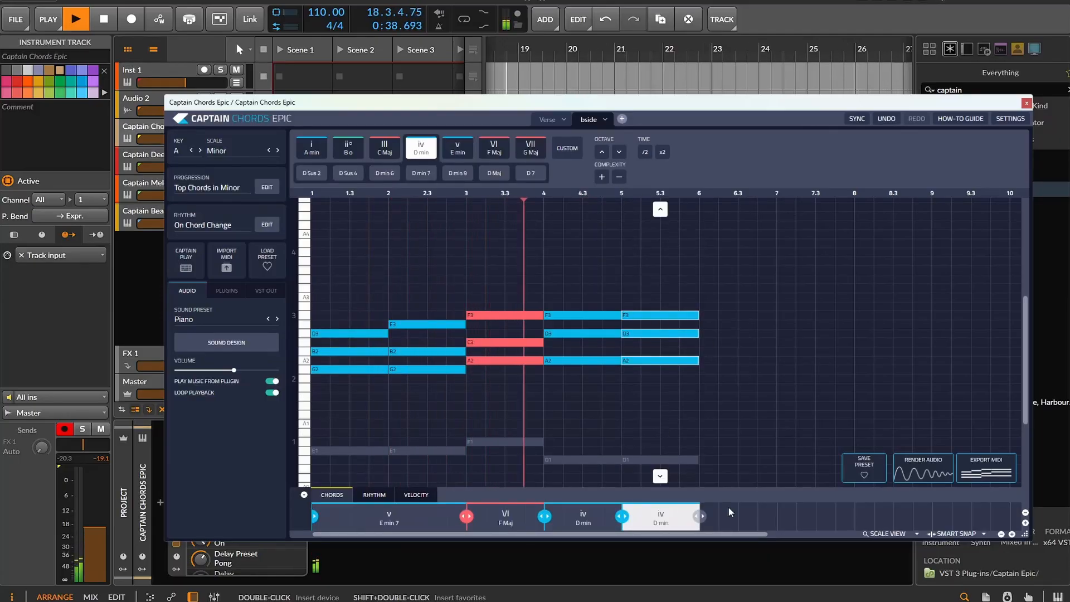
click(736, 331)
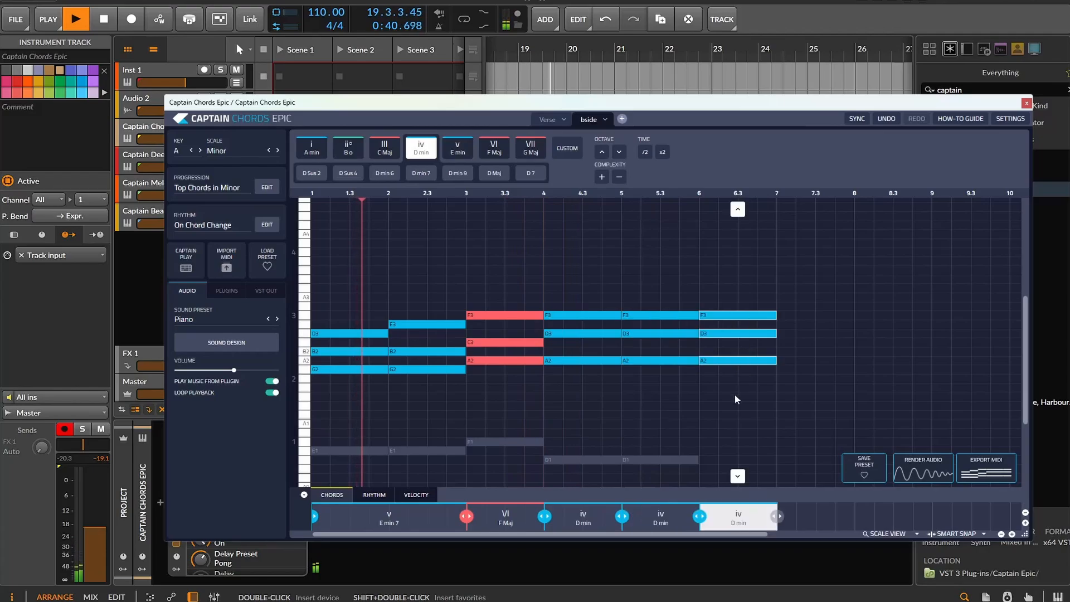
Step: Change the bar 5 chord to A min and the bar 6 chord to E min
click(661, 516)
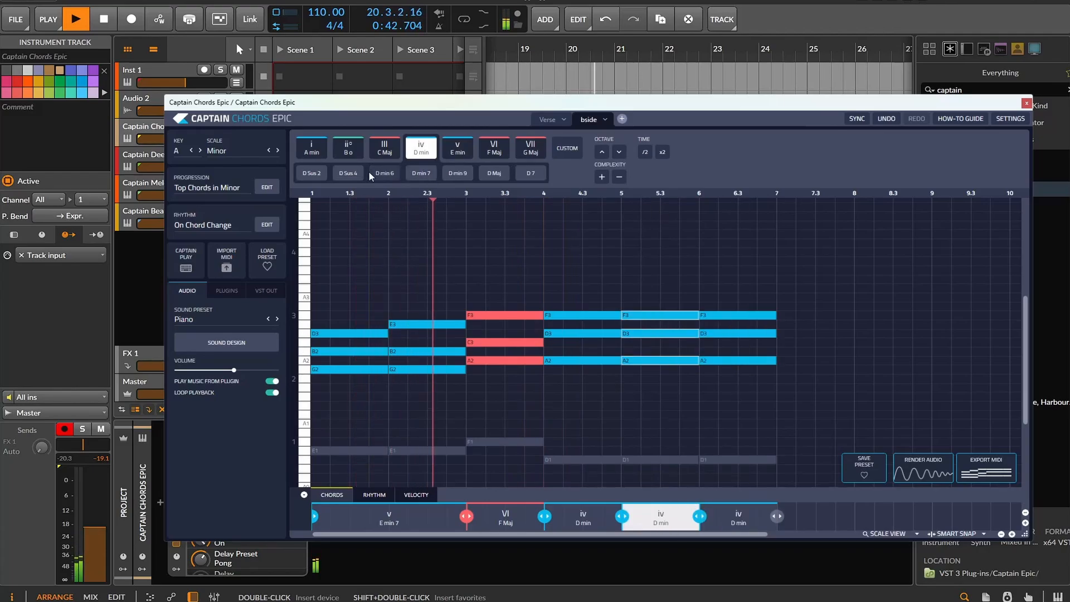
click(311, 148)
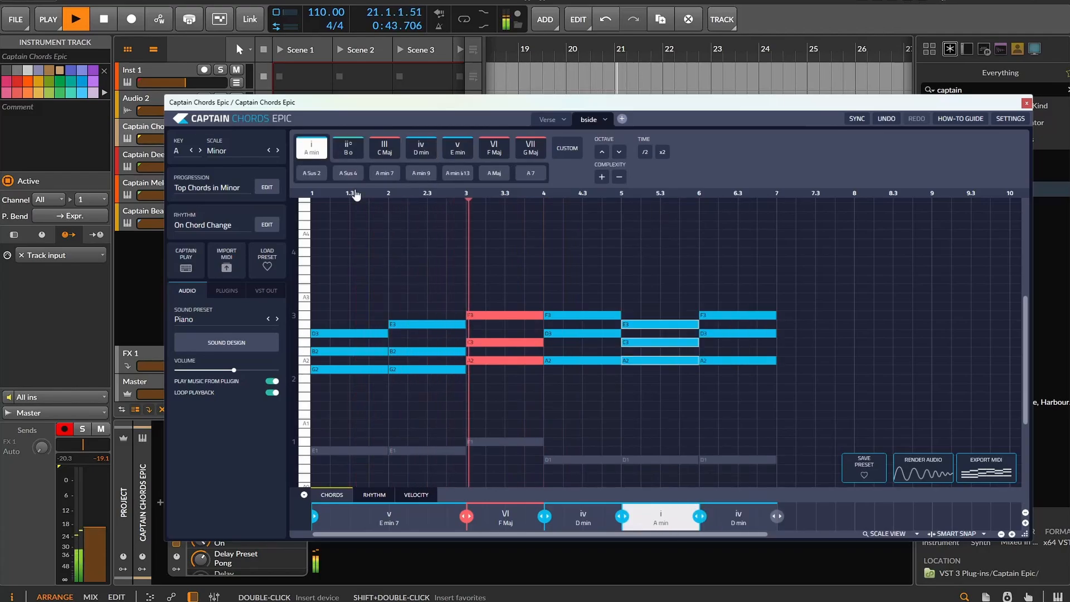
click(733, 518)
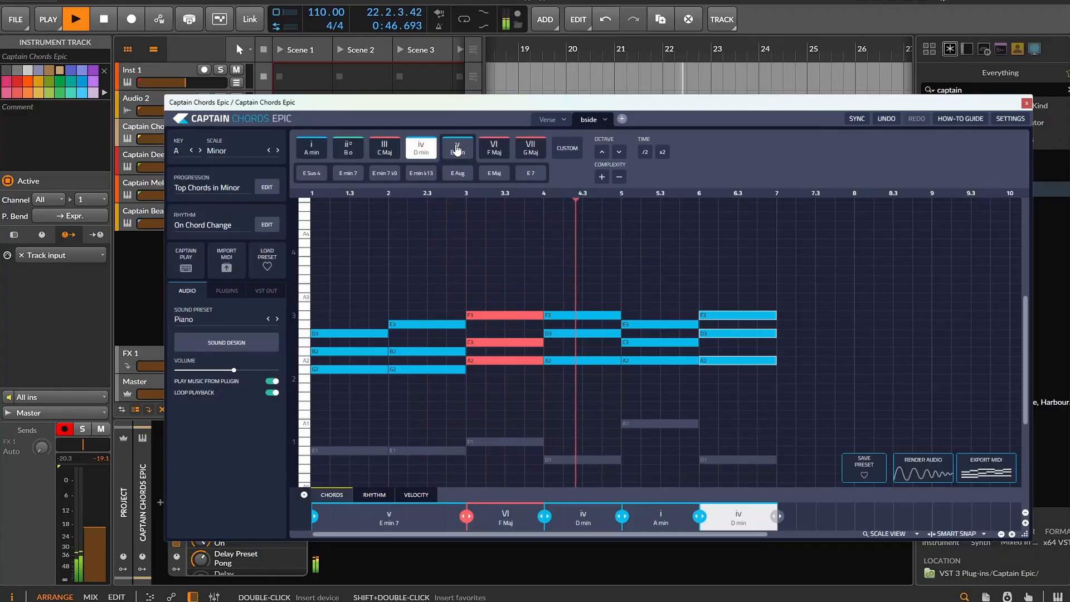
click(457, 148)
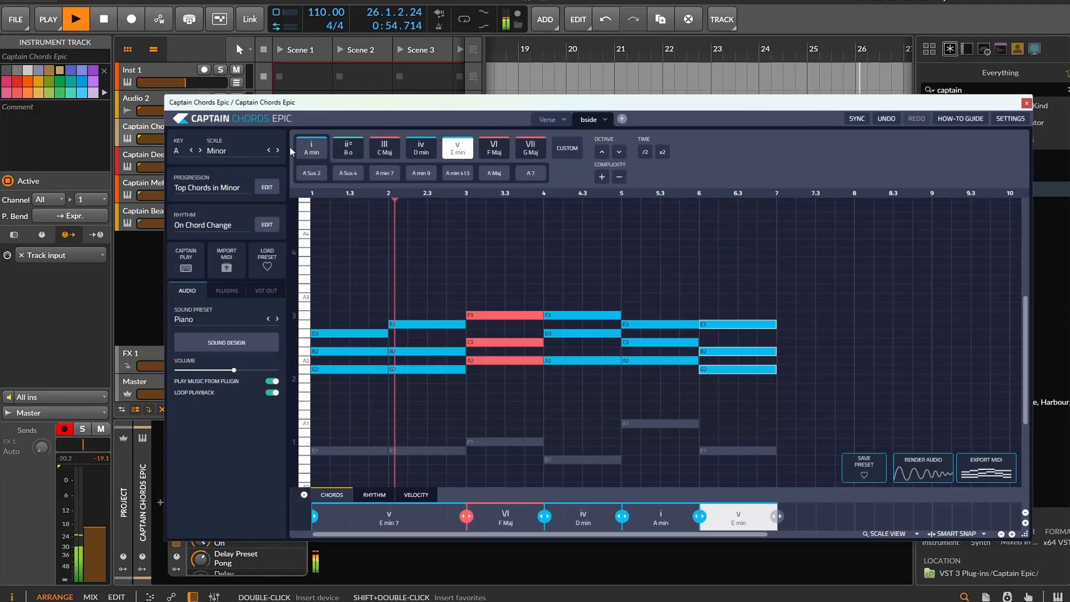
Step: Open the Captain Melody Epic plugin window and add a melody idea to its empty bside tab
click(141, 186)
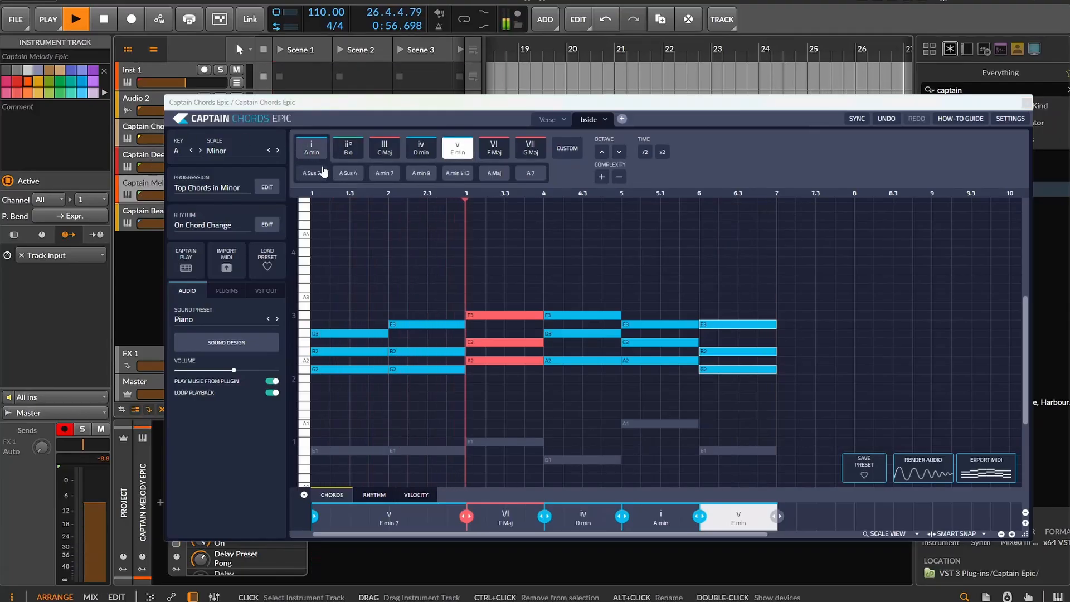
drag(377, 105, 413, 39)
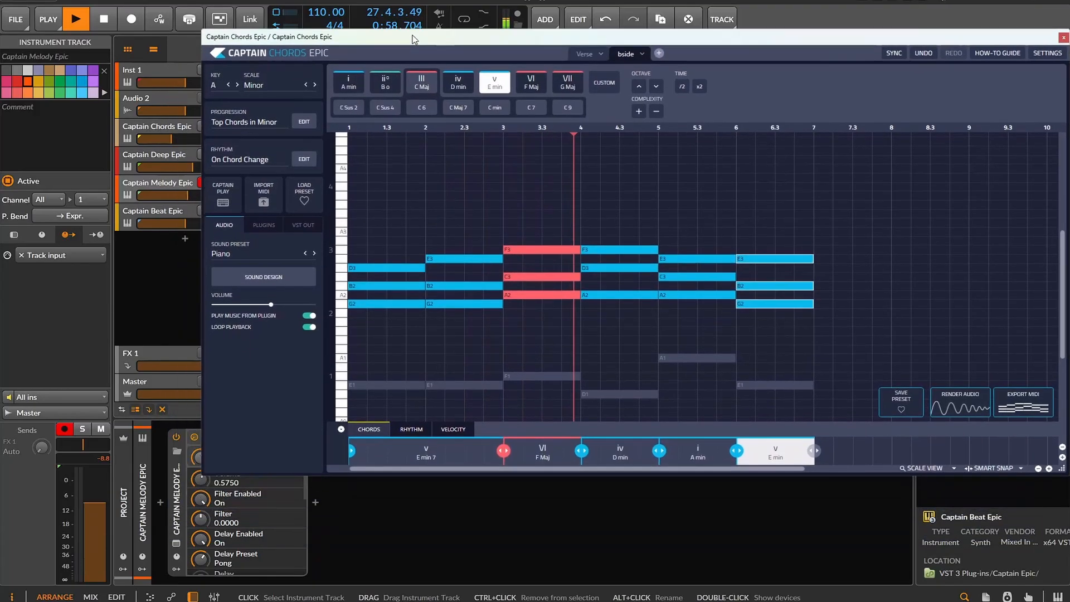
click(176, 543)
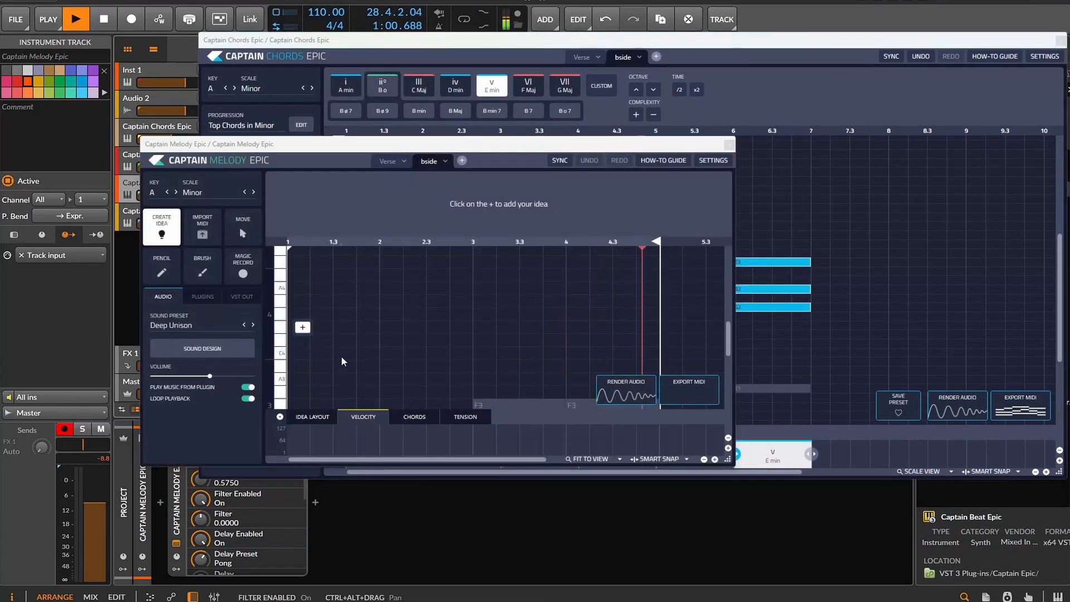
click(302, 328)
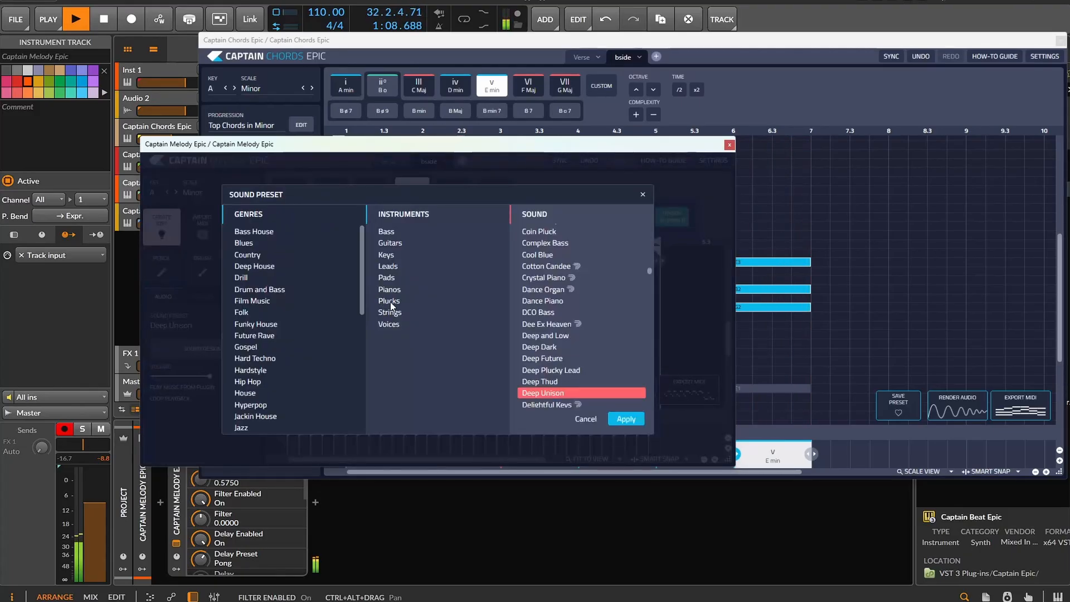
Step: Set the bside melody's sound preset to Metro Bass from the Plucks instruments, and randomize the idea's notes
click(390, 302)
click(628, 279)
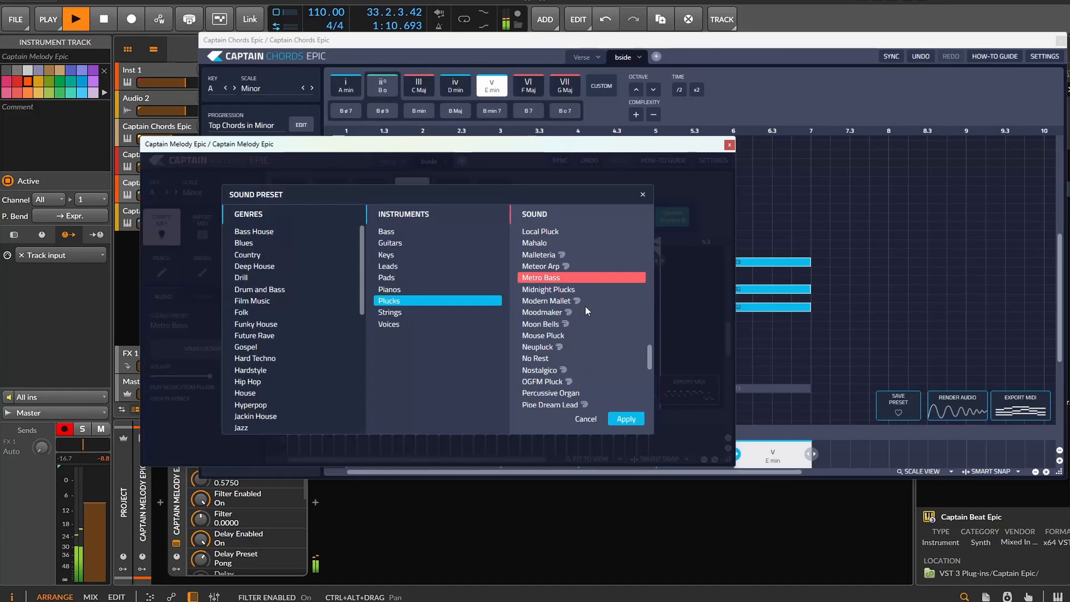
click(626, 419)
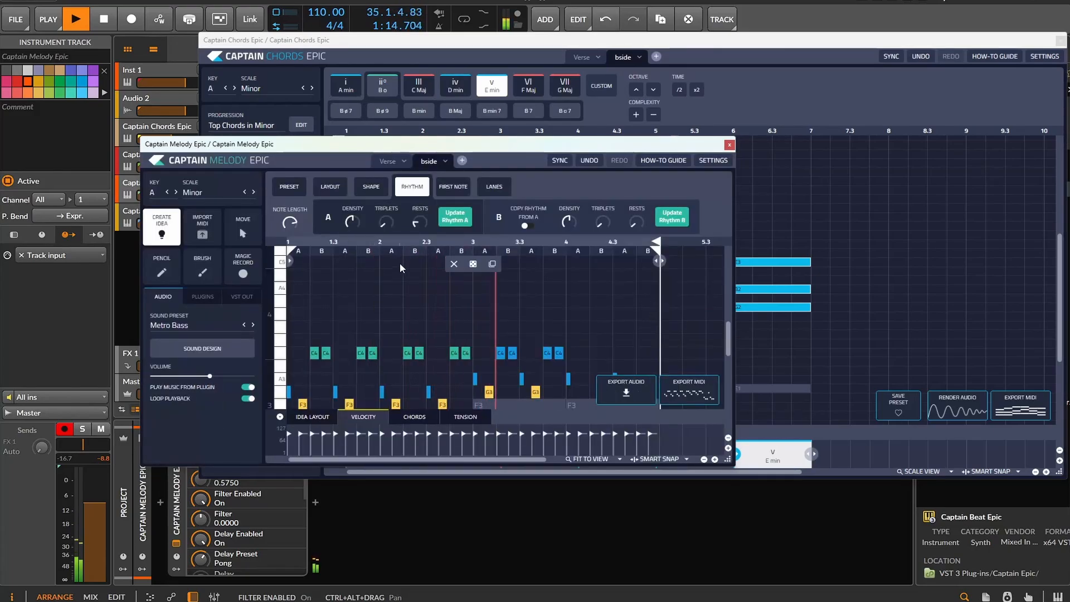
click(473, 264)
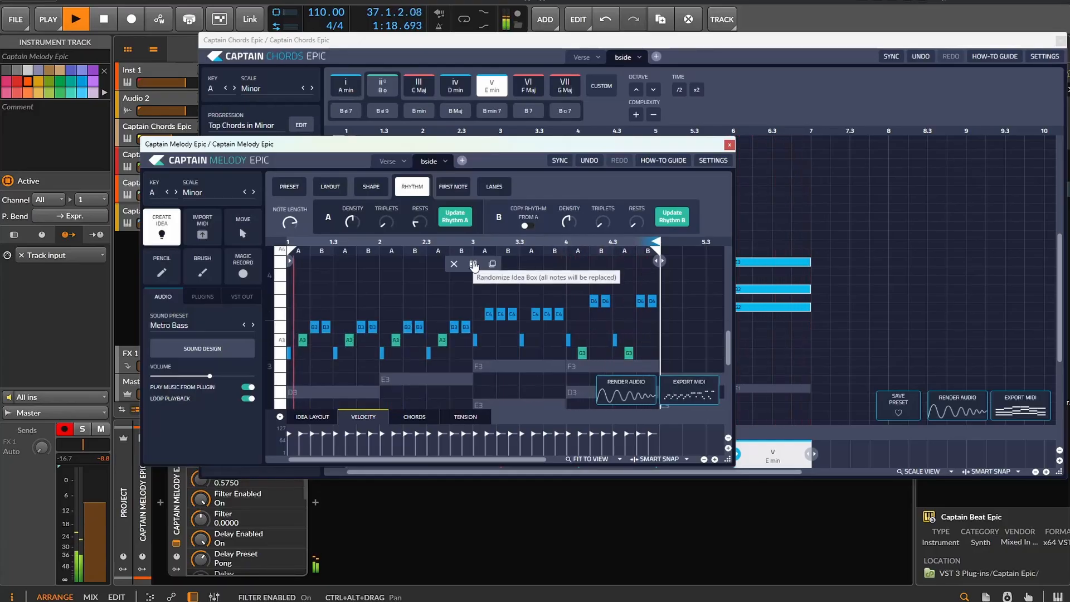
click(729, 145)
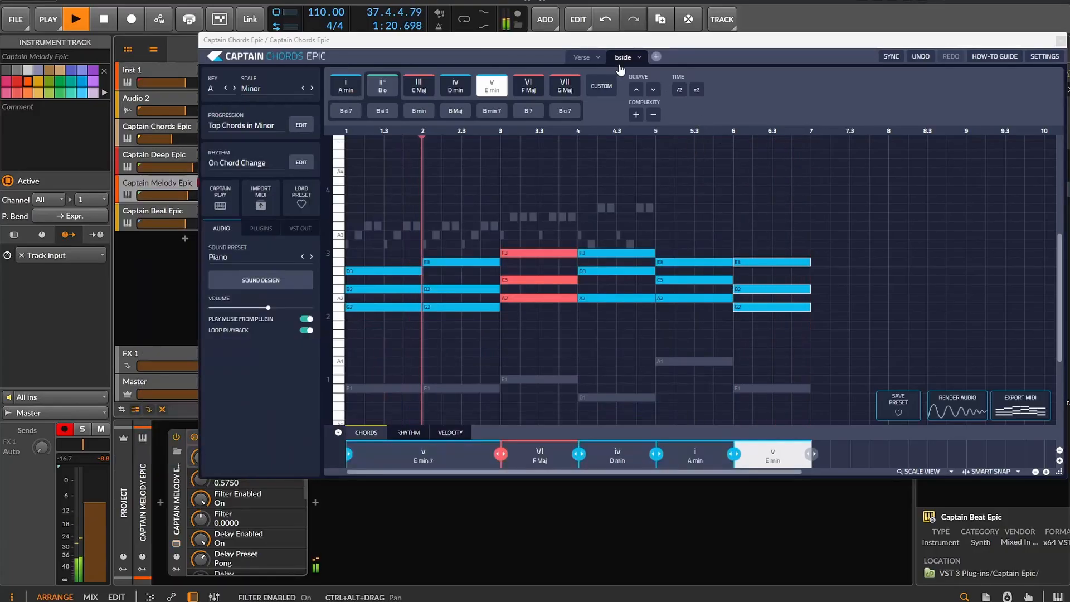
Step: Compare the Verse and bside sections by alternating between them in Captain Chords Epic during playback, ending on bside
click(583, 59)
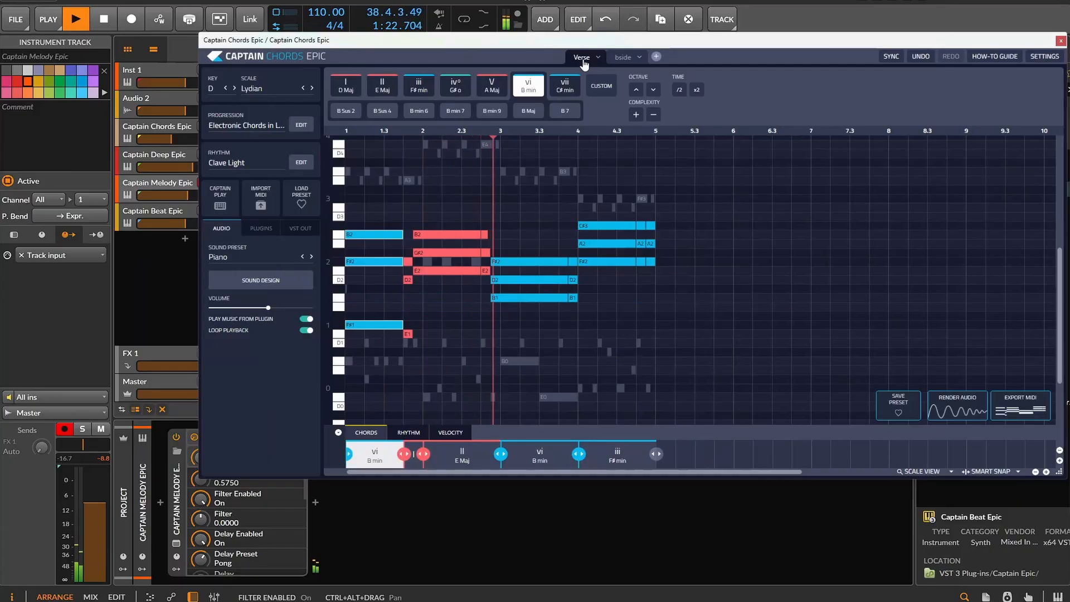
click(624, 58)
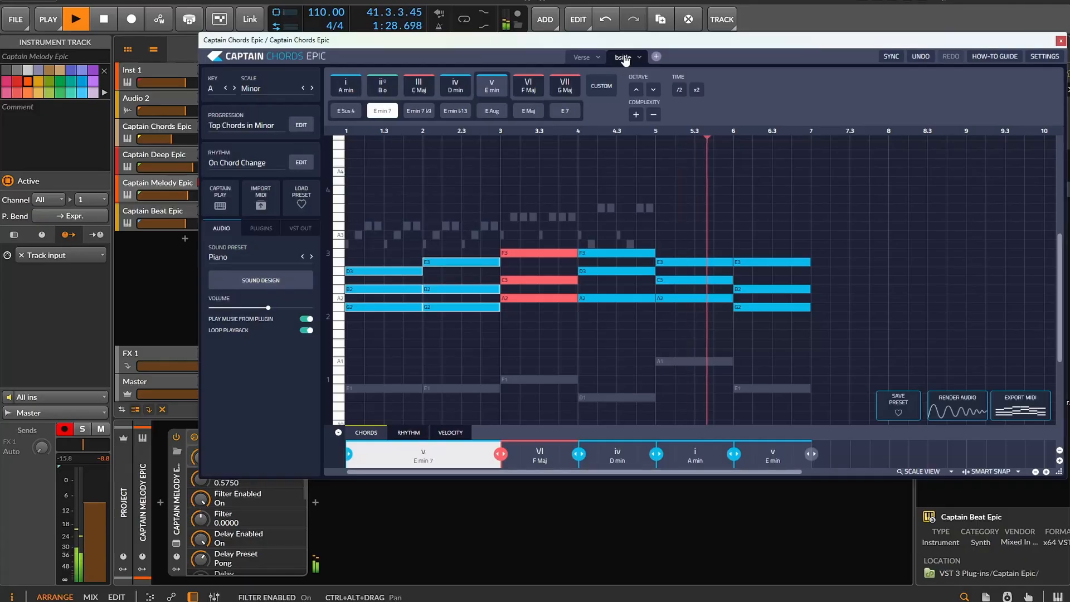
click(582, 59)
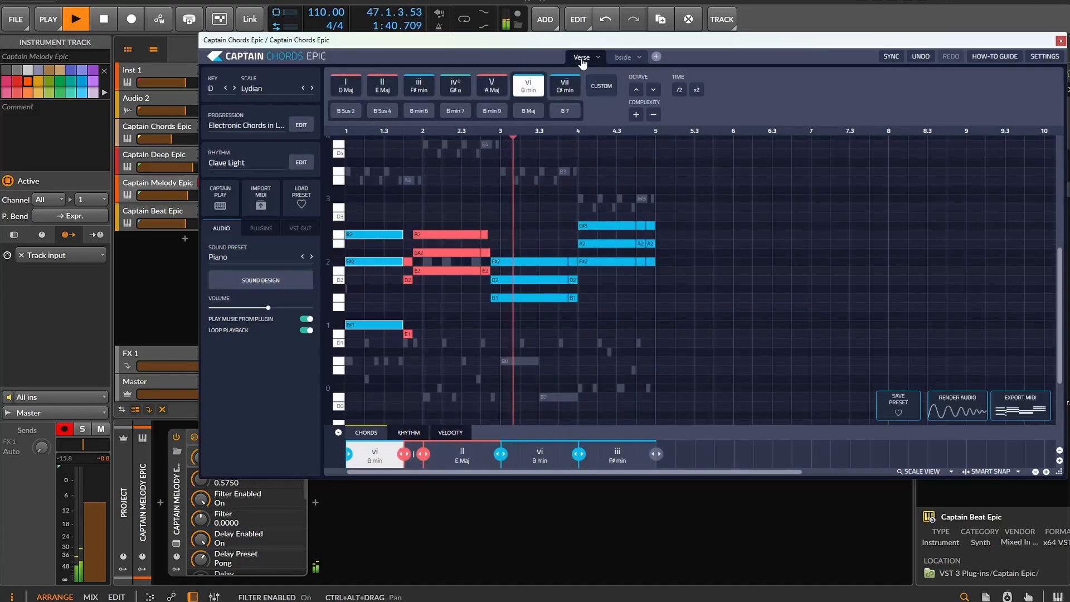
click(623, 58)
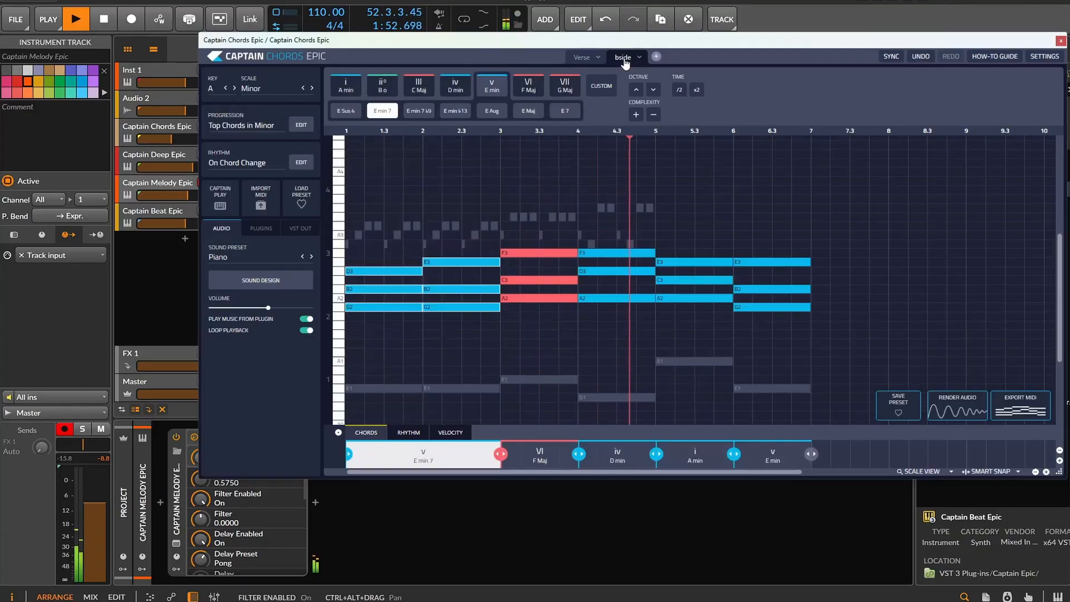
Step: Open Captain Beat Epic and examine the six-bar bside bass line in an enlarged Captain Deep Epic window
click(149, 213)
click(177, 545)
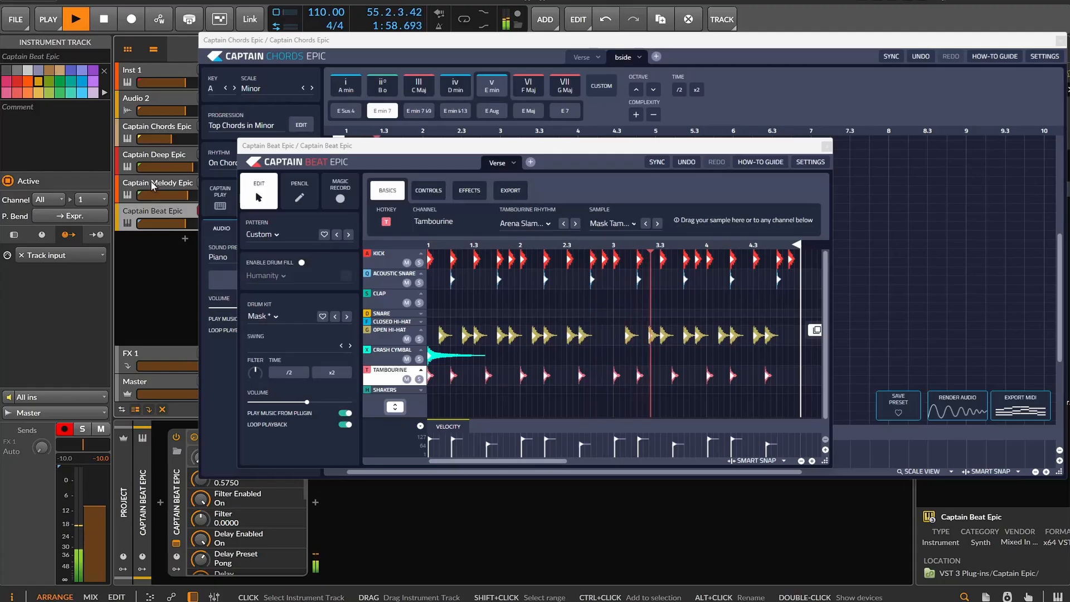
click(154, 156)
click(176, 543)
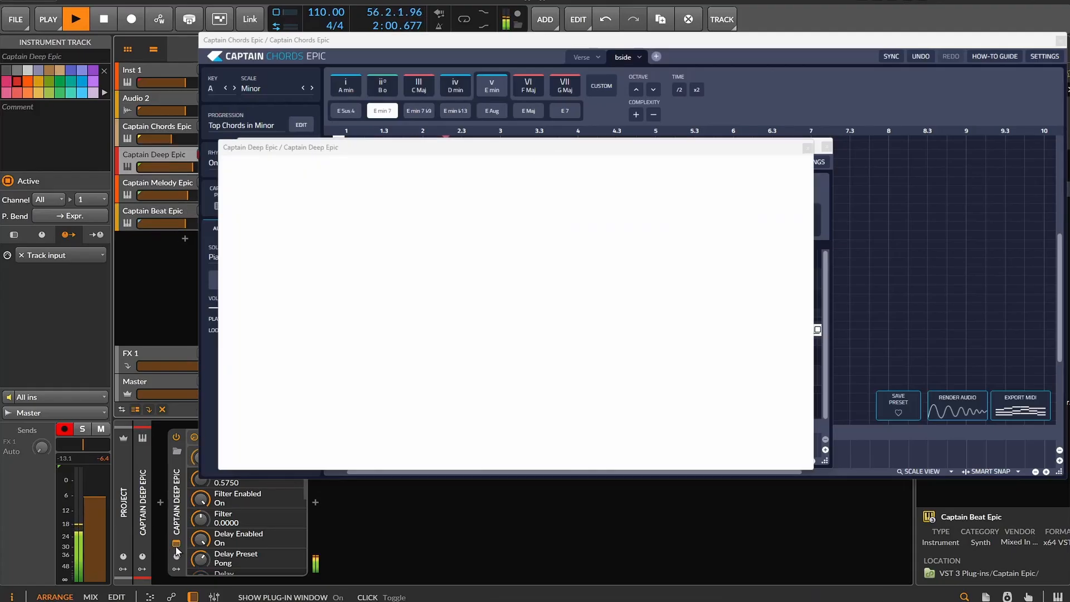
click(554, 208)
click(723, 213)
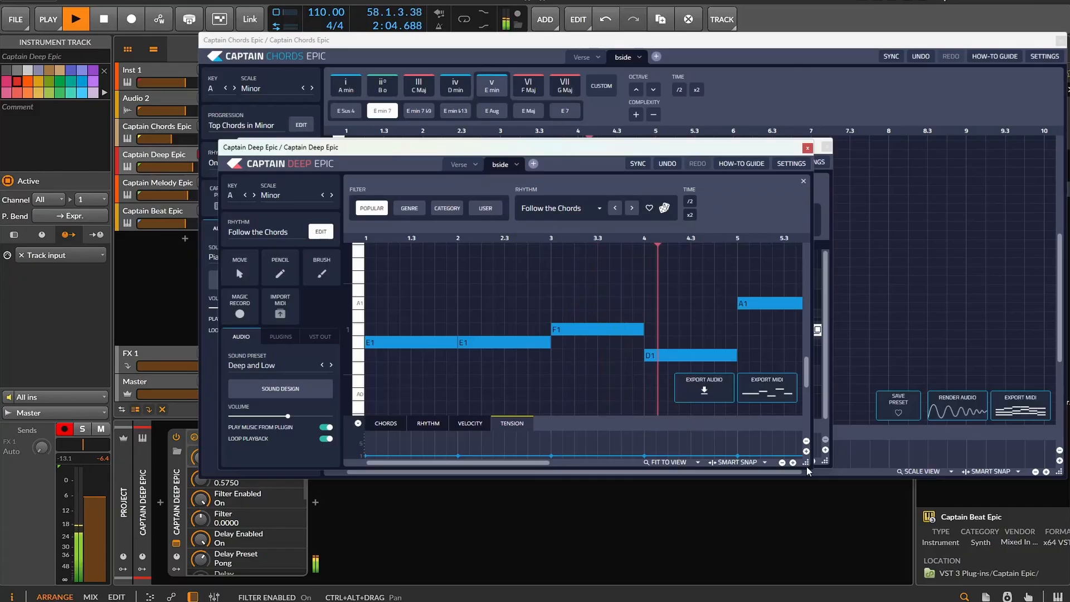
drag(805, 462, 981, 548)
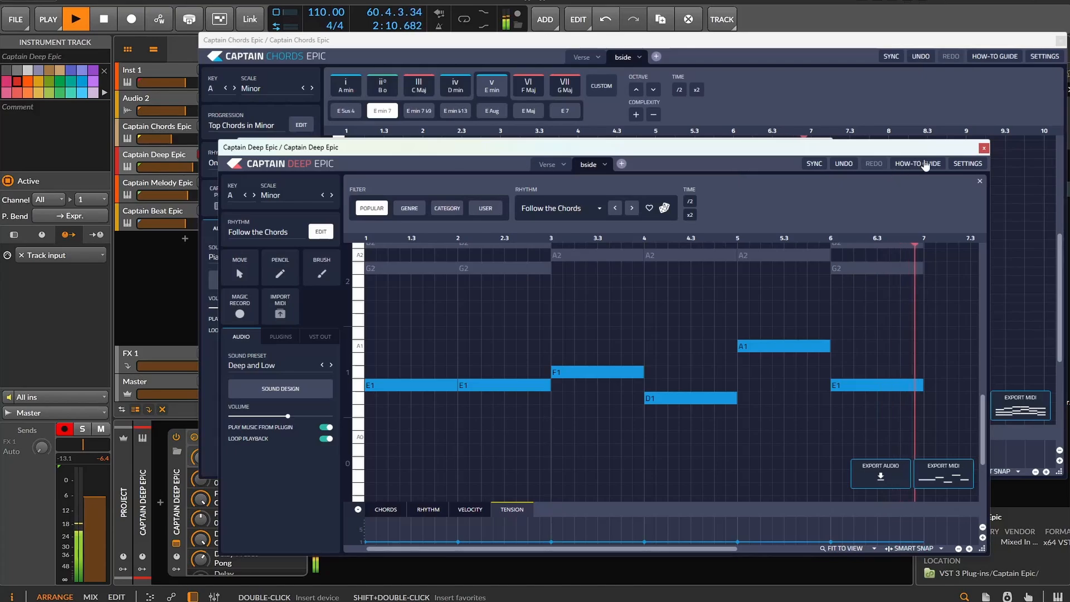
click(984, 147)
Step: Listen to the Verse section in Captain Chords Epic and stop playback
click(462, 67)
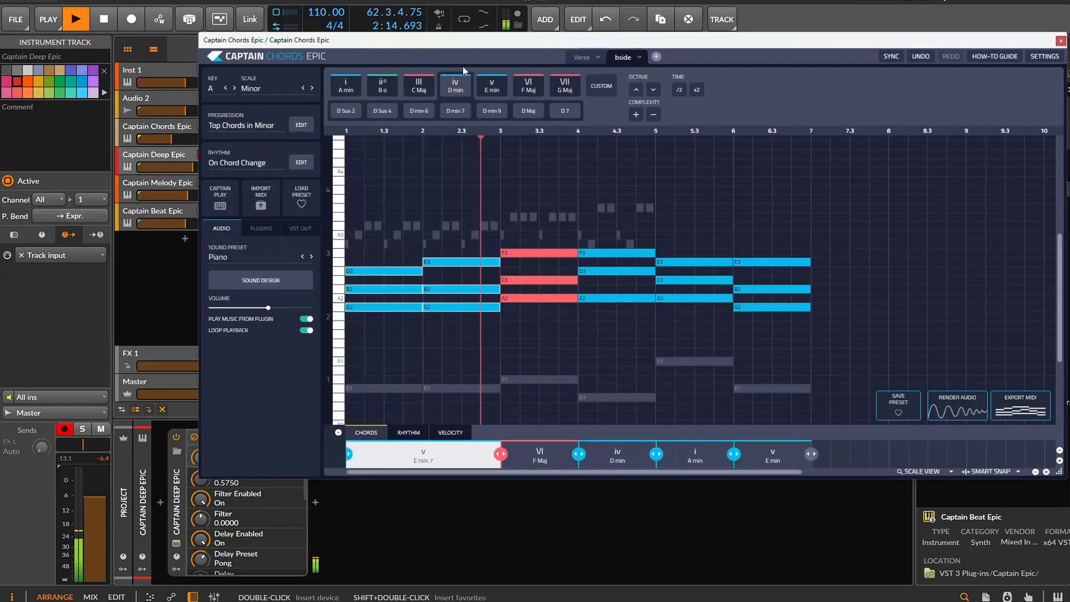
click(570, 62)
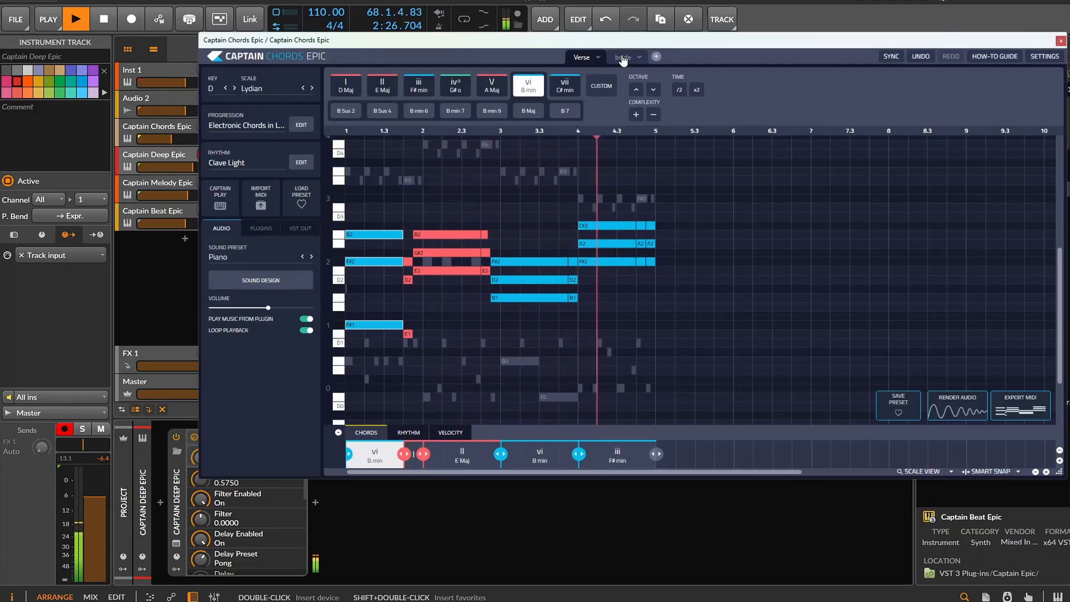
click(101, 20)
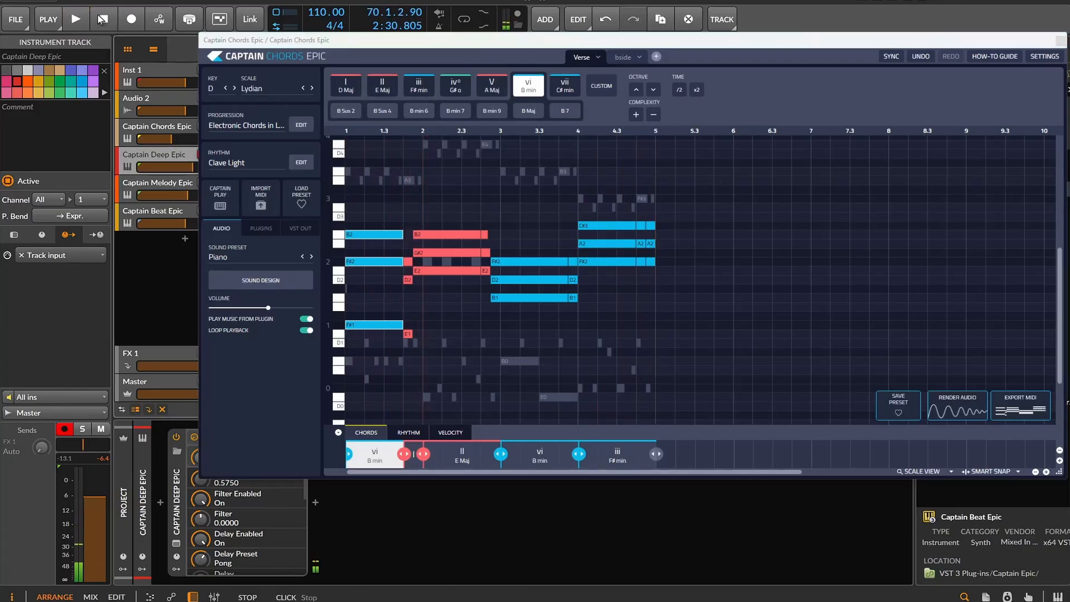
Step: Play the project from the bside section, alternate with the Verse section while listening, and stop on Verse
click(156, 215)
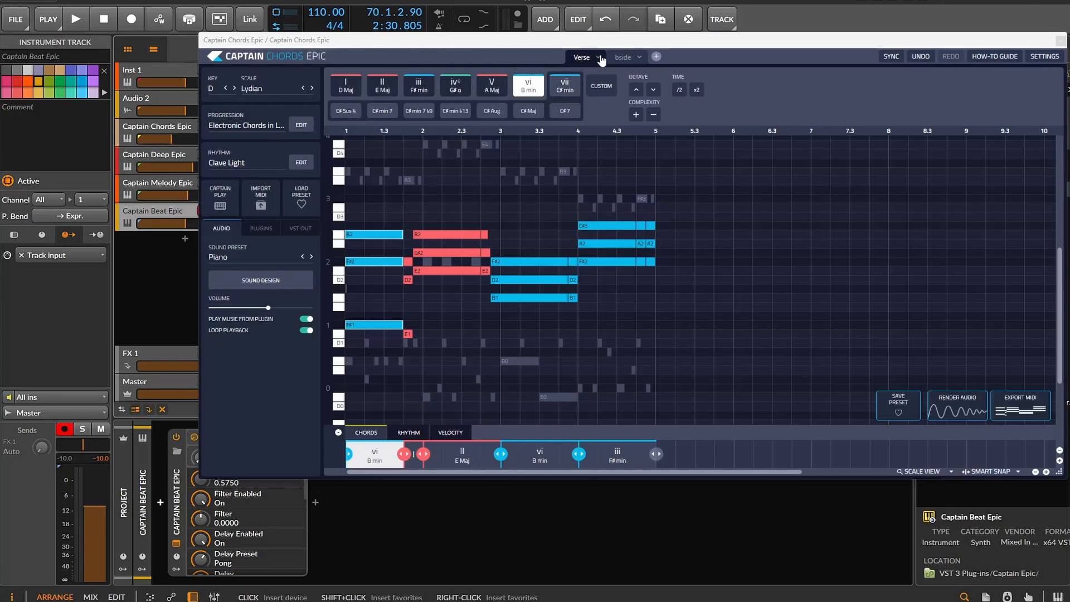
click(632, 60)
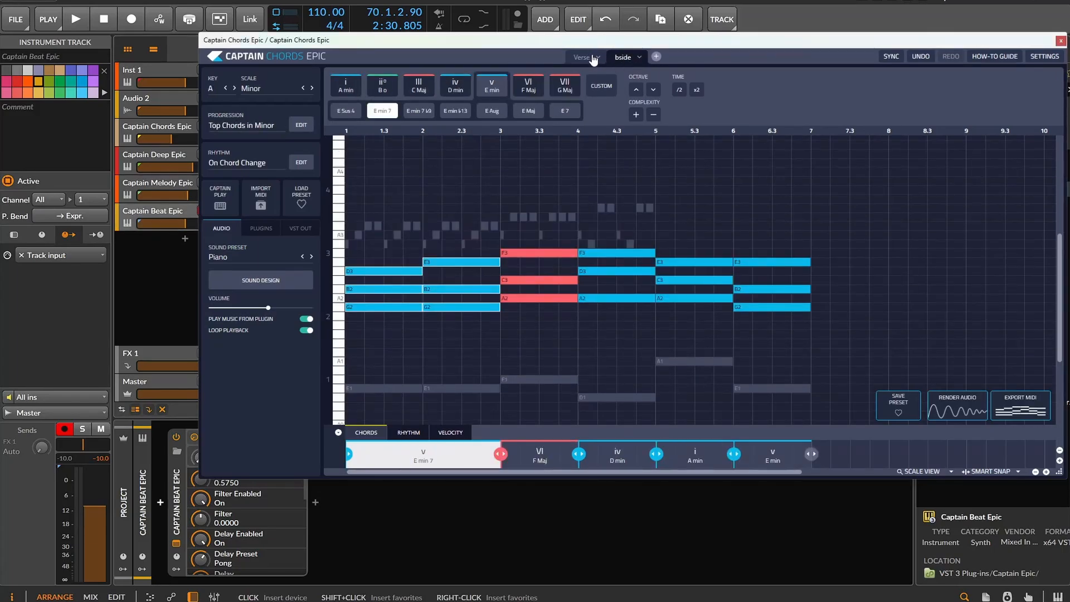
click(78, 20)
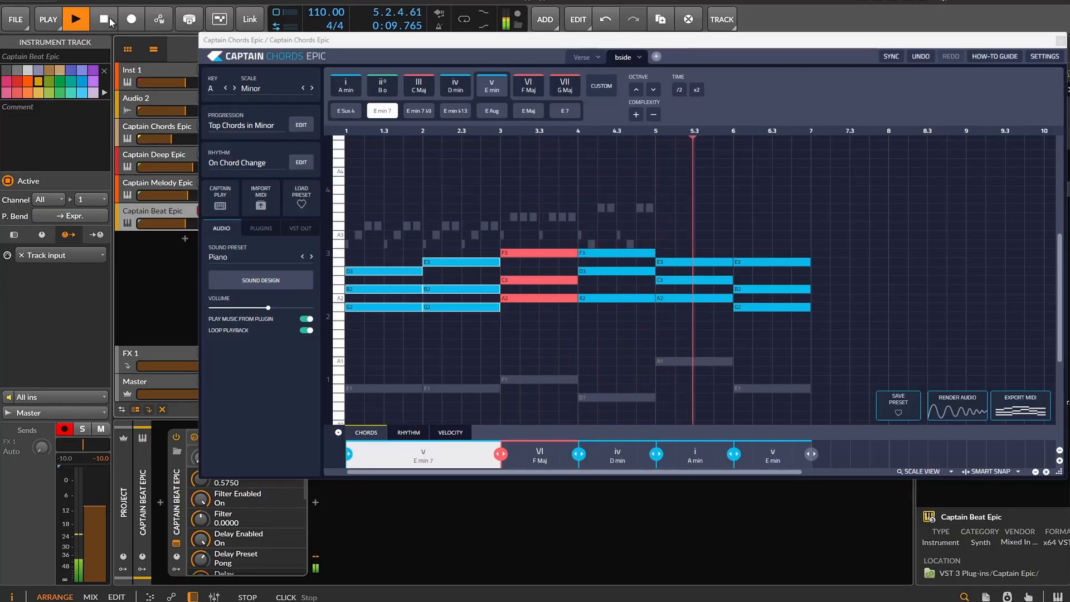
click(582, 58)
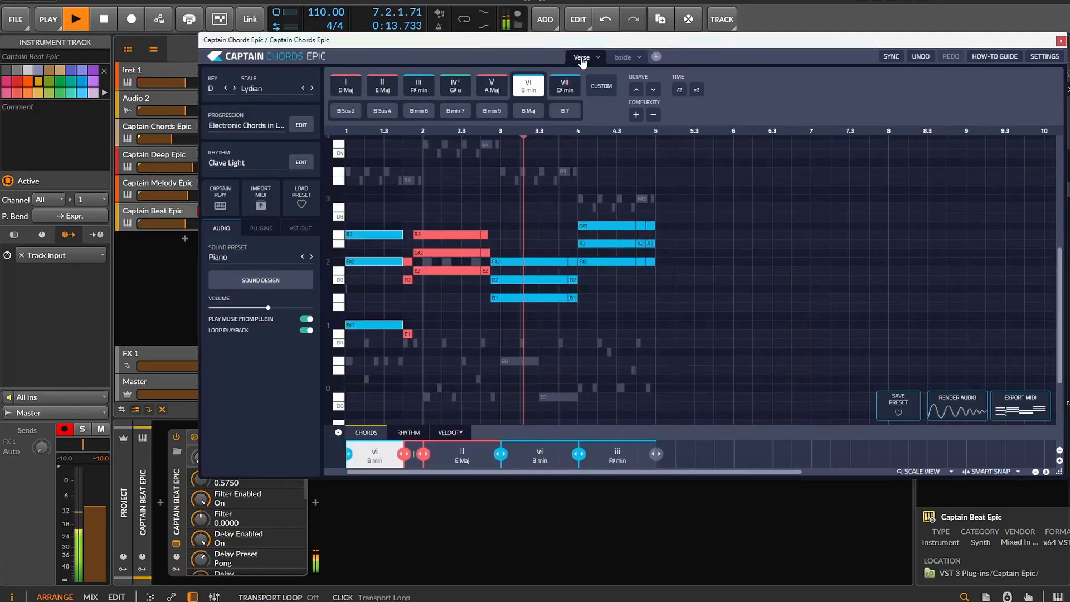
click(620, 58)
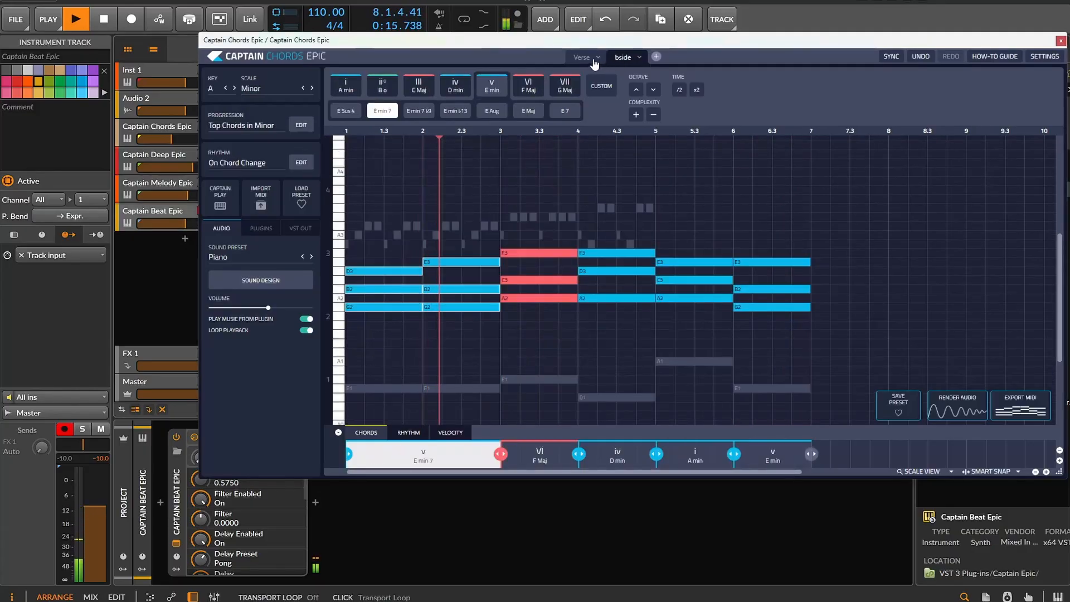
click(596, 58)
click(582, 60)
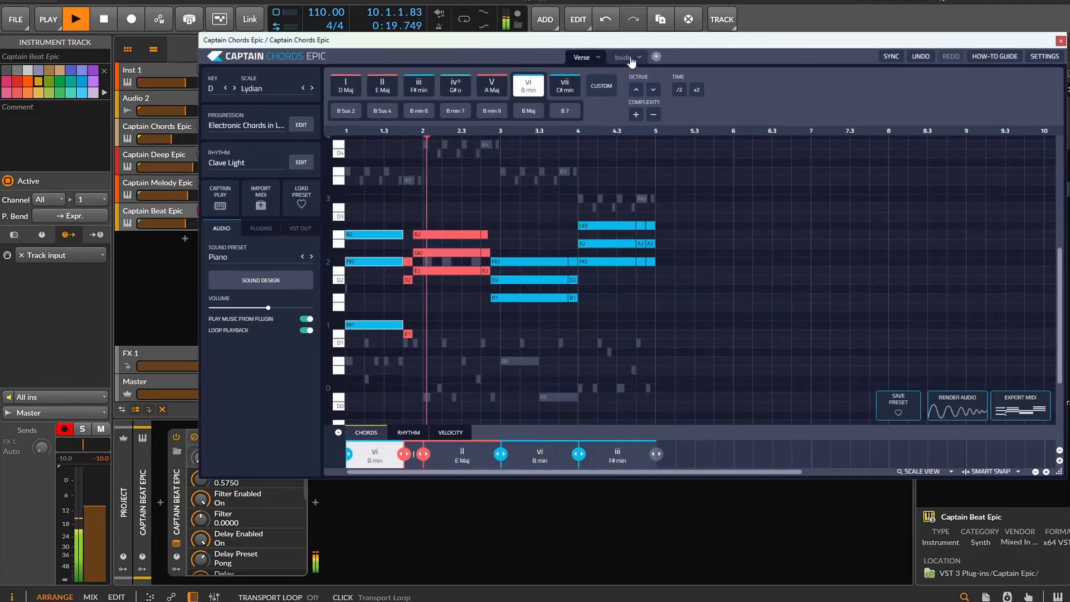
click(100, 19)
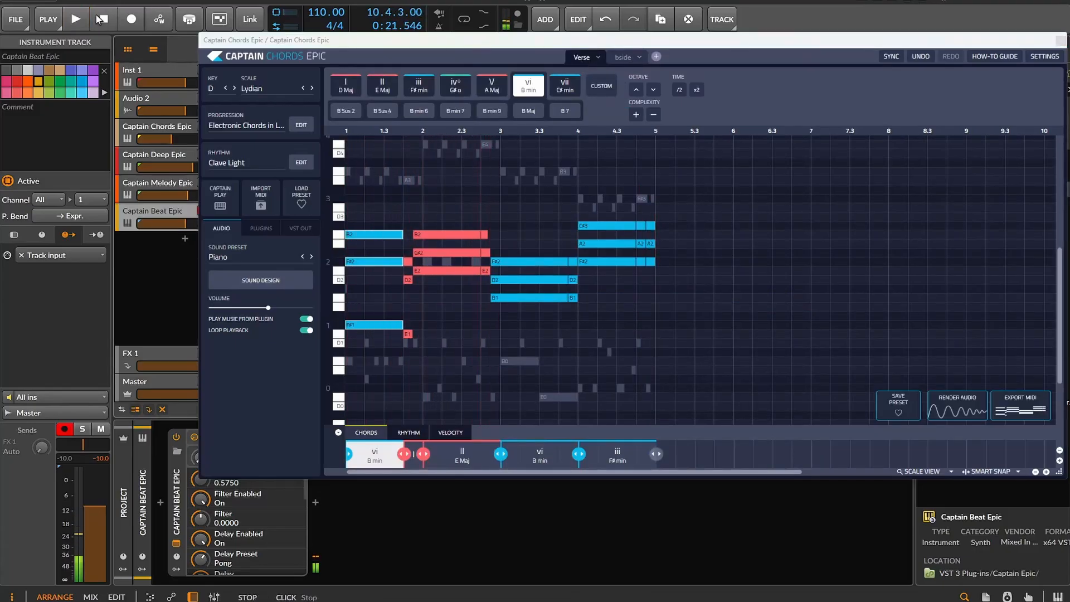
Step: Move the Captain Chords Epic window off the tracks and arrangement, and close the Captain Beat Epic window
click(419, 87)
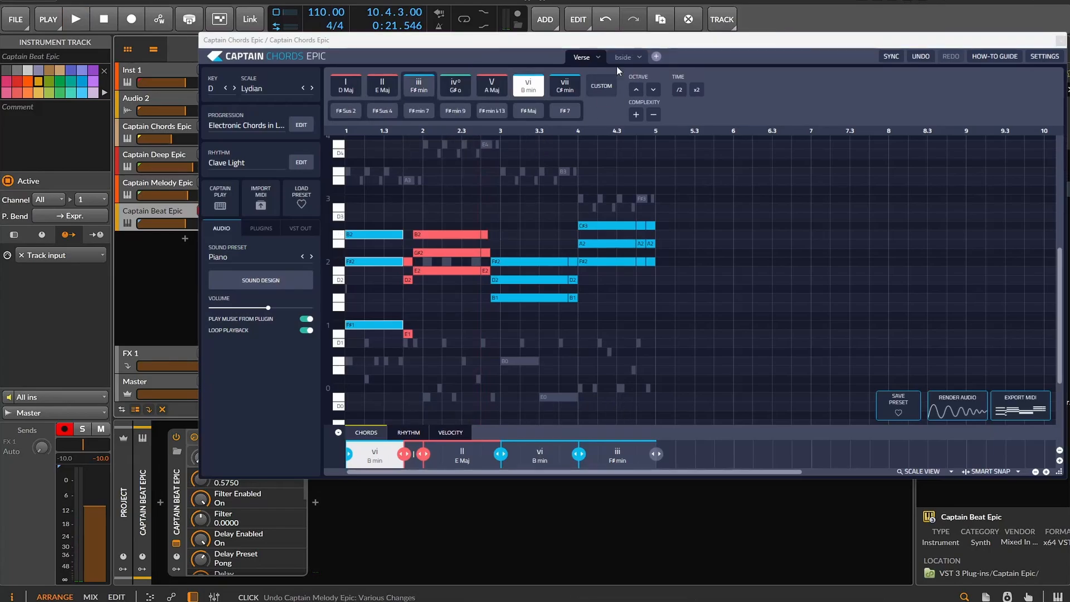
drag(571, 46, 372, 240)
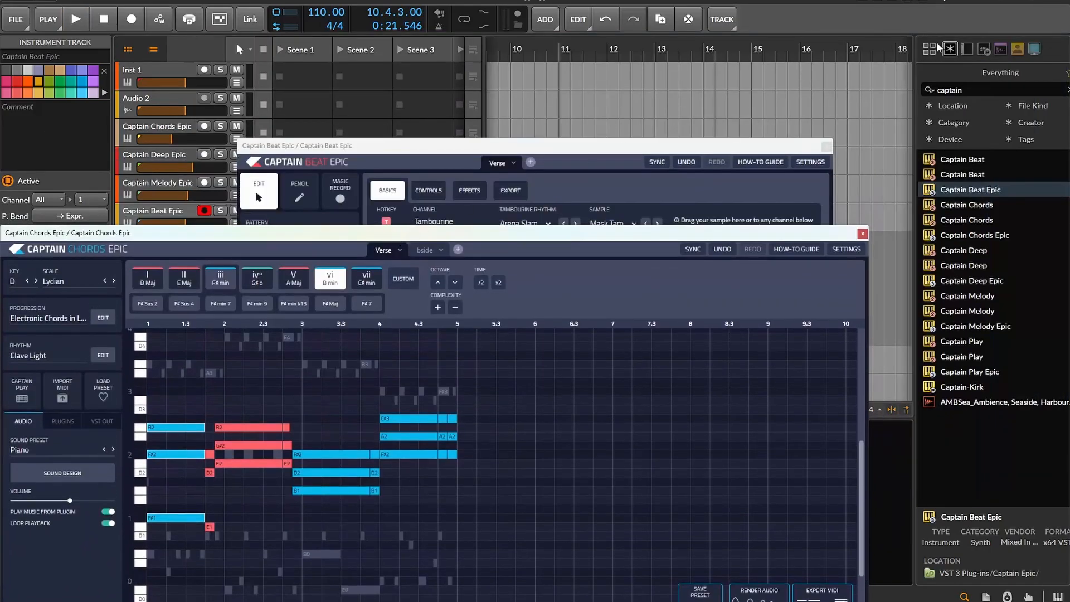
click(827, 147)
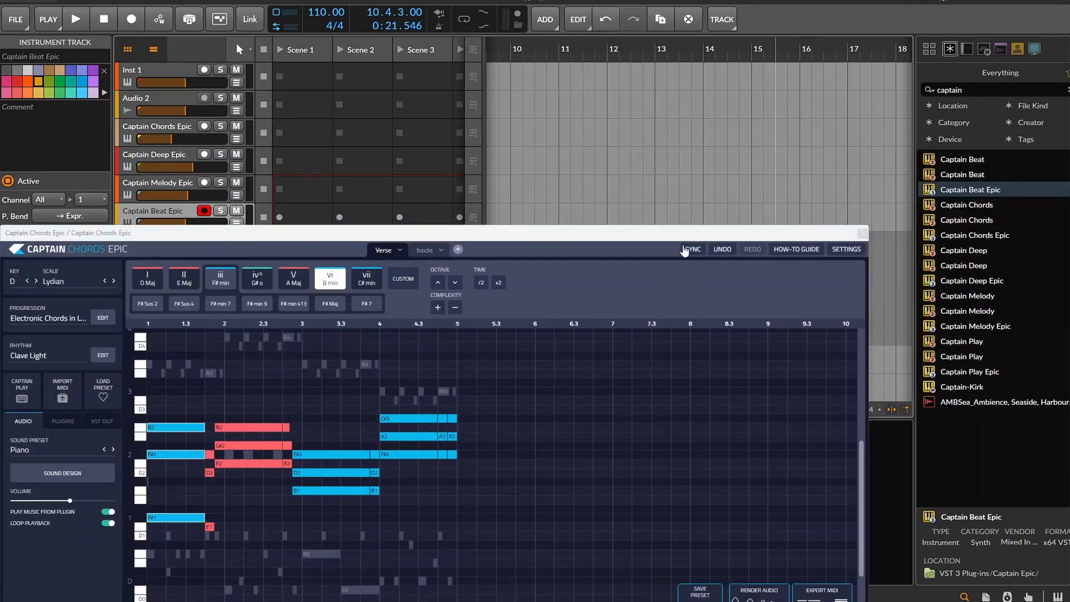
Step: Render the Verse chords to audio and place the clip on a new track below Captain Beat Epic, starting just before bar 10
drag(668, 239, 683, 177)
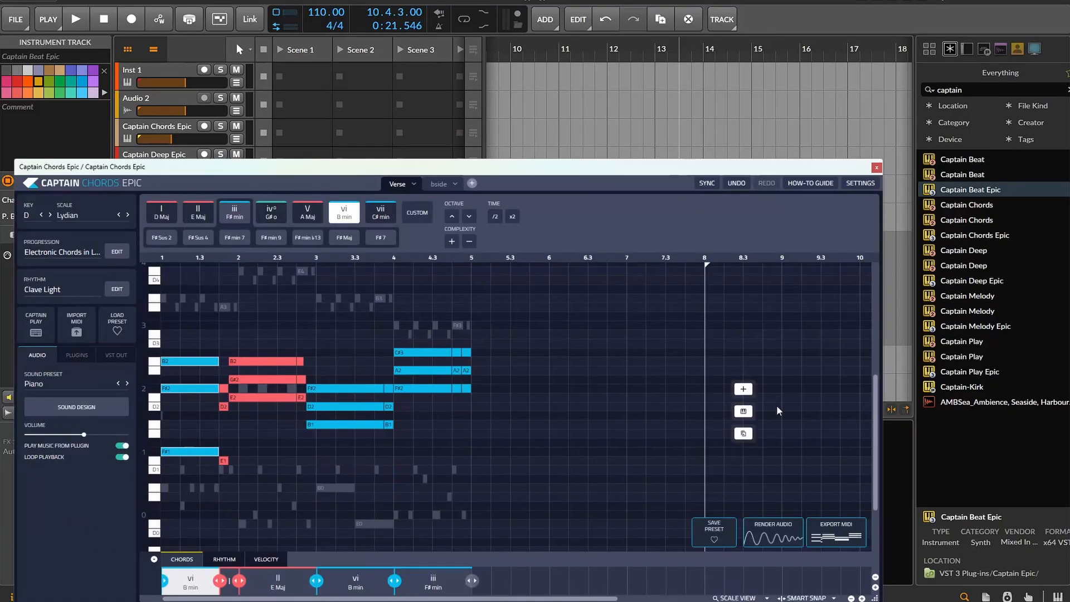
drag(768, 539, 509, 276)
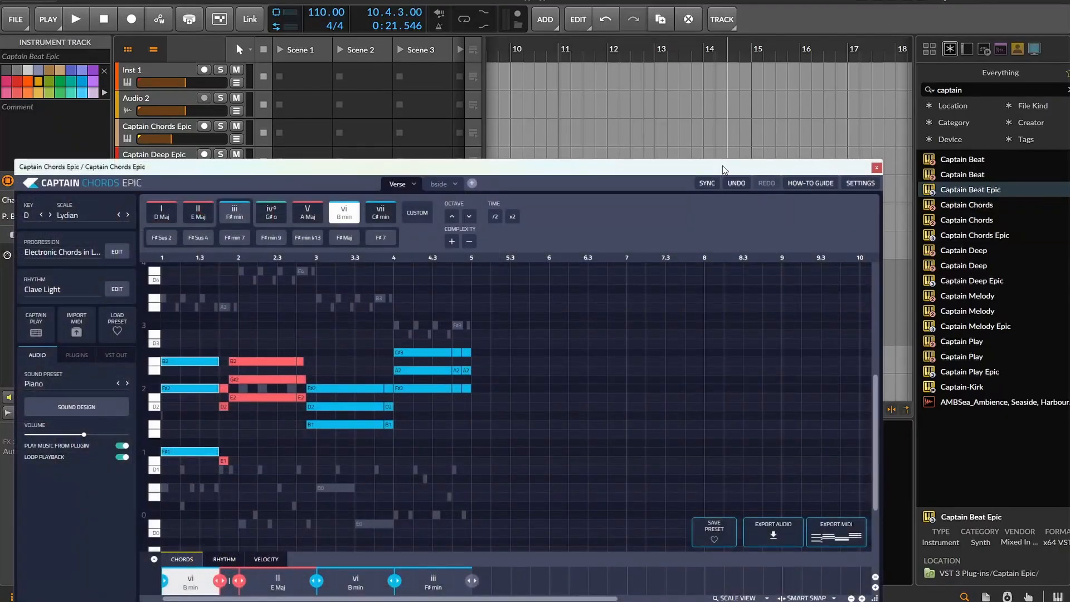
drag(723, 166, 708, 348)
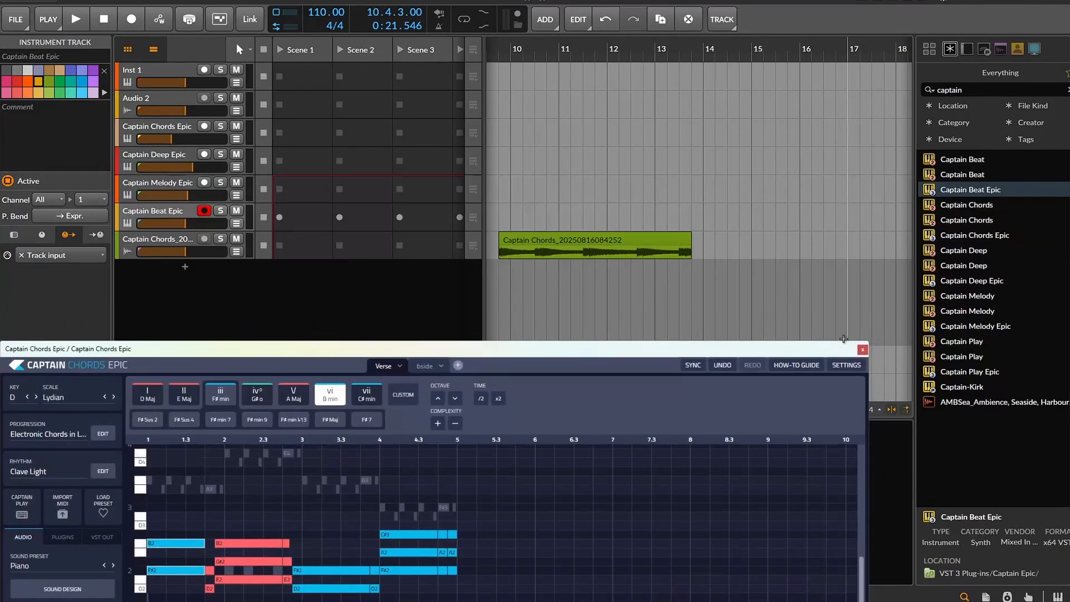
click(862, 350)
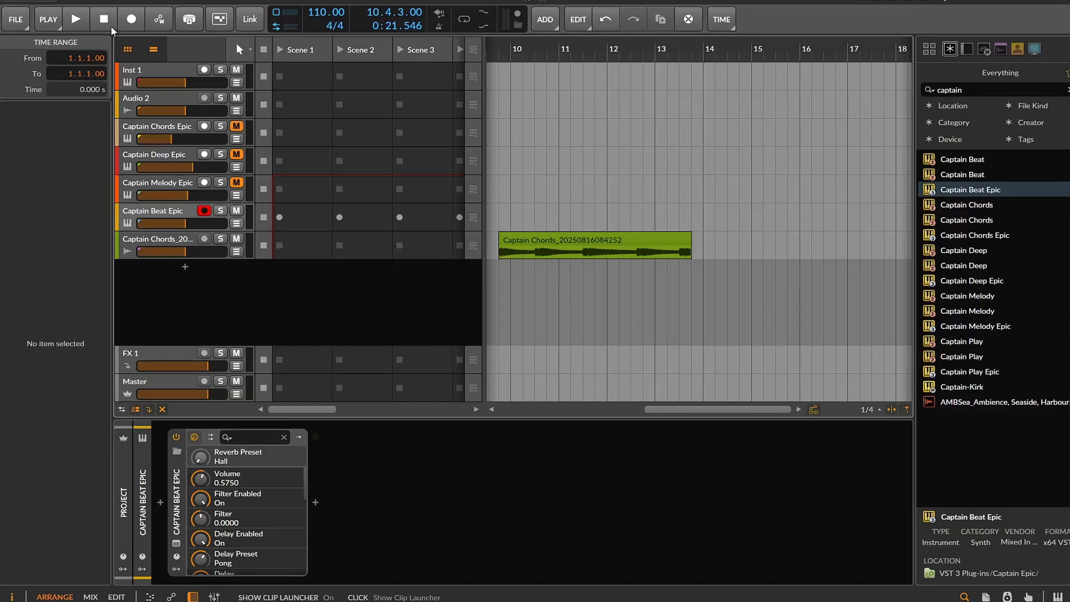
Step: Return the arrangement to its beginning, play about one bar and stop playback
click(96, 20)
click(78, 20)
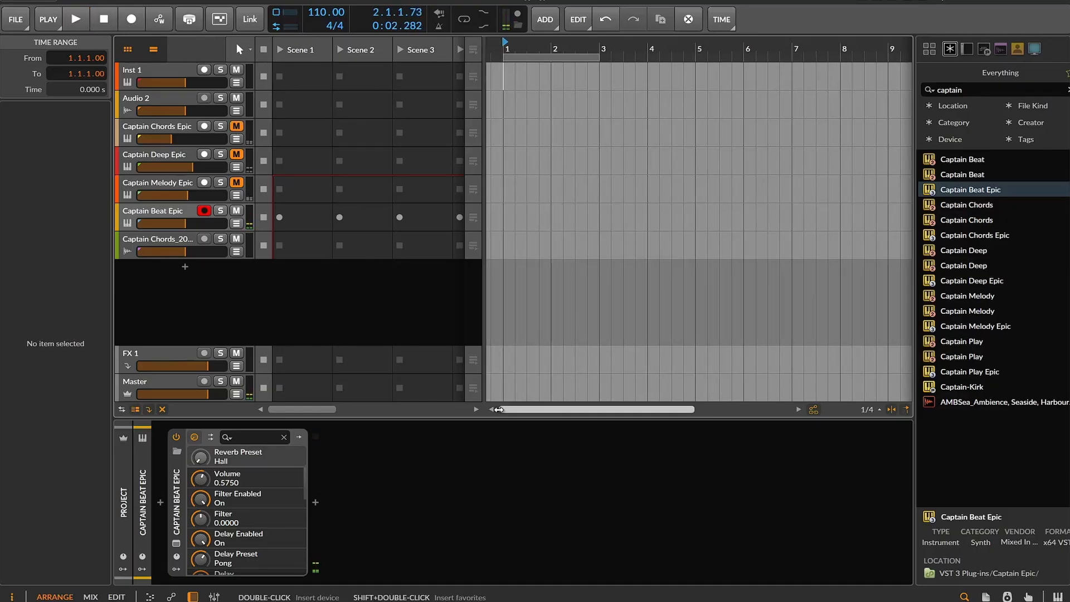
key(space)
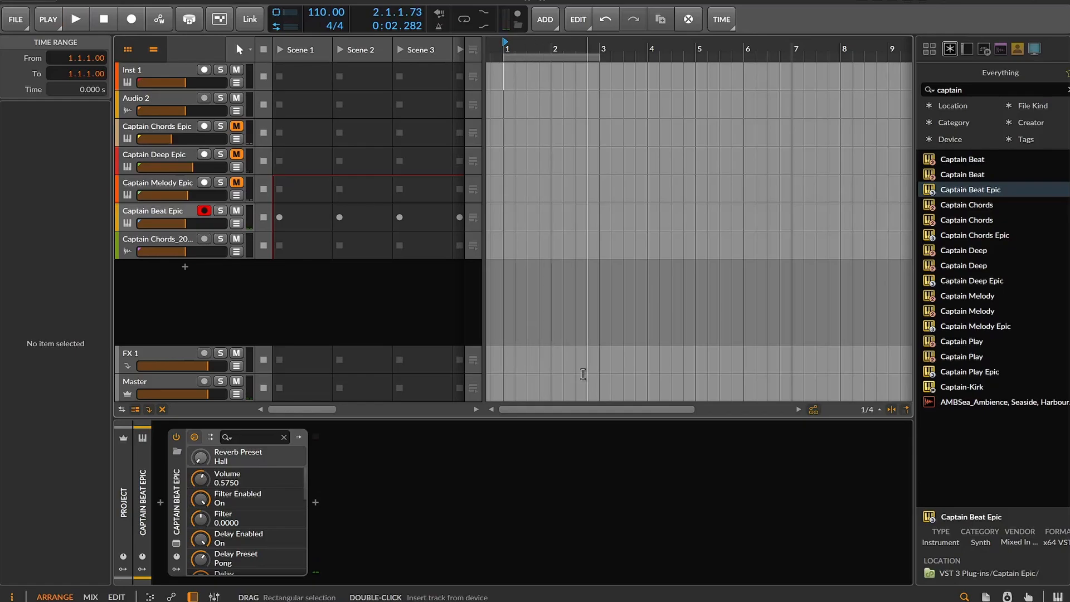
Step: Move the Captain Chords audio clip to the start of the arrangement at bar 1 on its own track
drag(571, 410, 655, 410)
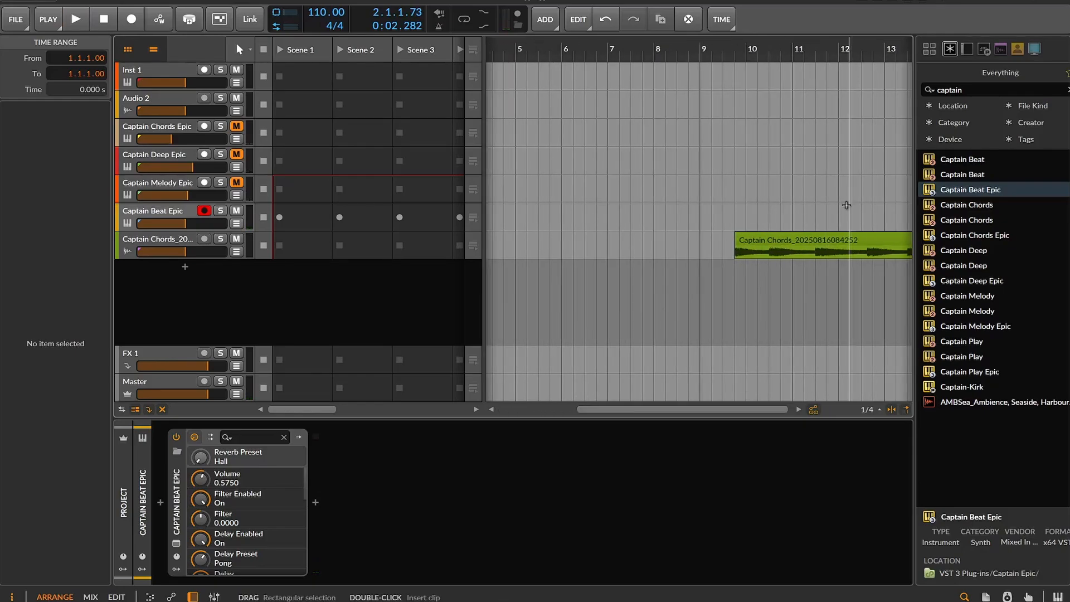
drag(815, 238, 522, 256)
drag(593, 409, 515, 409)
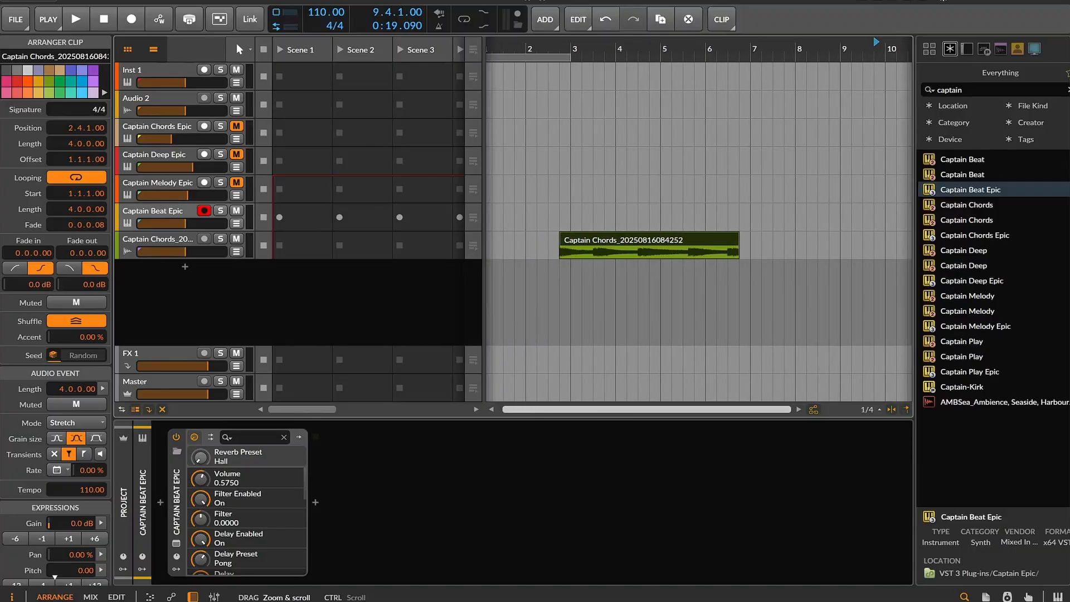
drag(654, 239, 537, 242)
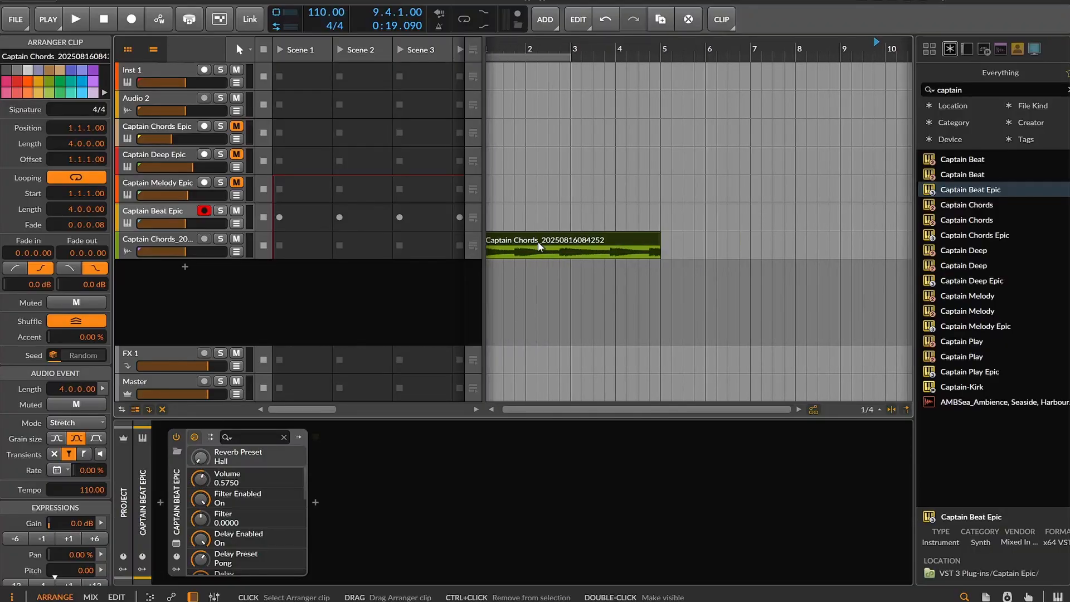
drag(537, 409, 552, 409)
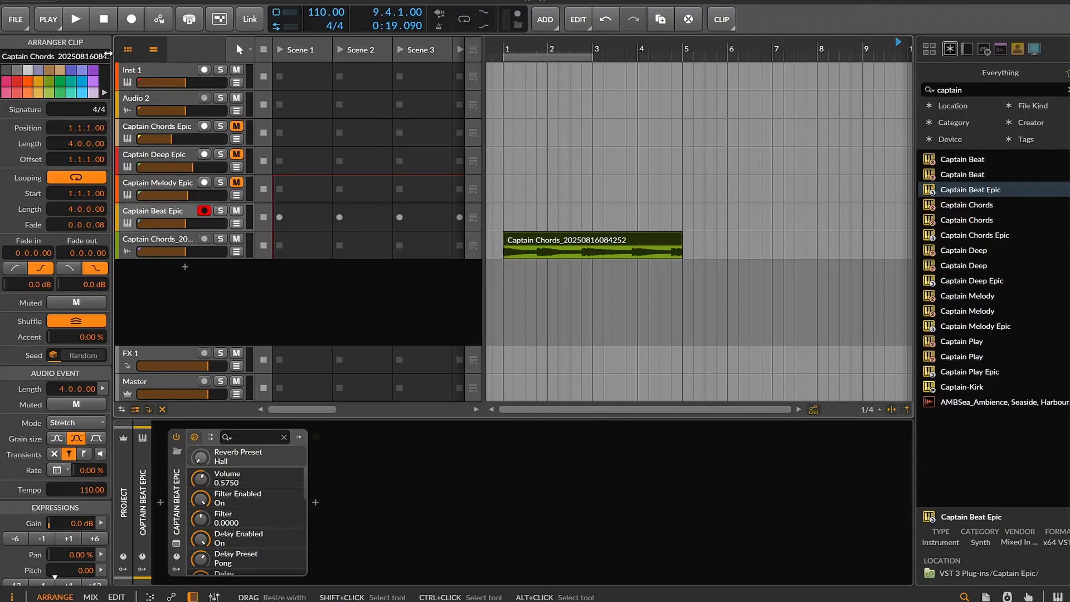
Step: Return the arrangement to its beginning, play through the four-bar chords clip and stop playback
click(76, 19)
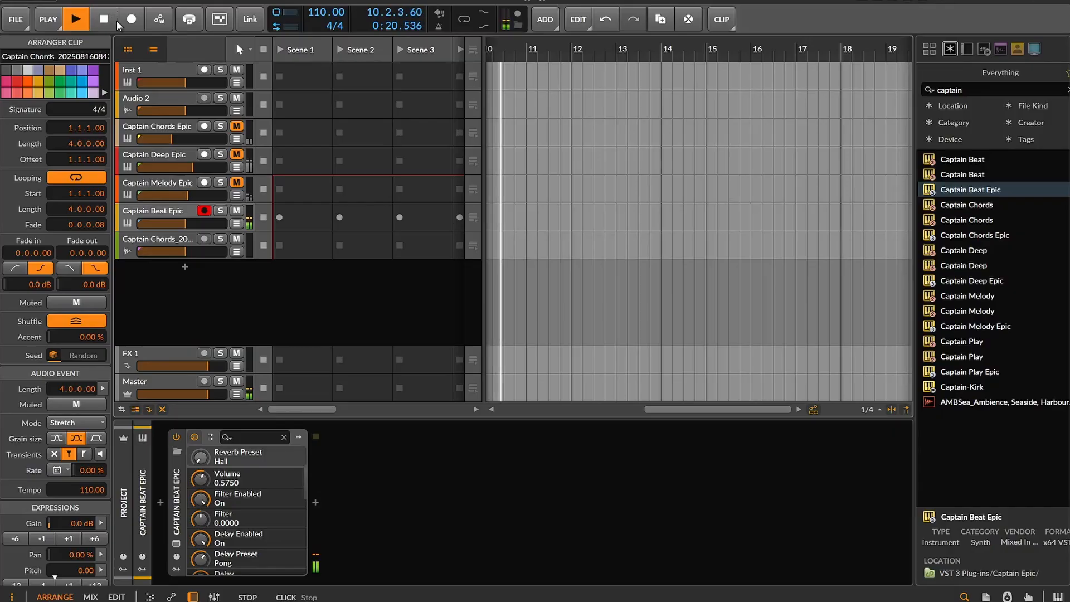
click(110, 19)
click(110, 19)
click(77, 21)
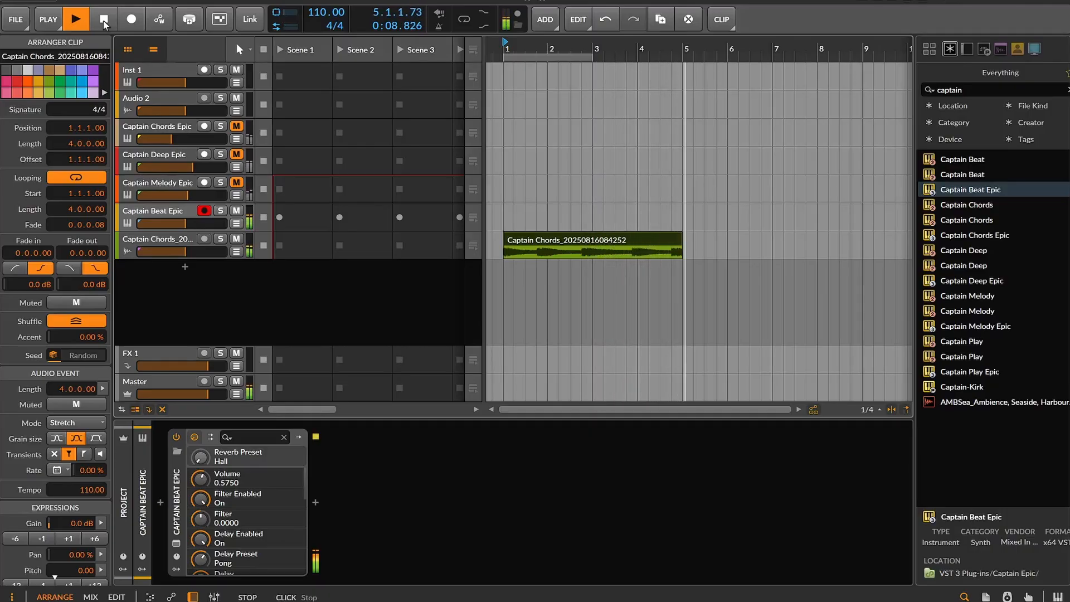
click(102, 21)
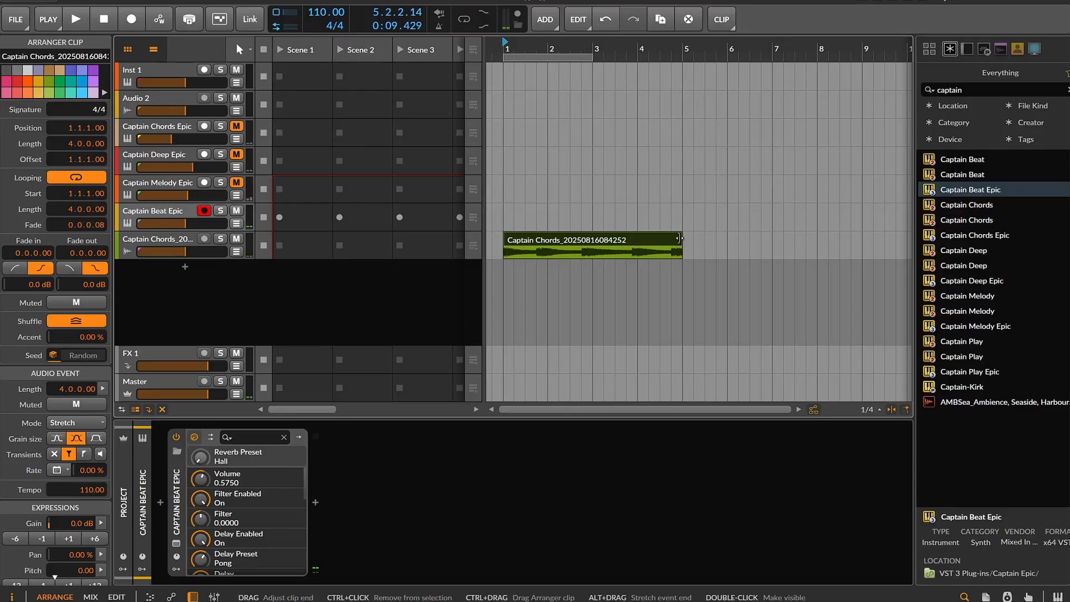
Step: Extend the looping chords clip to eight bars, set the loop region to bars 1–9 during playback, and stop
drag(678, 243, 814, 247)
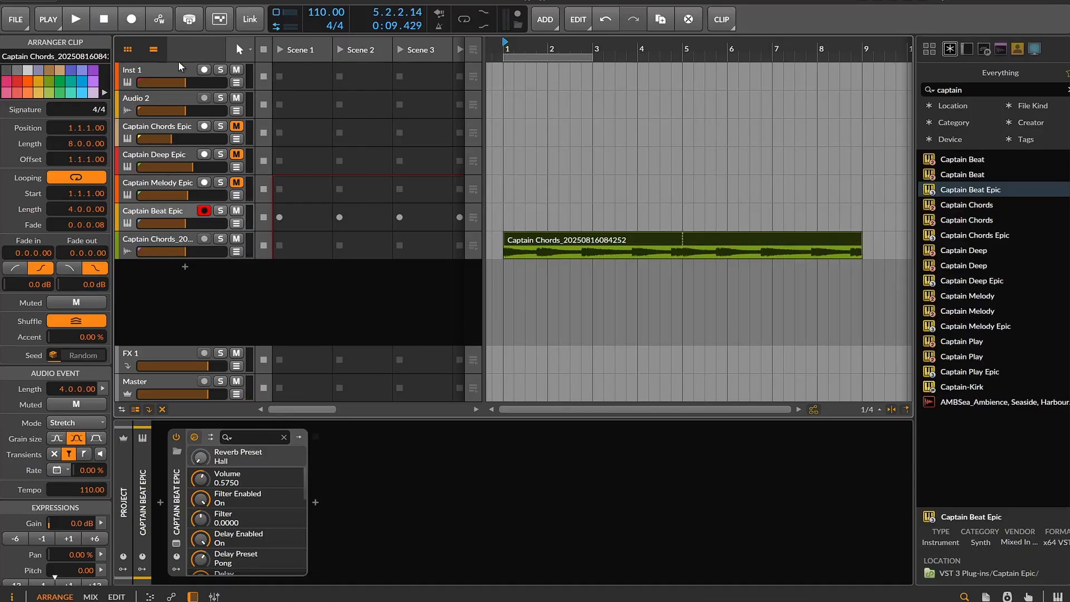
click(69, 20)
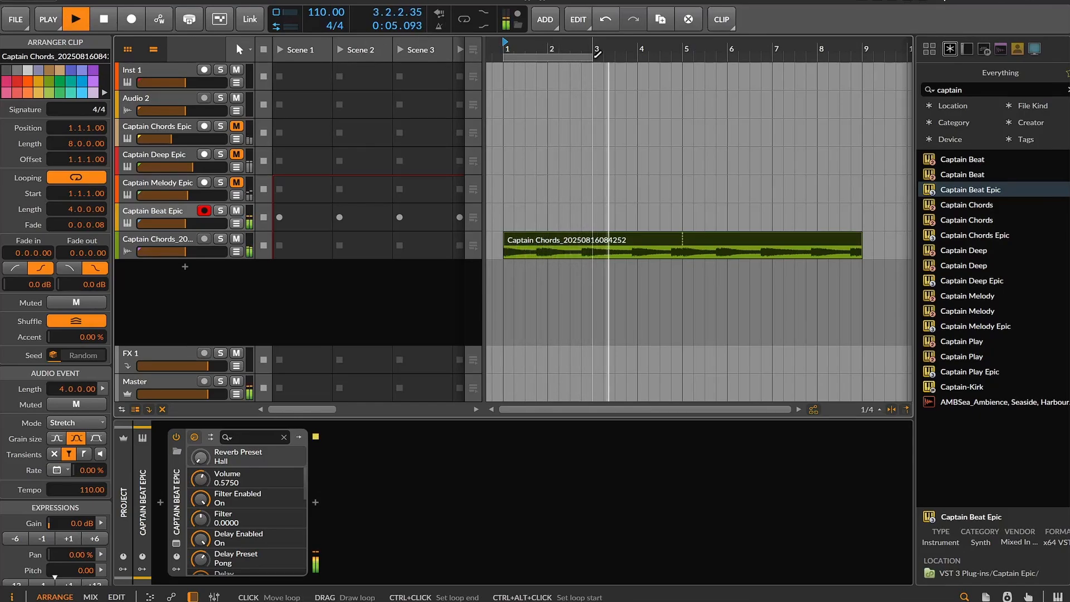
drag(592, 58, 857, 83)
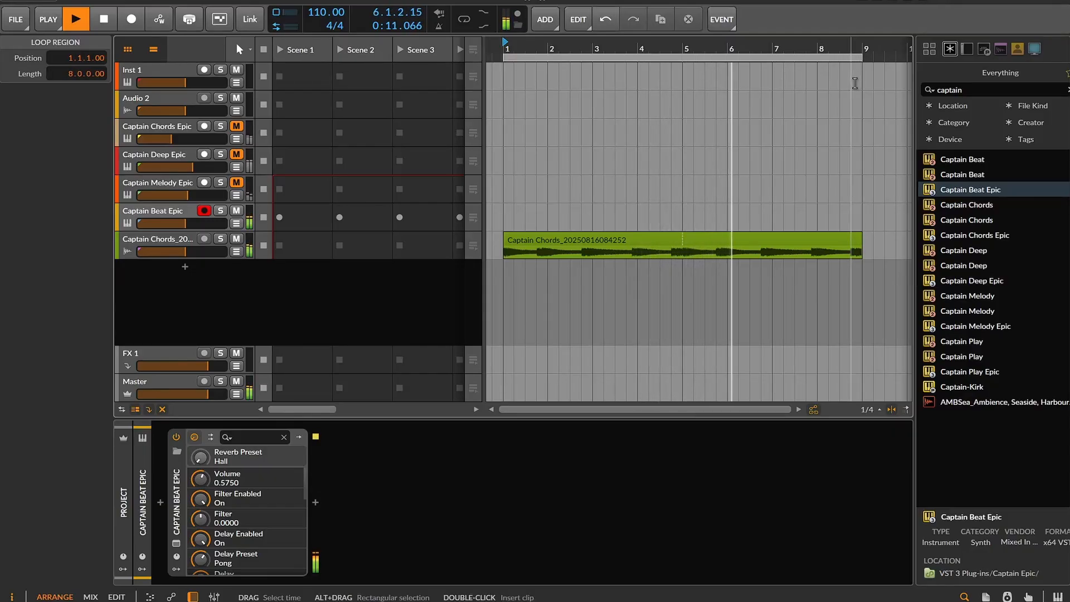
click(111, 21)
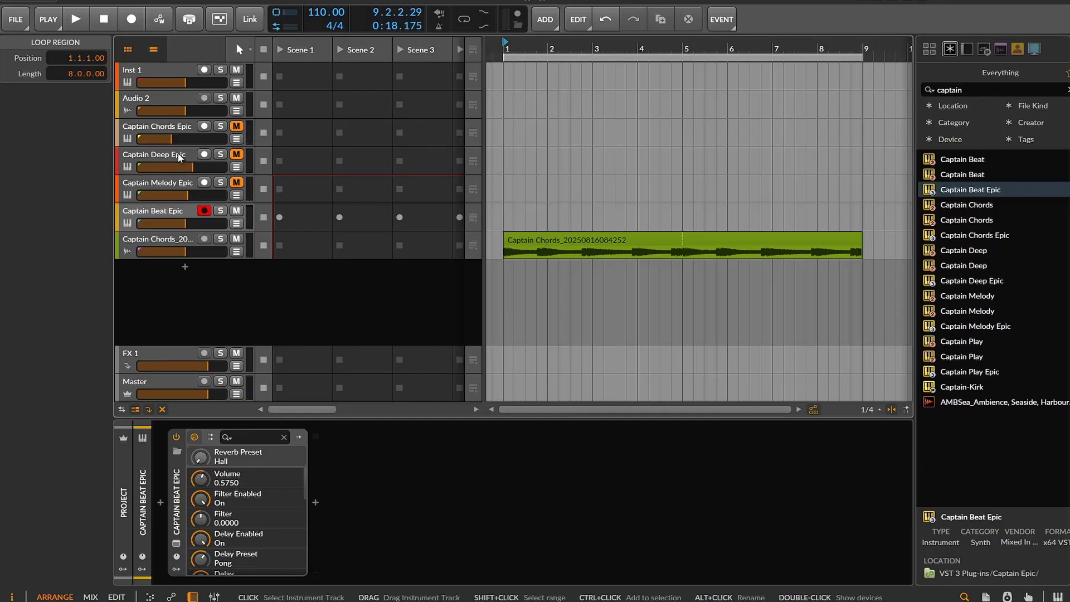
Step: Render the Captain Deep Epic Verse bass to audio on a new track at bar 1 and duplicate the clip to bar 5
click(212, 155)
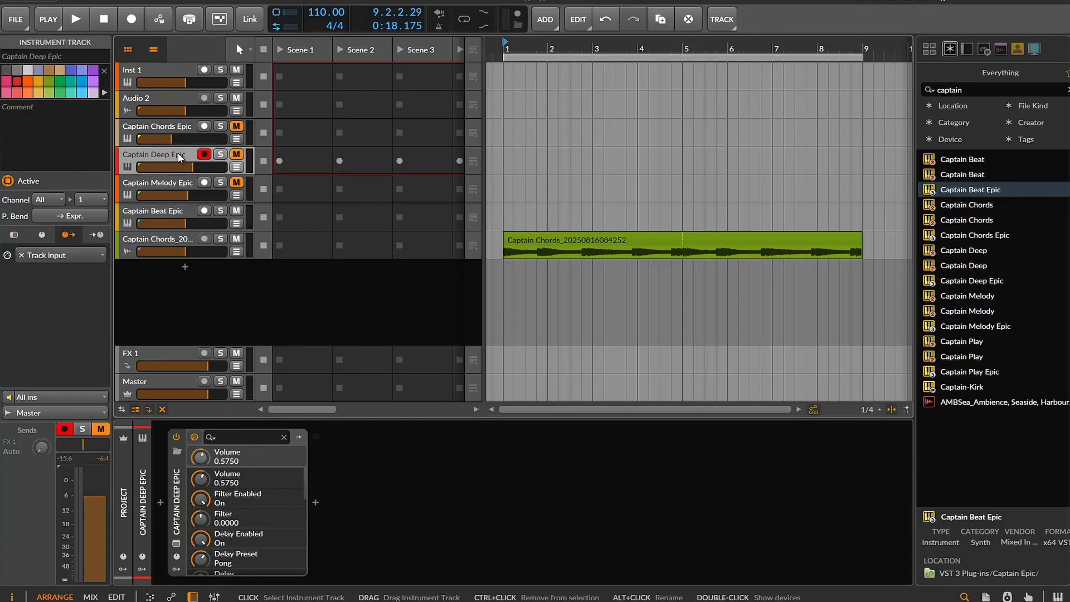
click(176, 543)
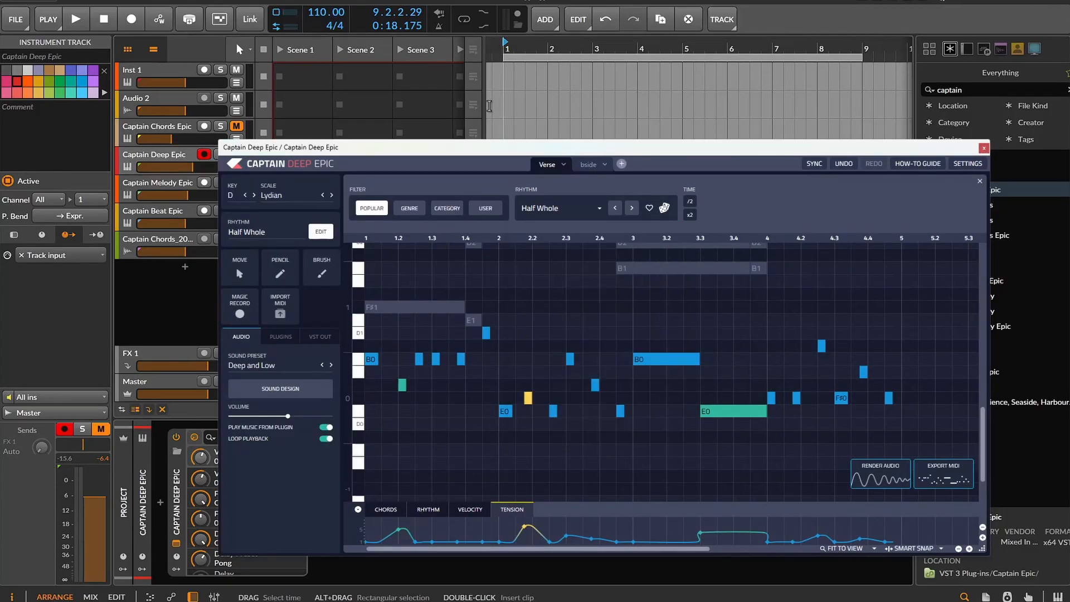
drag(609, 148, 333, 52)
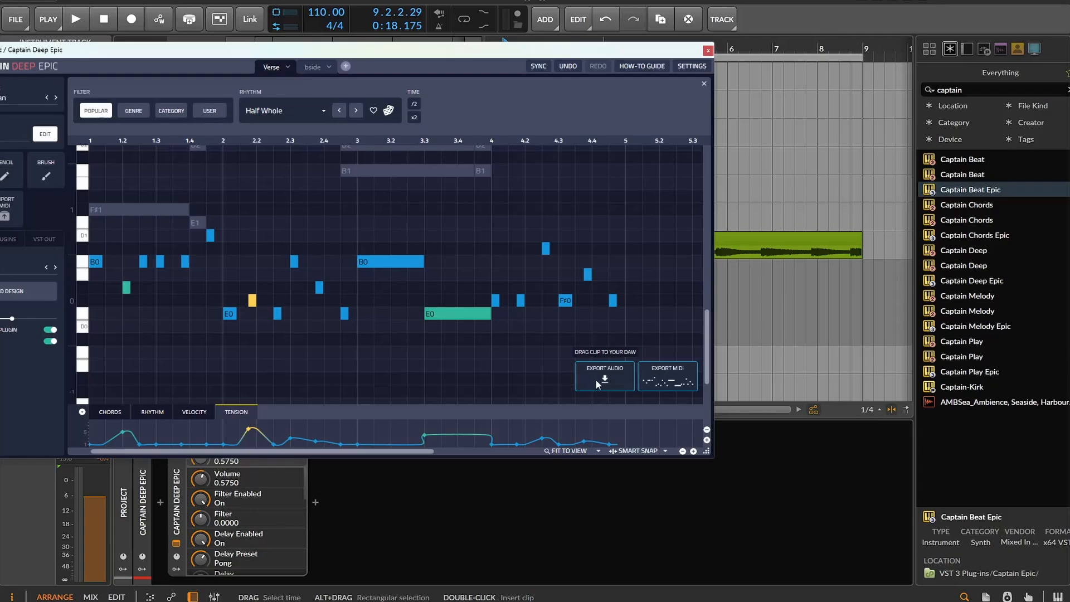
drag(596, 380, 512, 296)
click(708, 51)
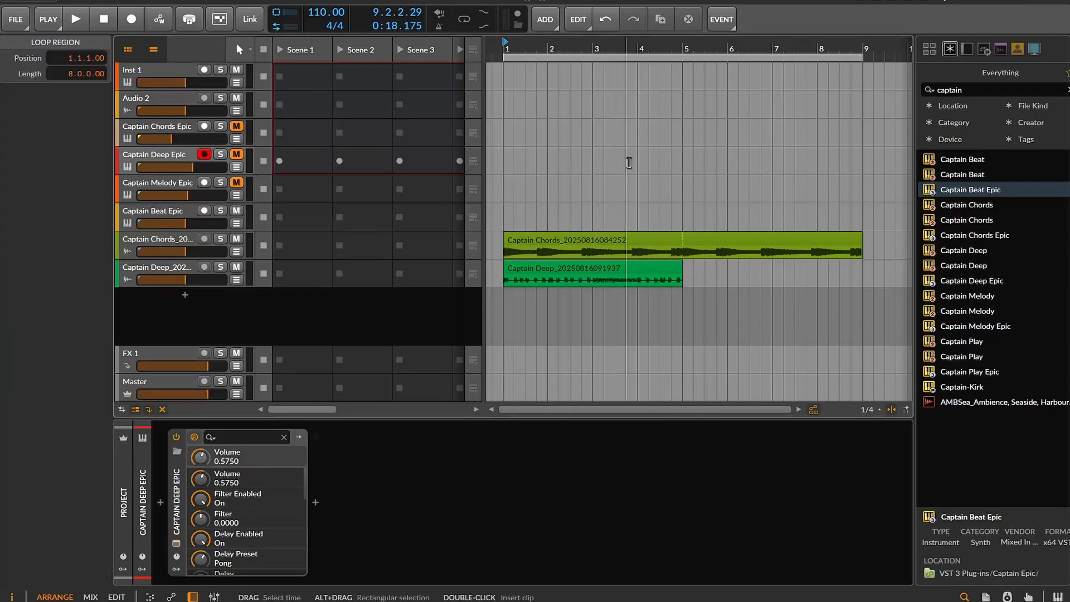
click(591, 271)
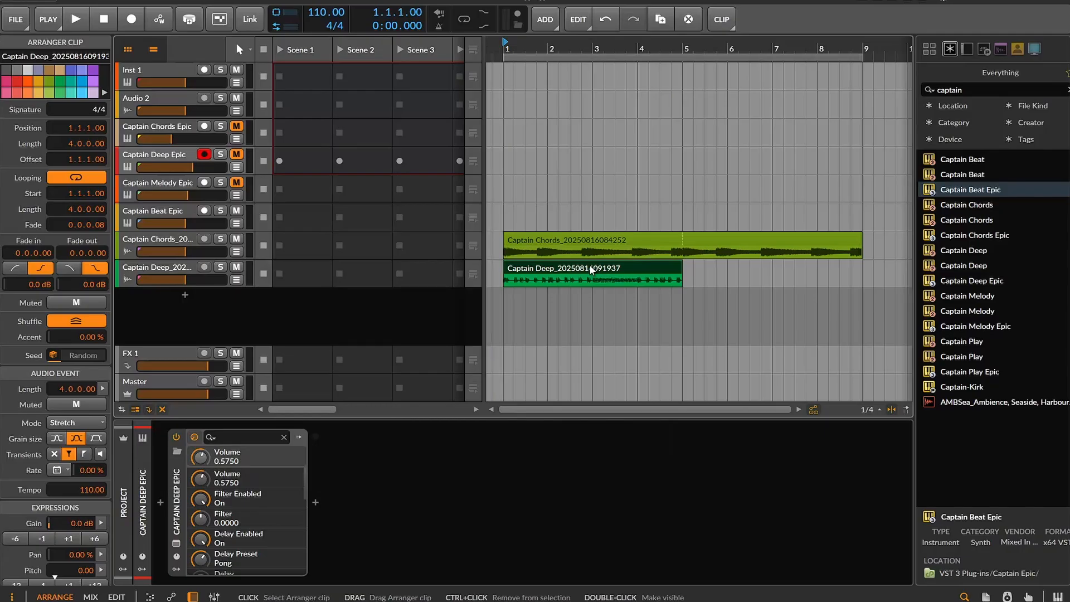
key(ctrl+d)
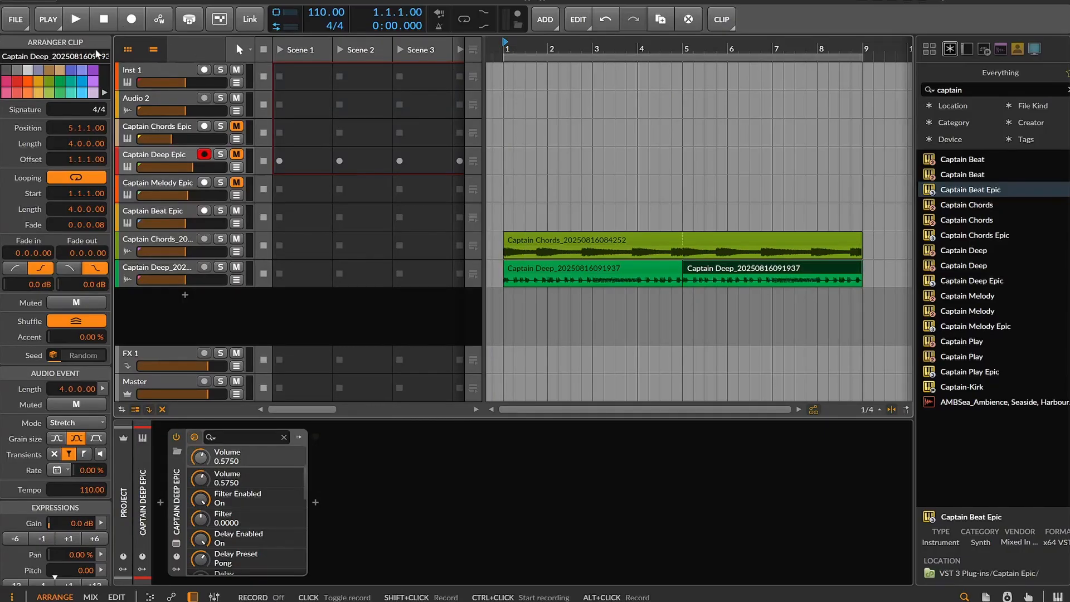
Step: Play the arrangement, mute the chords audio track briefly to hear the bass and drums, unmute it and stop playback
click(77, 21)
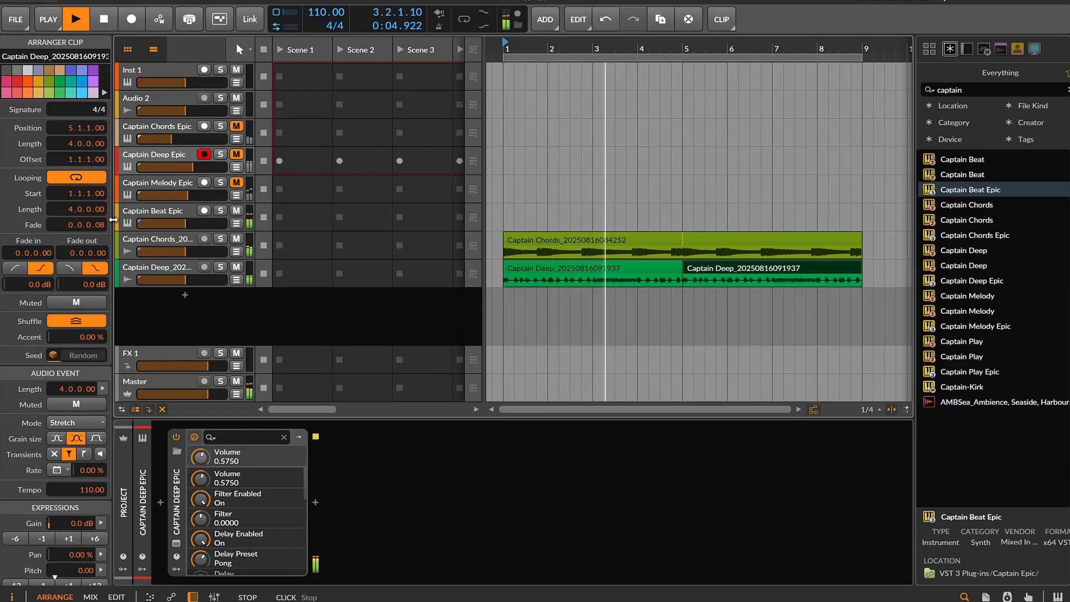
click(235, 239)
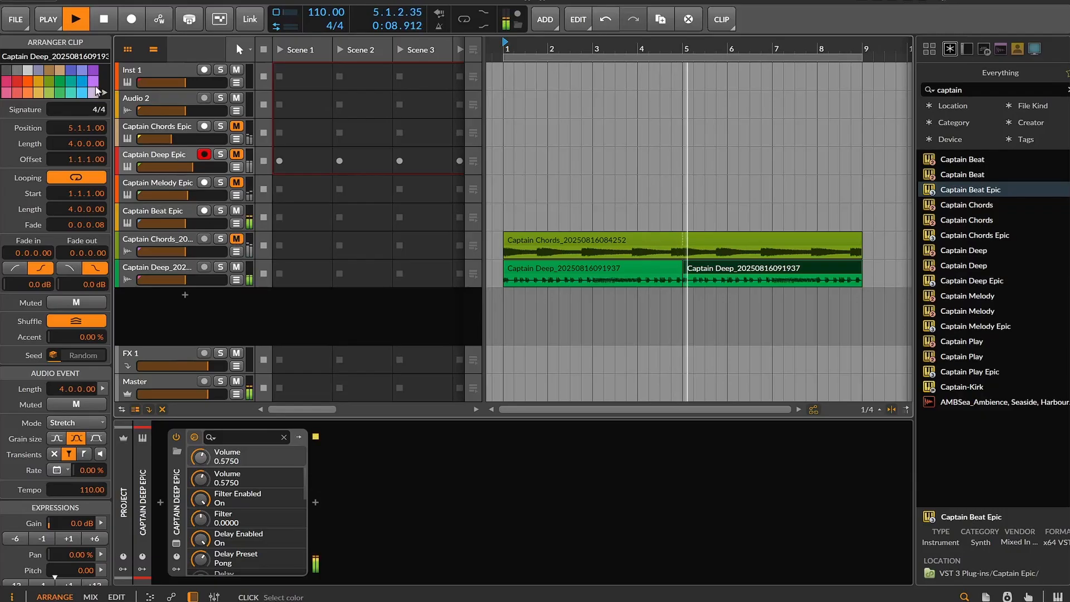
click(237, 239)
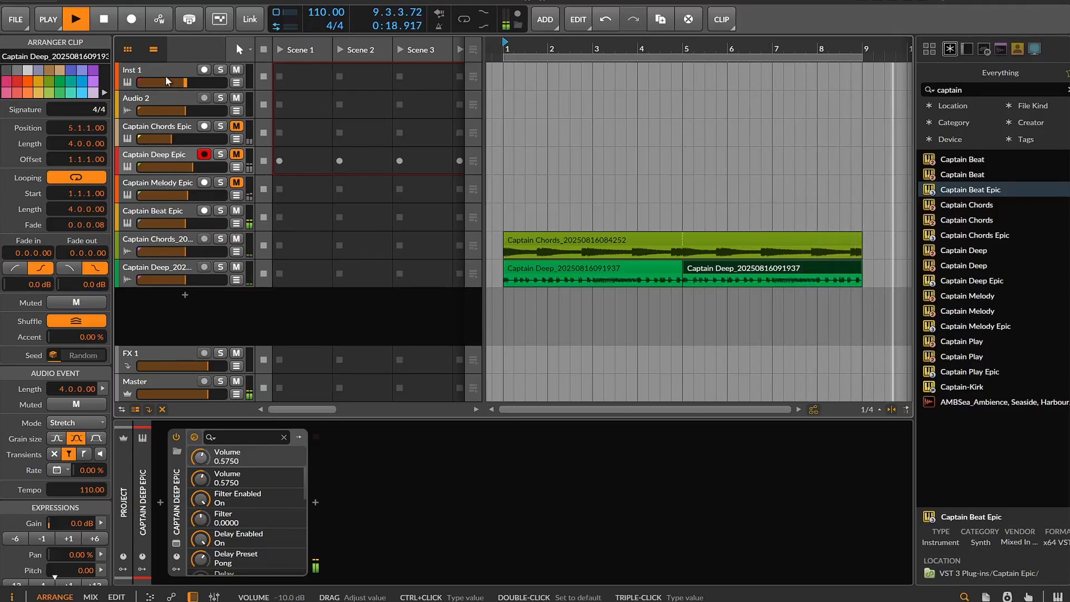
click(110, 21)
Step: Select the Captain Melody Epic track
click(162, 183)
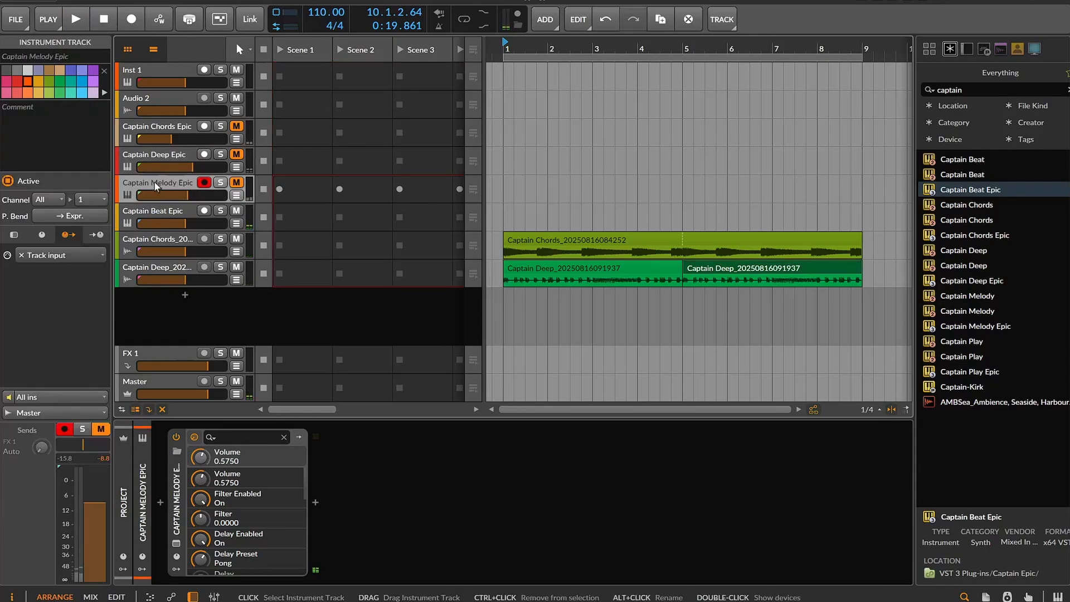